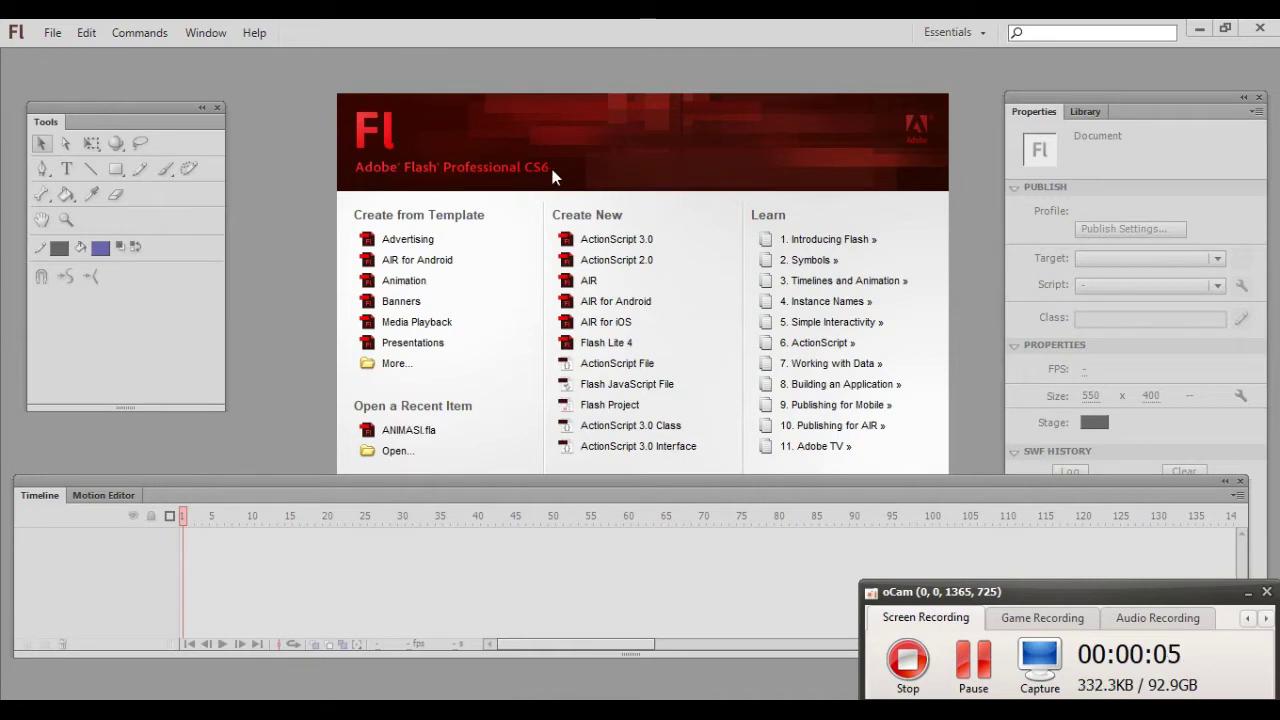
Step: Create a new ActionScript 2.0 document from the welcome screen
{"action": "left_click", "coordinate": [606, 264]}
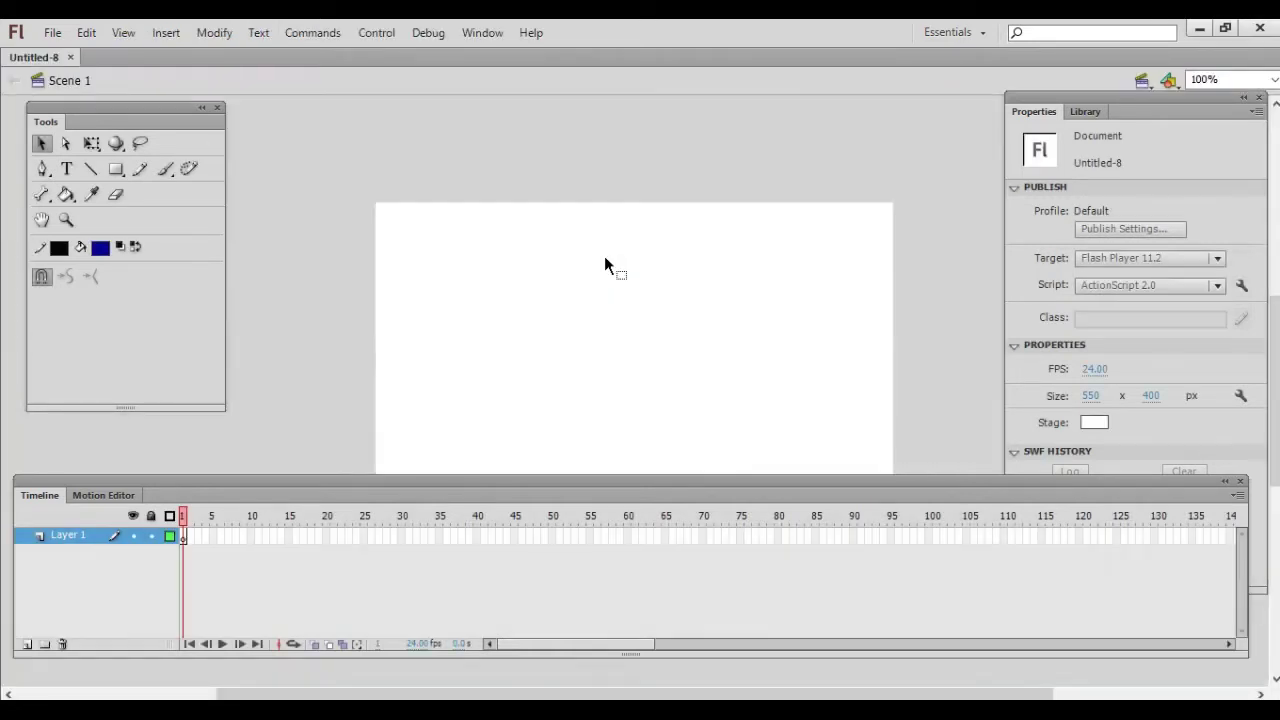
{"action": "scroll", "coordinate": [674, 215], "scroll_direction": "down", "scroll_amount": 1}
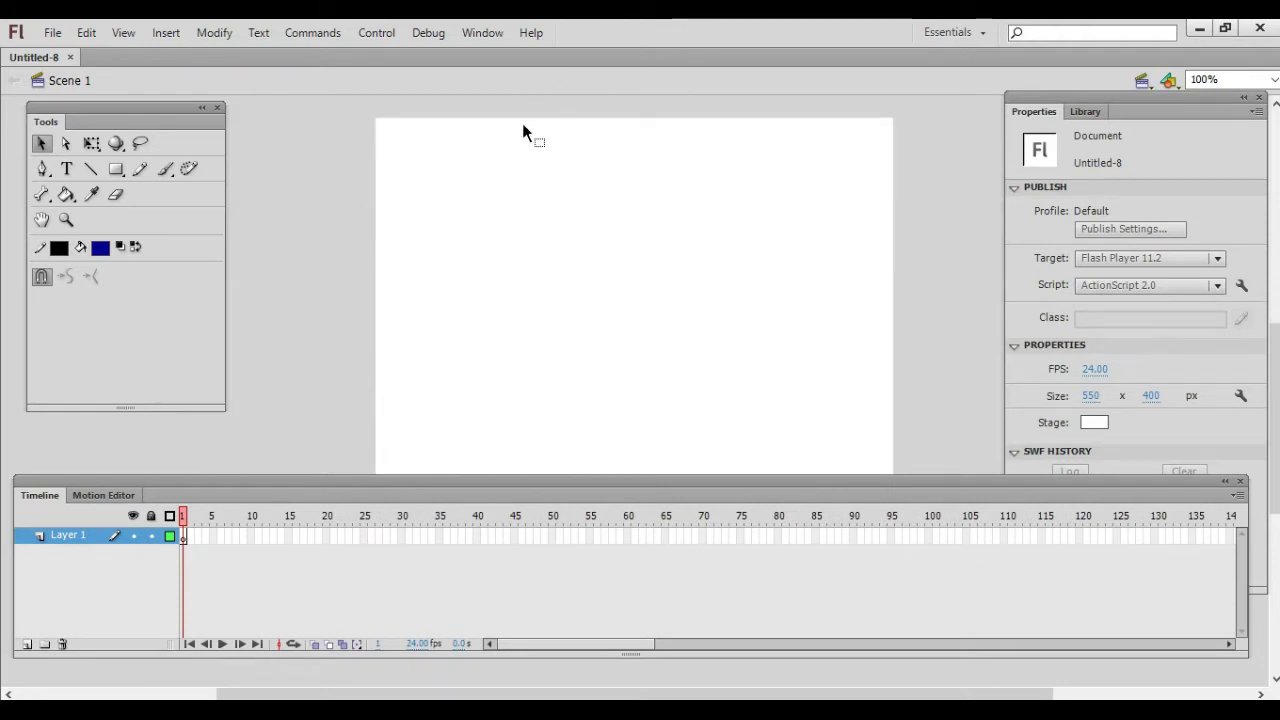
Step: Open the existing file ANIMASI.fla and preview its animation as a test movie
{"action": "left_click", "coordinate": [56, 36]}
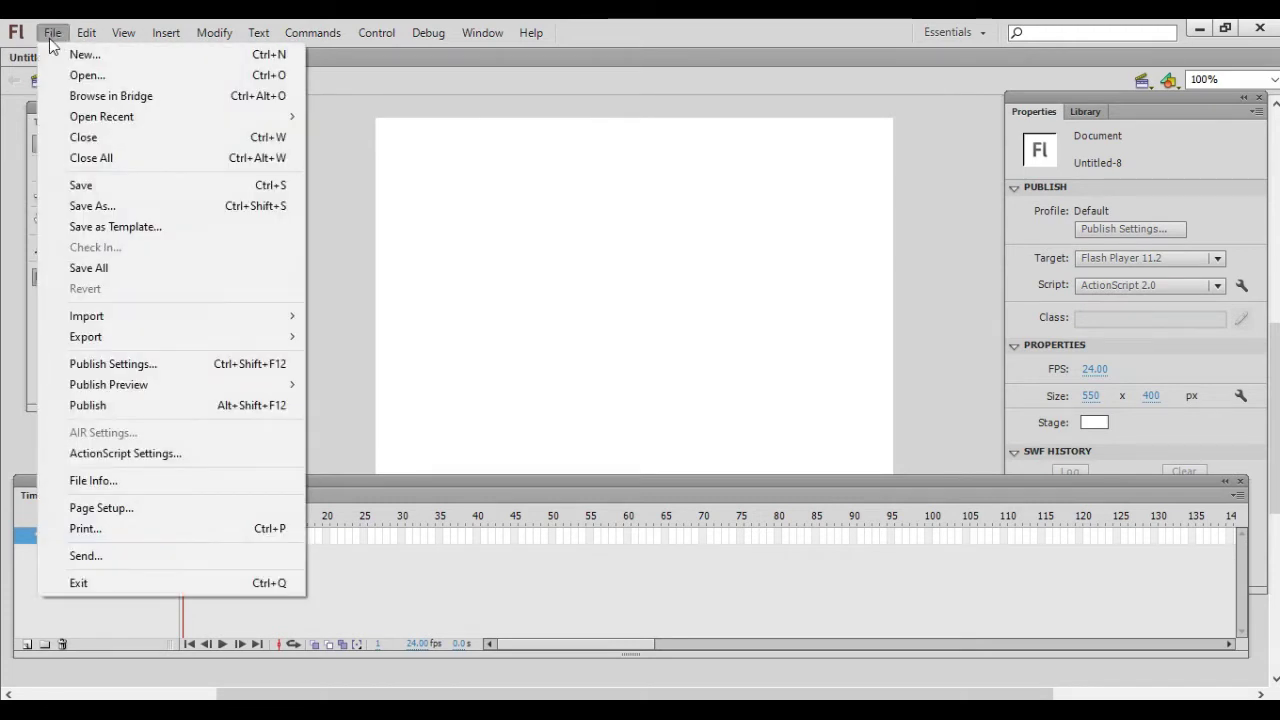
{"action": "left_click", "coordinate": [88, 76]}
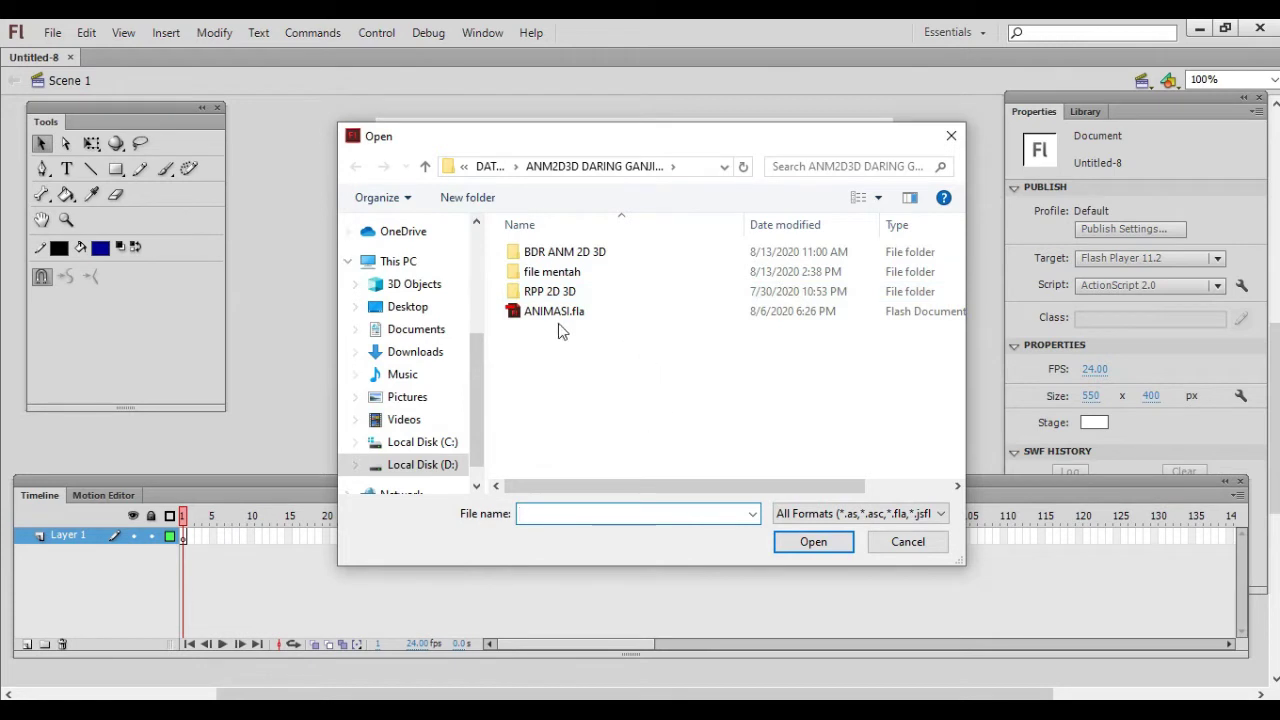
{"action": "left_click", "coordinate": [585, 316]}
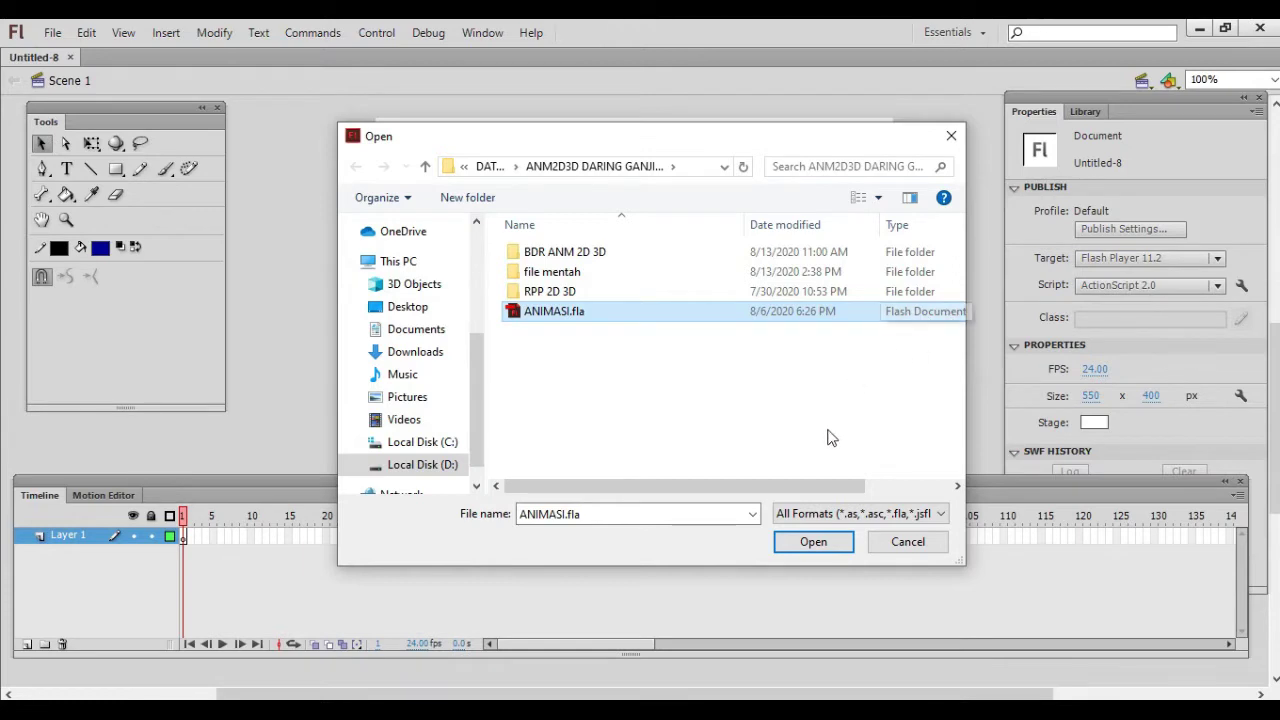
{"action": "left_click", "coordinate": [828, 545]}
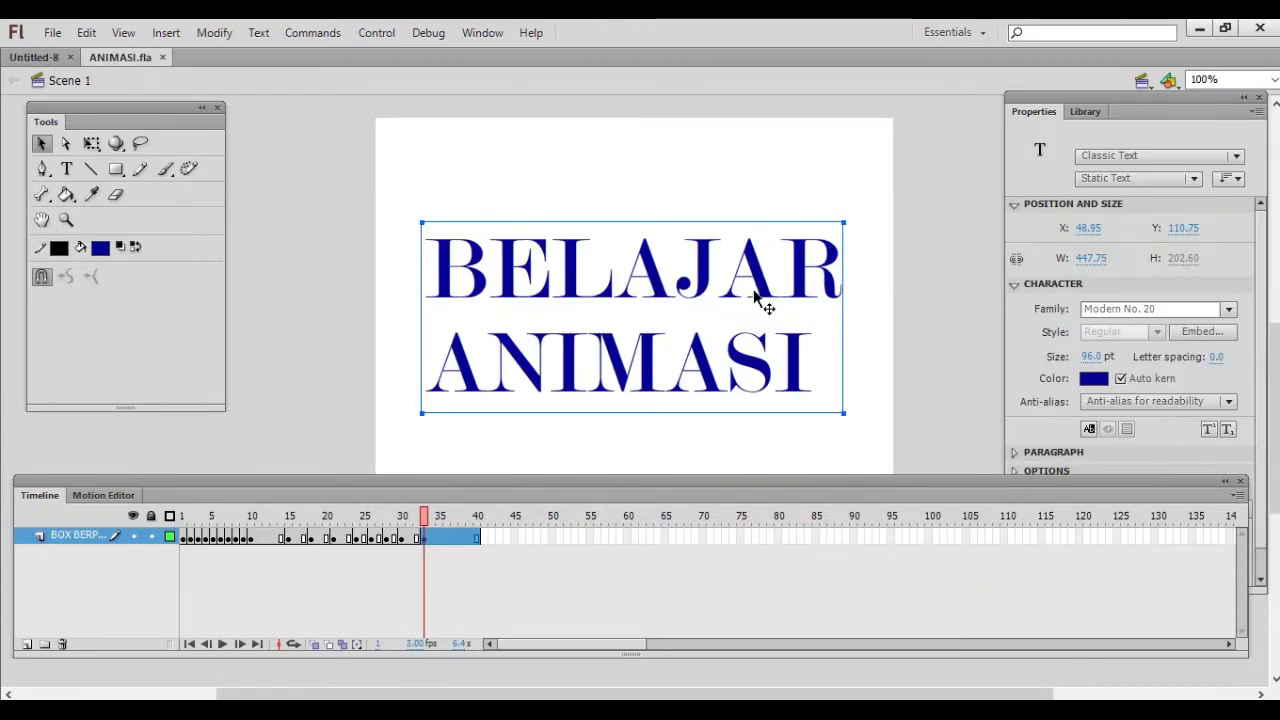
{"action": "key", "text": "ctrl+Return"}
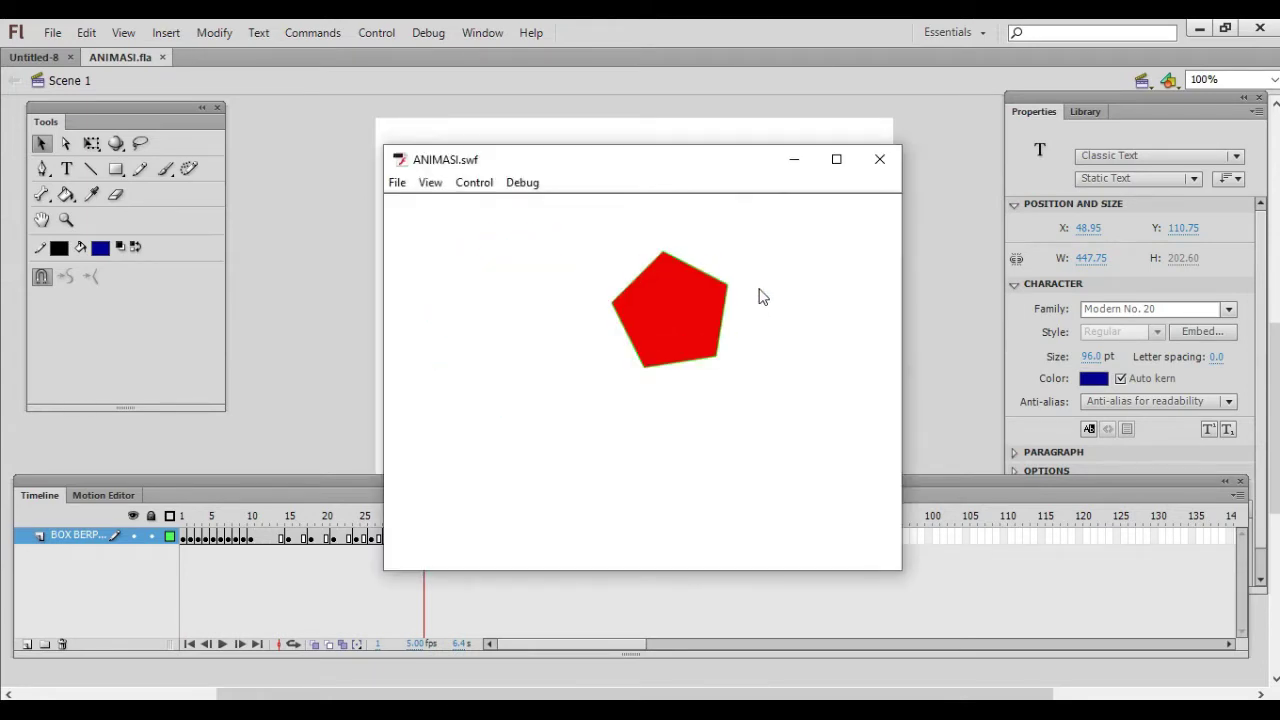
{"action": "left_click", "coordinate": [881, 160]}
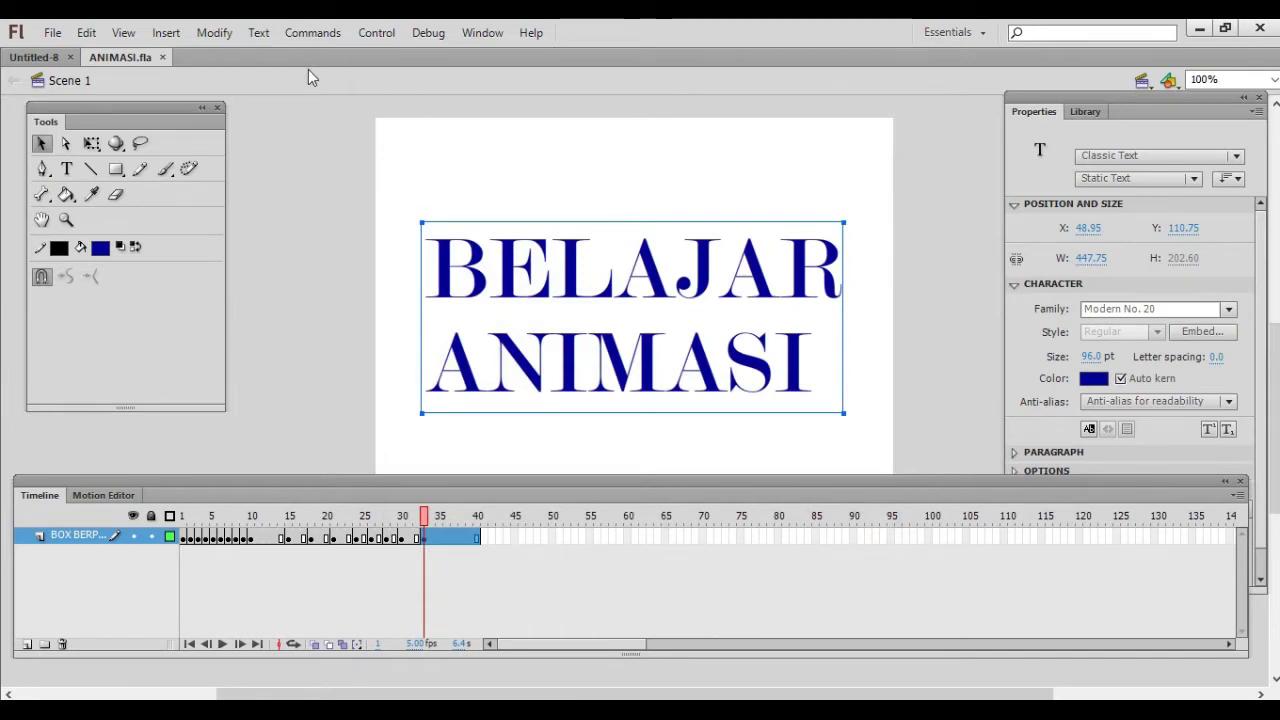
Step: Create another new blank ActionScript 2.0 document with a 550 x 400 px stage at 24 fps
{"action": "left_click", "coordinate": [53, 34]}
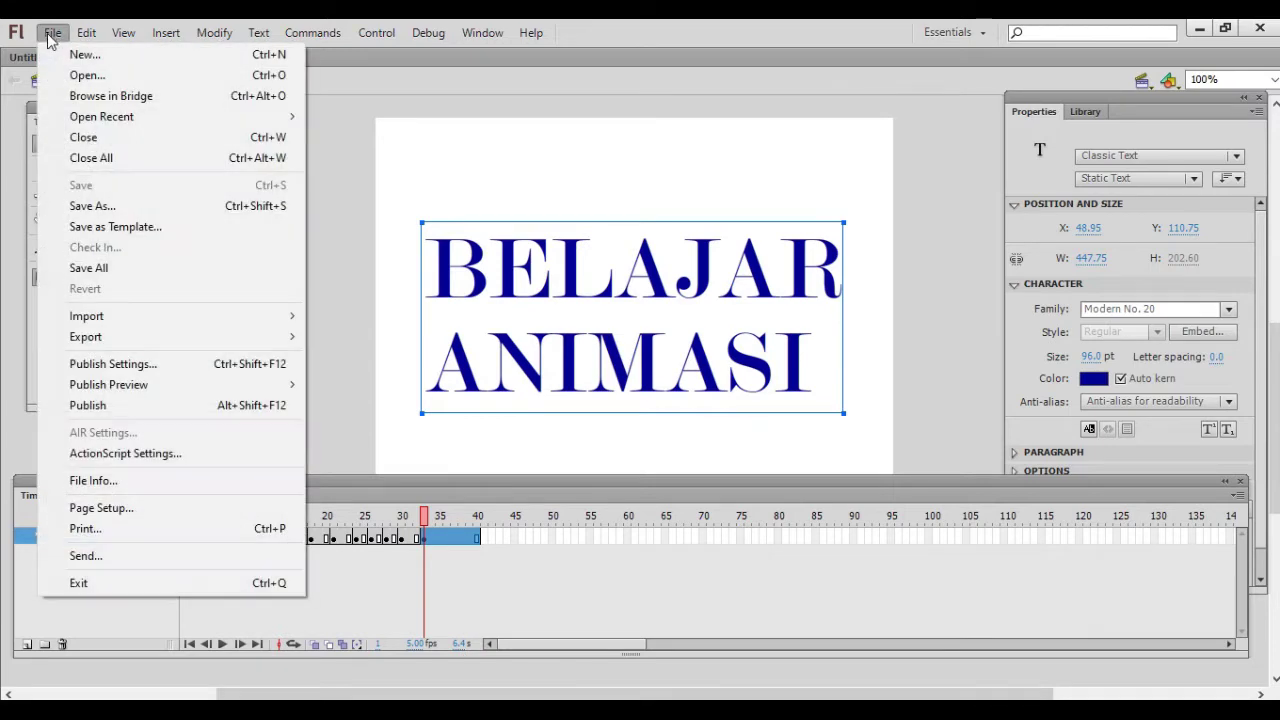
{"action": "left_click", "coordinate": [54, 60]}
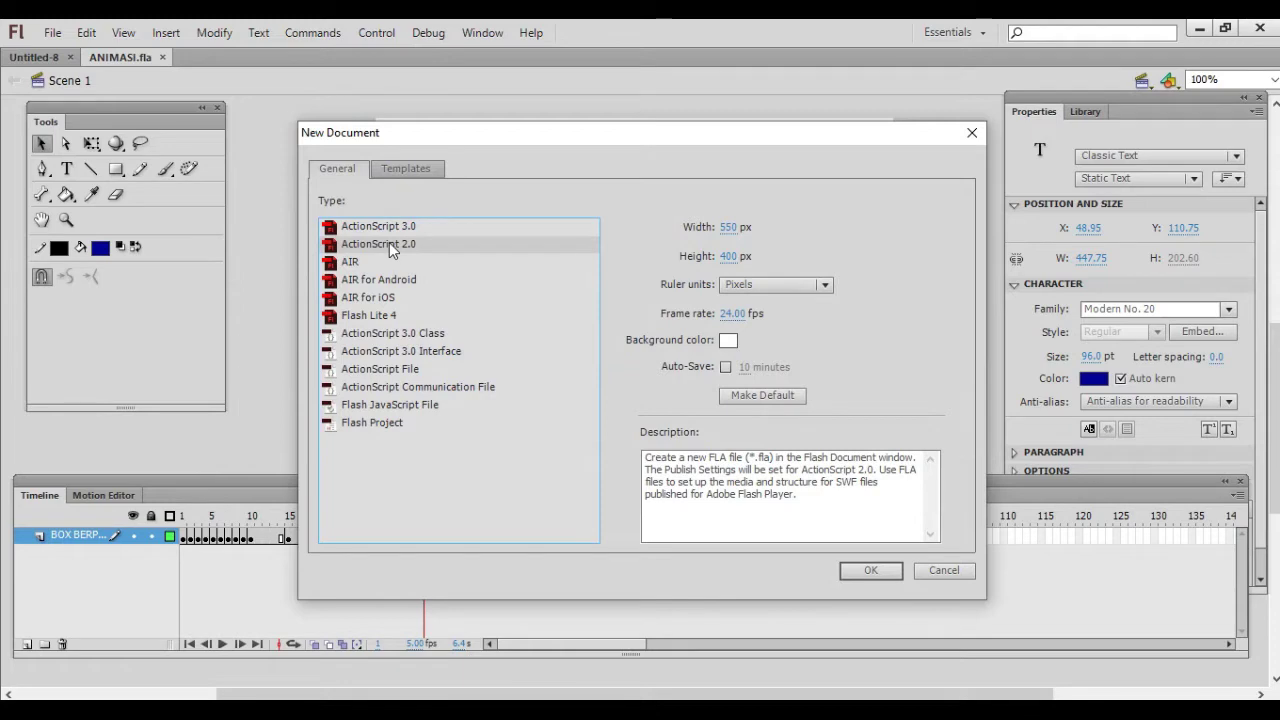
{"action": "left_click", "coordinate": [871, 570]}
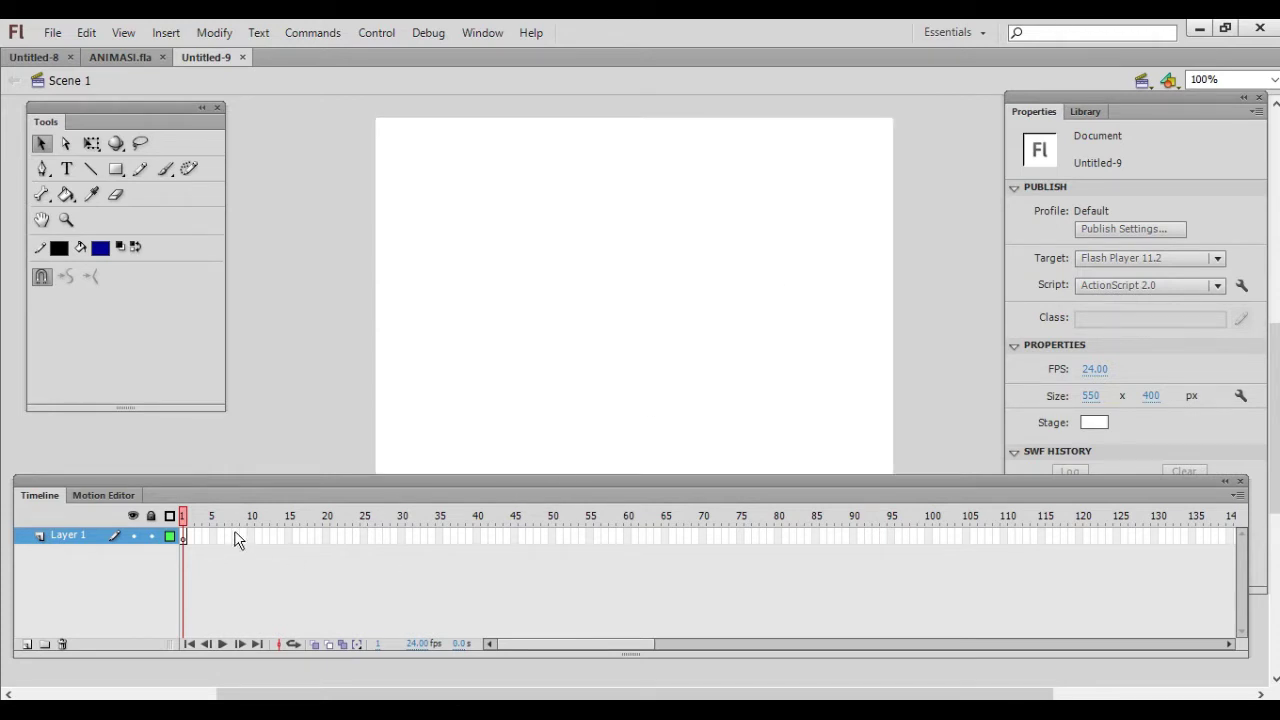
{"action": "left_click", "coordinate": [188, 541]}
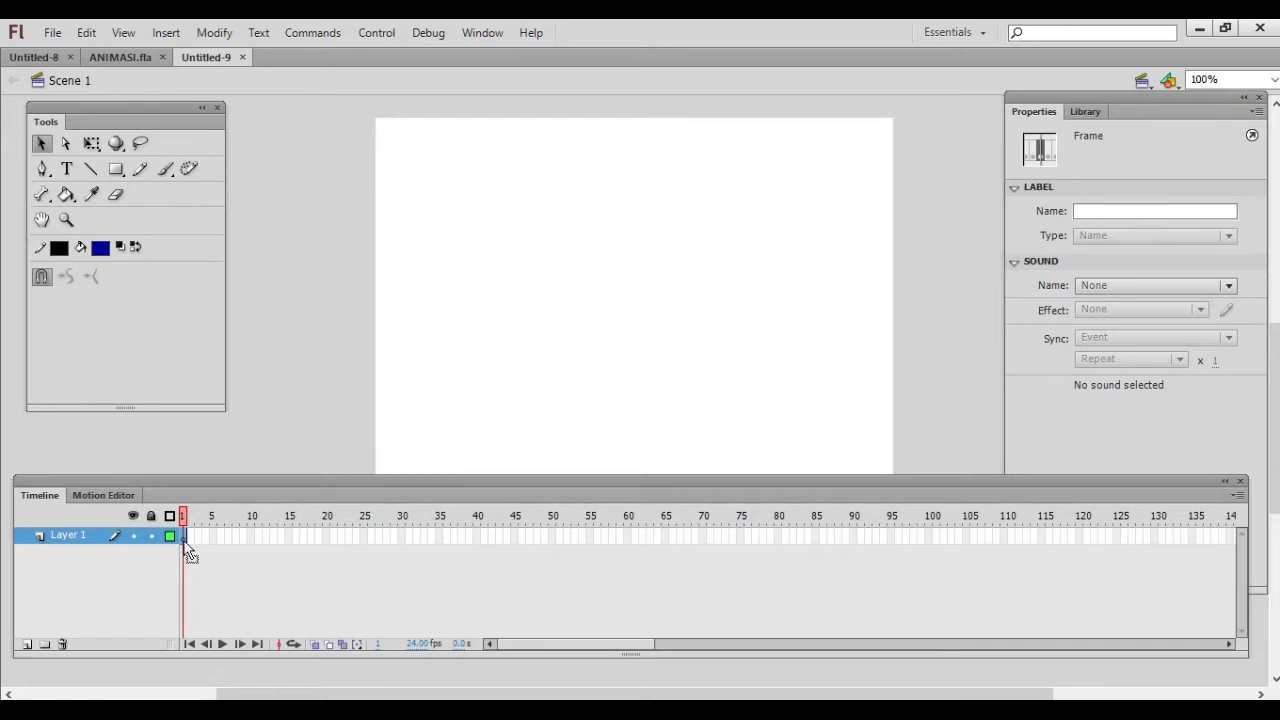
{"action": "right_click", "coordinate": [186, 541]}
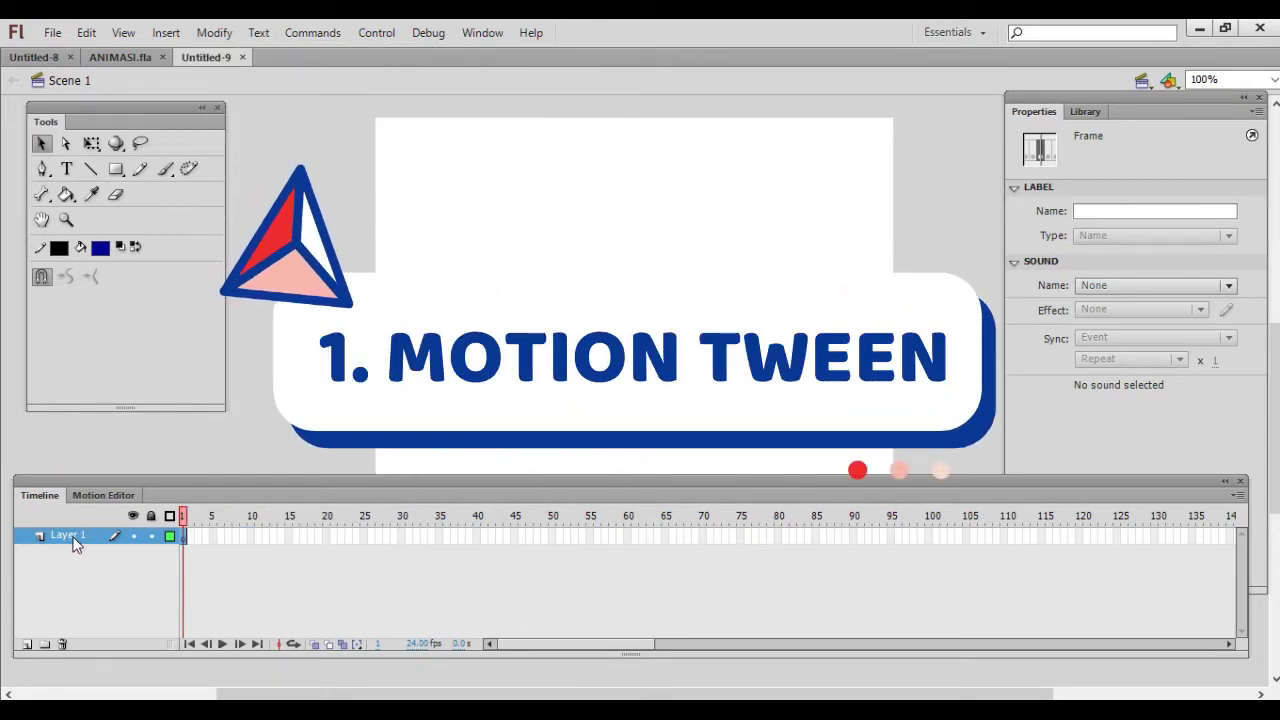
Step: Rename Layer 1 as "Motion tween"
{"action": "double_click", "coordinate": [74, 536]}
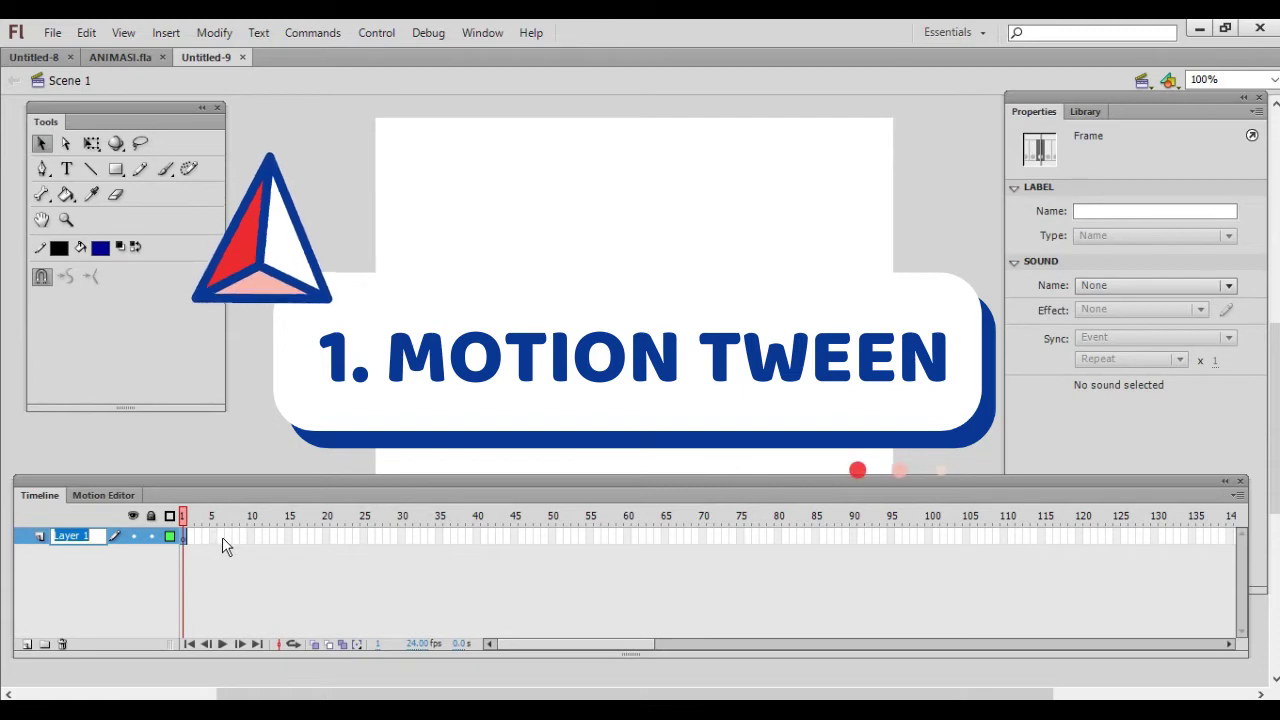
{"action": "type", "text": "M"}
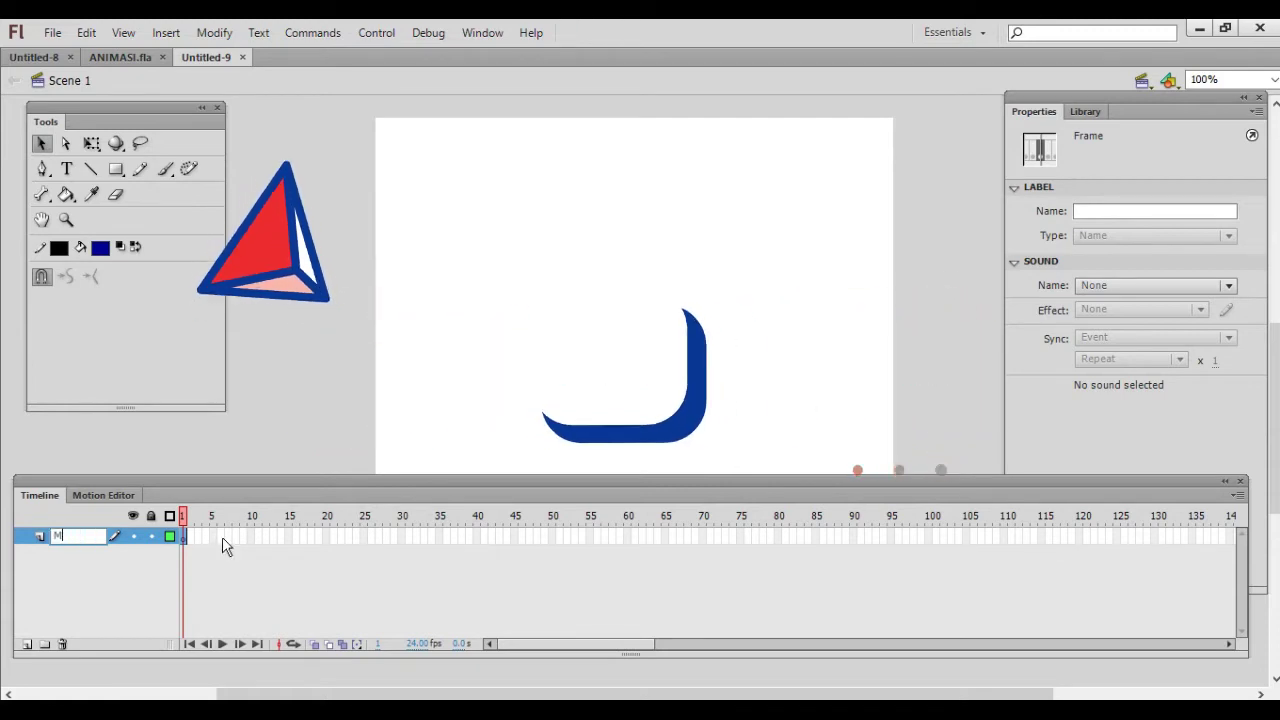
{"action": "type", "text": "otion t"}
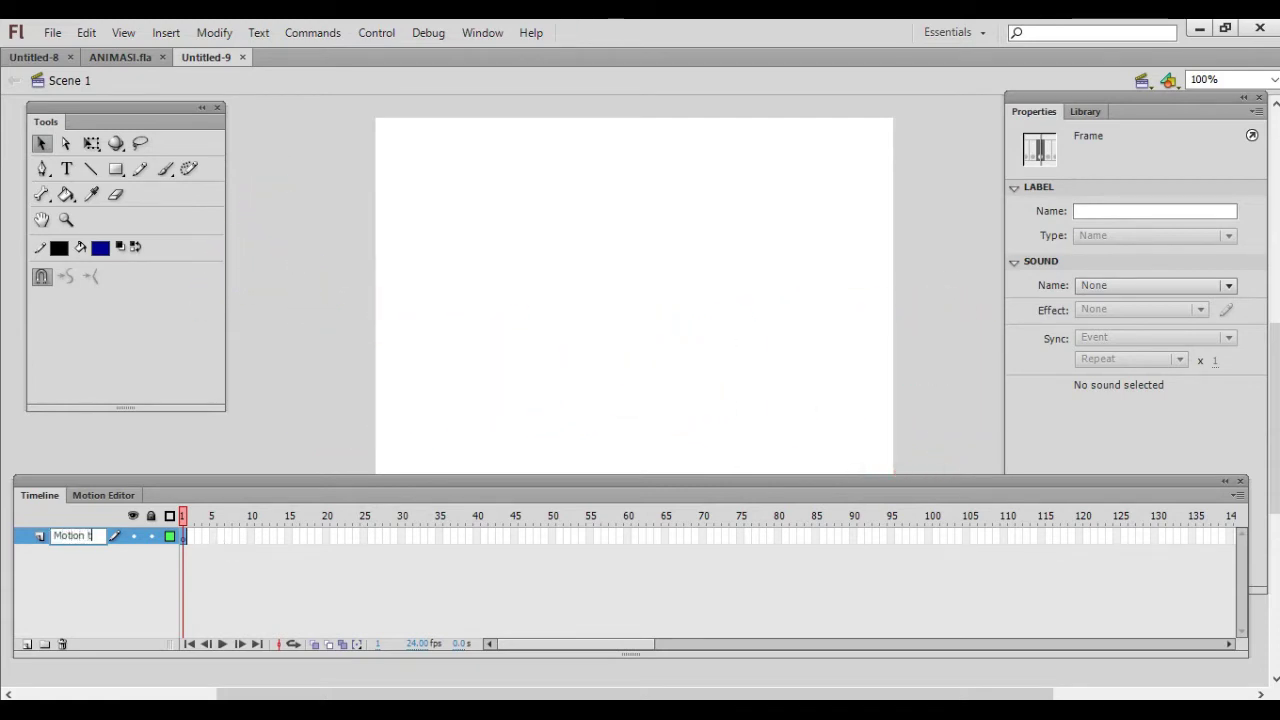
{"action": "type", "text": "ween"}
{"action": "left_click", "coordinate": [431, 386]}
{"action": "left_click", "coordinate": [428, 384]}
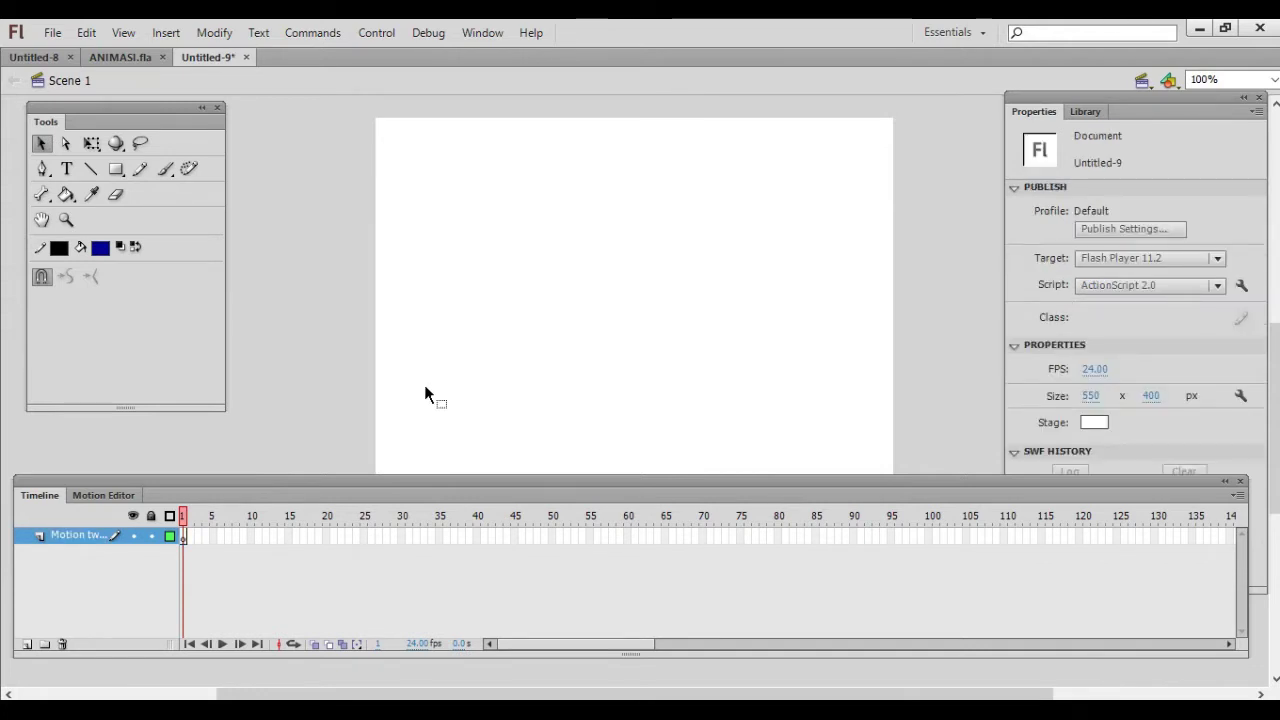
Step: Draw a blue oval with a black outline, about 79 x 54 px, in frame 1 near the stage's upper-left corner
{"action": "left_click", "coordinate": [182, 538]}
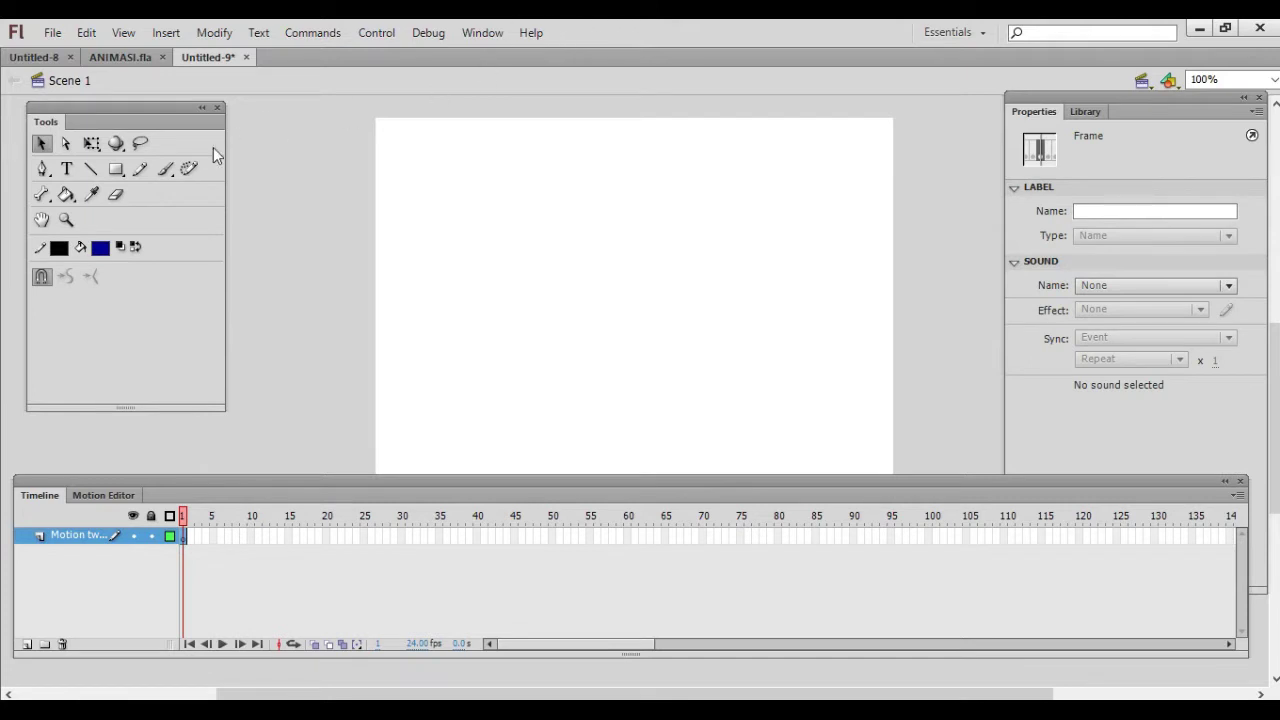
{"action": "left_click", "coordinate": [124, 177]}
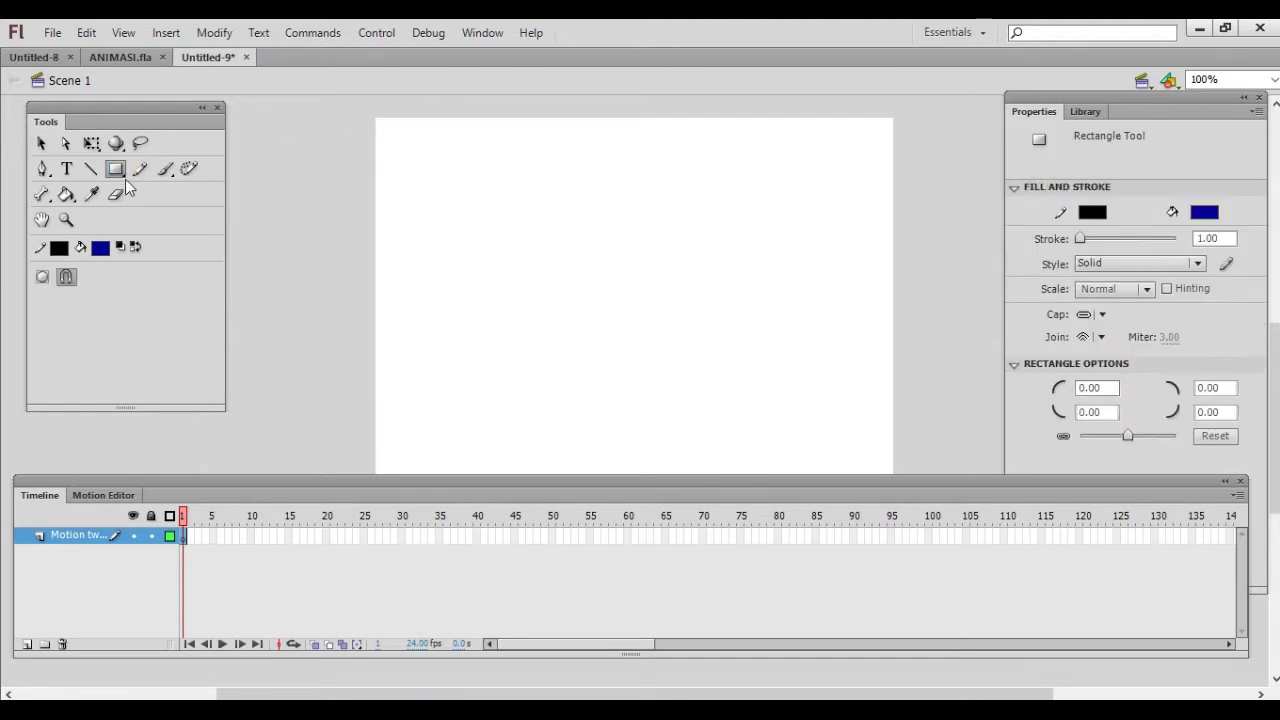
{"action": "left_click_drag", "start_coordinate": [125, 178], "coordinate": [181, 190]}
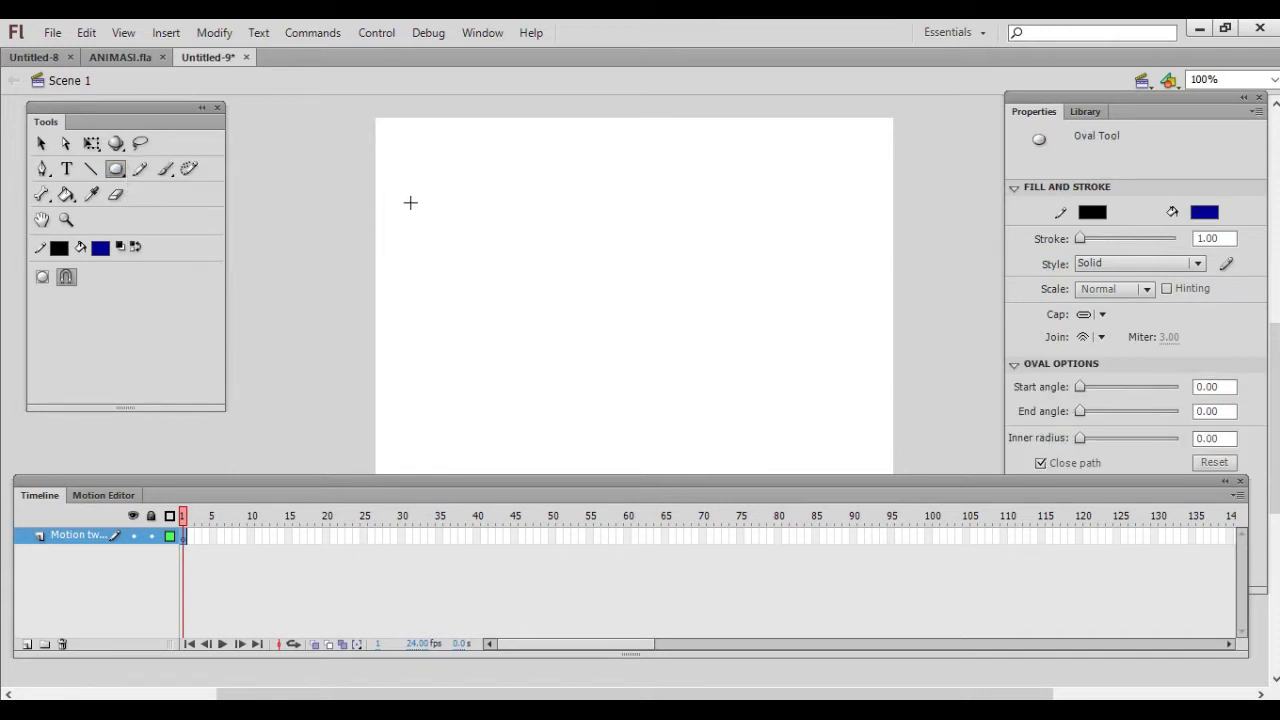
{"action": "left_click_drag", "start_coordinate": [410, 203], "coordinate": [484, 251]}
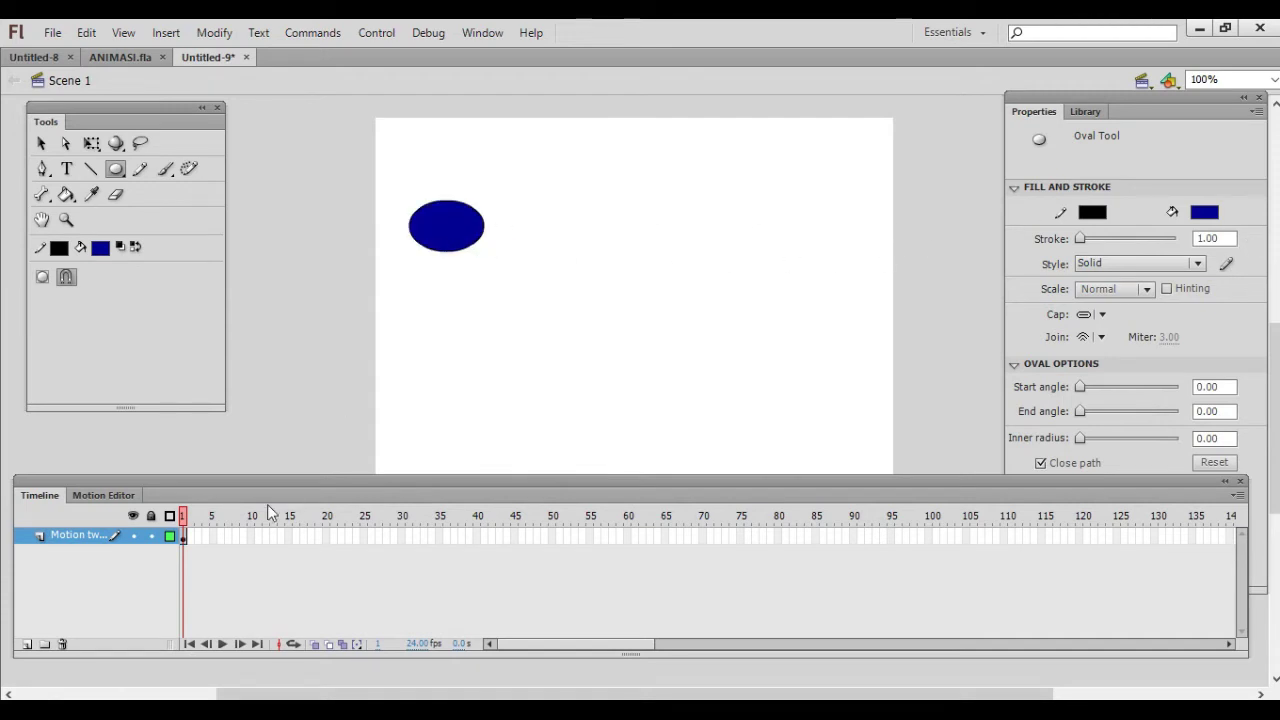
Step: Create a motion tween from the oval in frame 1, then switch to the Selection tool
{"action": "right_click", "coordinate": [183, 538]}
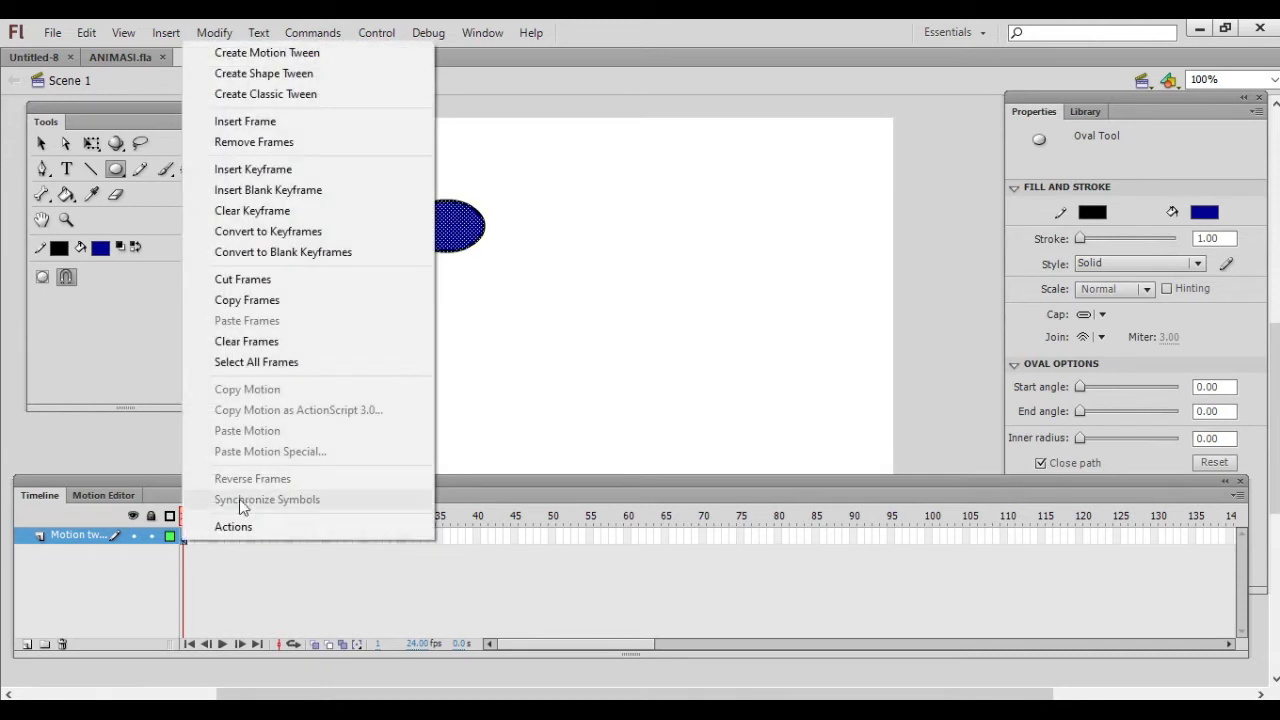
{"action": "left_click", "coordinate": [402, 57]}
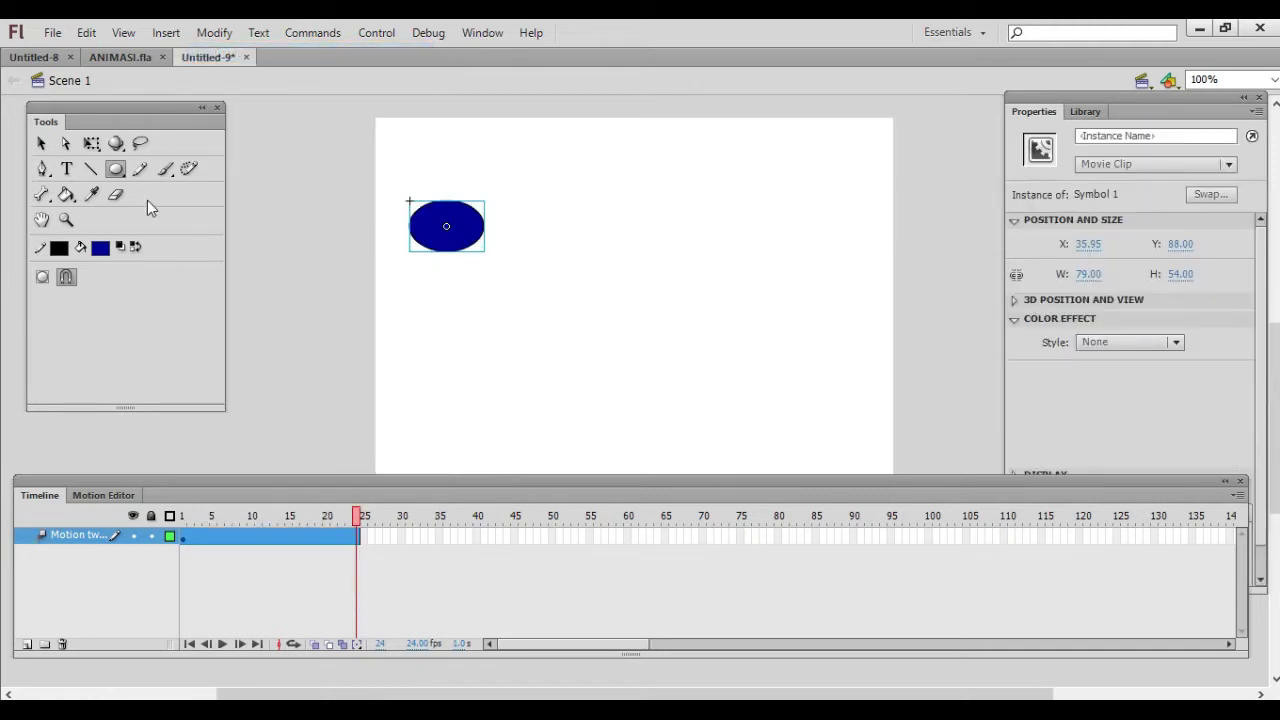
{"action": "left_click", "coordinate": [43, 145]}
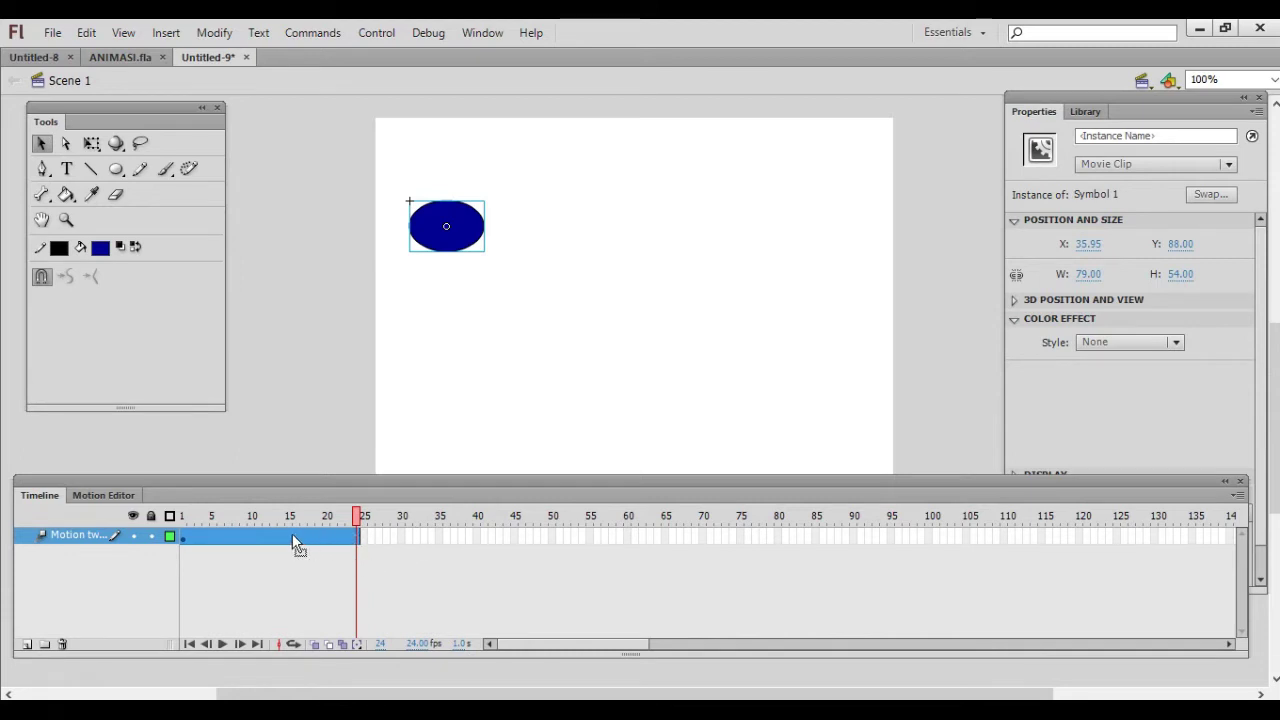
Step: Try to insert a Position keyframe in the middle of the motion tween, around frame 15
{"action": "left_click", "coordinate": [182, 540]}
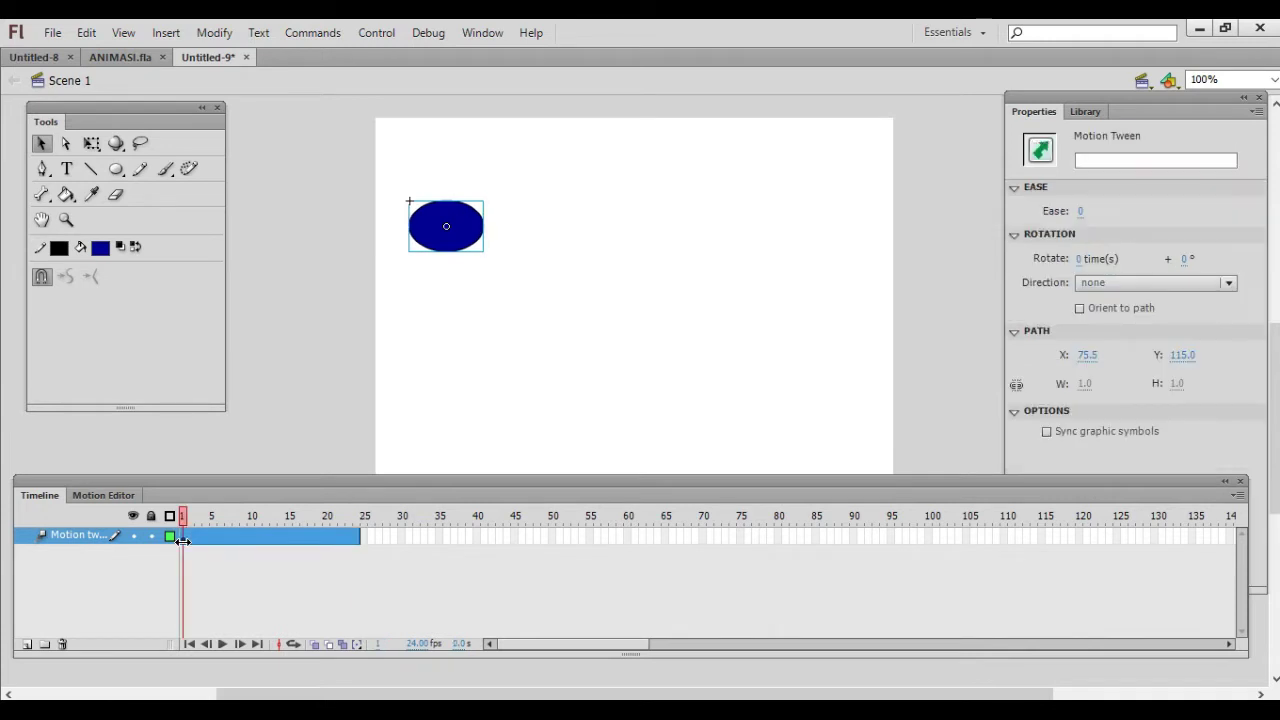
{"action": "right_click", "coordinate": [290, 535]}
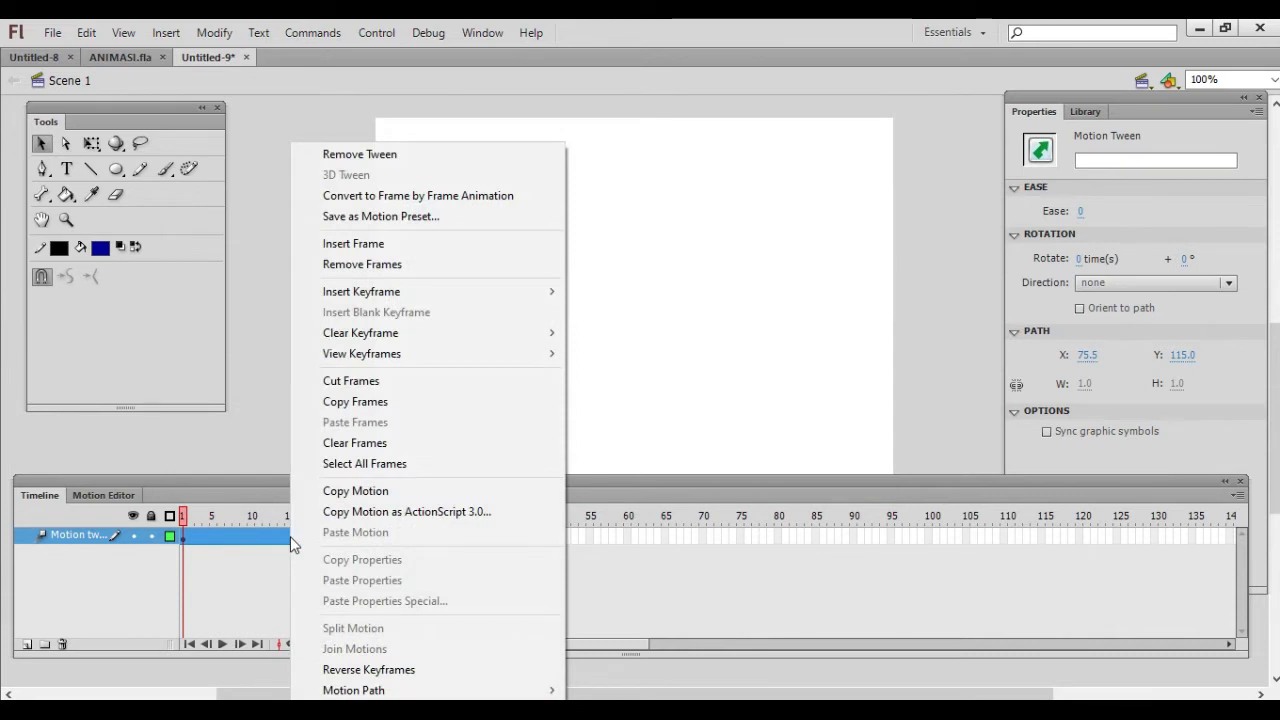
{"action": "mouse_move", "coordinate": [414, 297]}
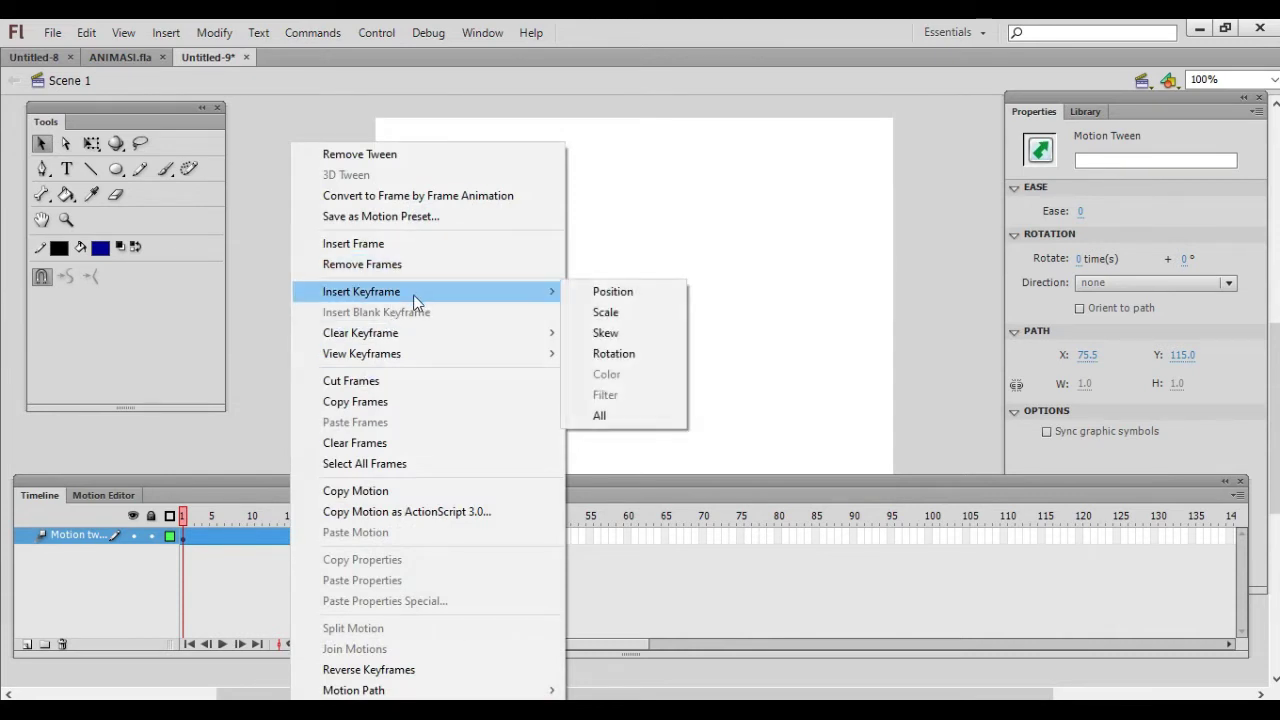
{"action": "left_click", "coordinate": [632, 292]}
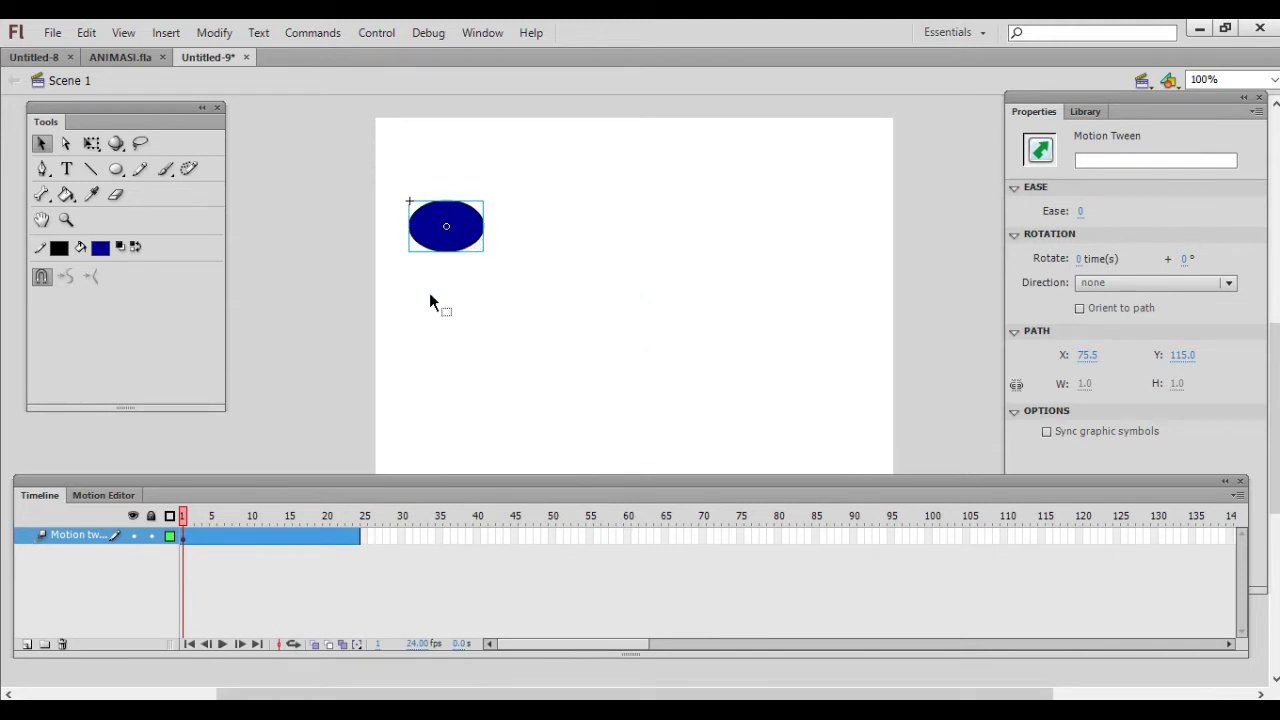
Step: At frame 24, move the oval straight down the stage to about Y 239
{"action": "left_click", "coordinate": [360, 535]}
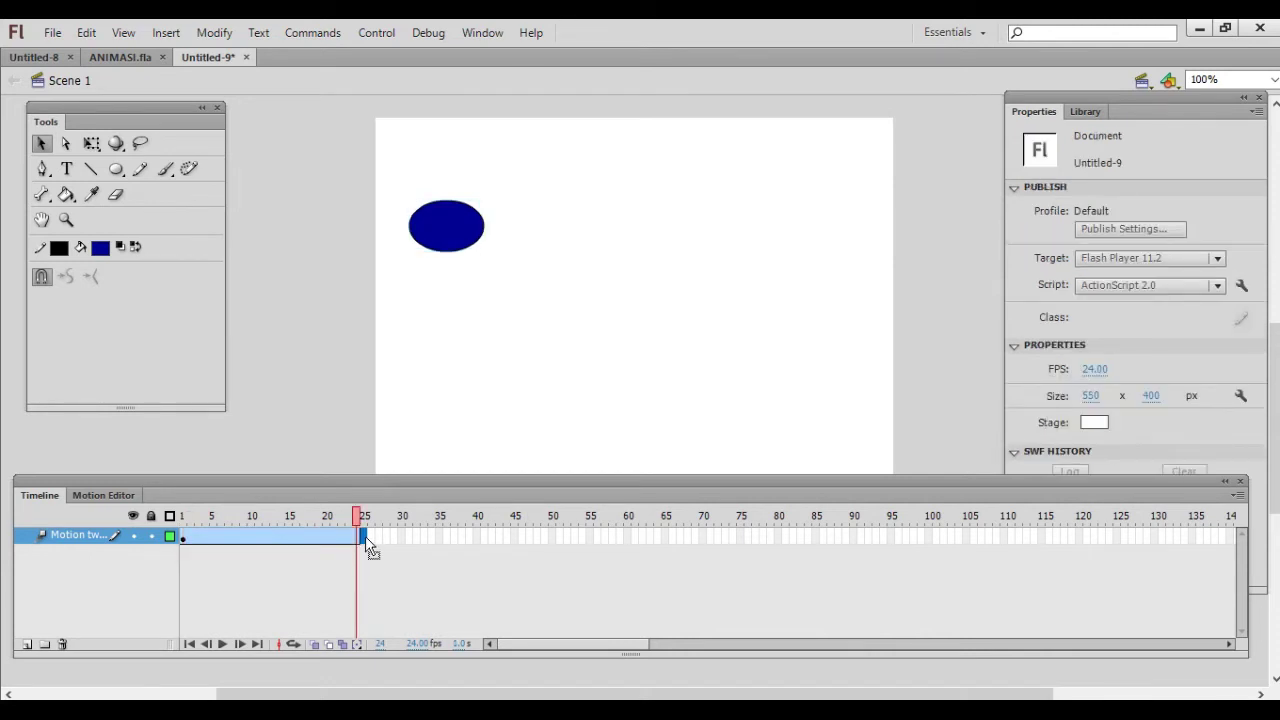
{"action": "left_click", "coordinate": [461, 226]}
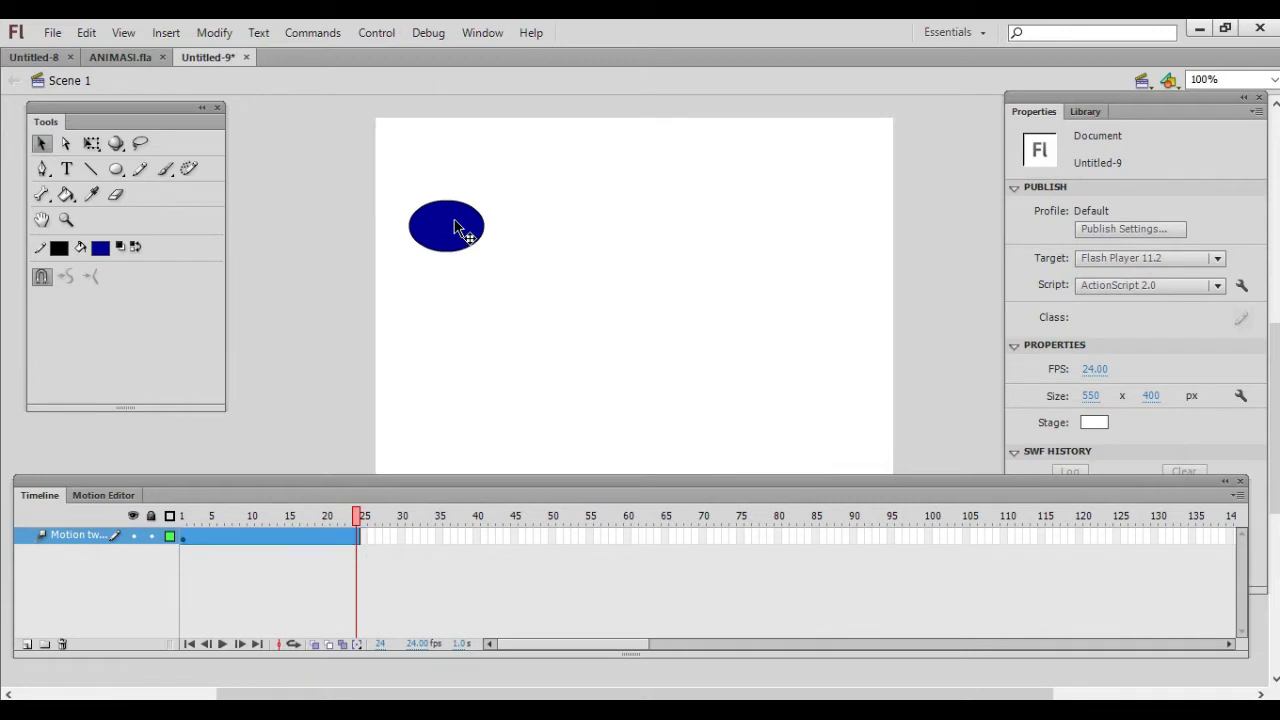
{"action": "left_click_drag", "start_coordinate": [458, 218], "coordinate": [458, 362]}
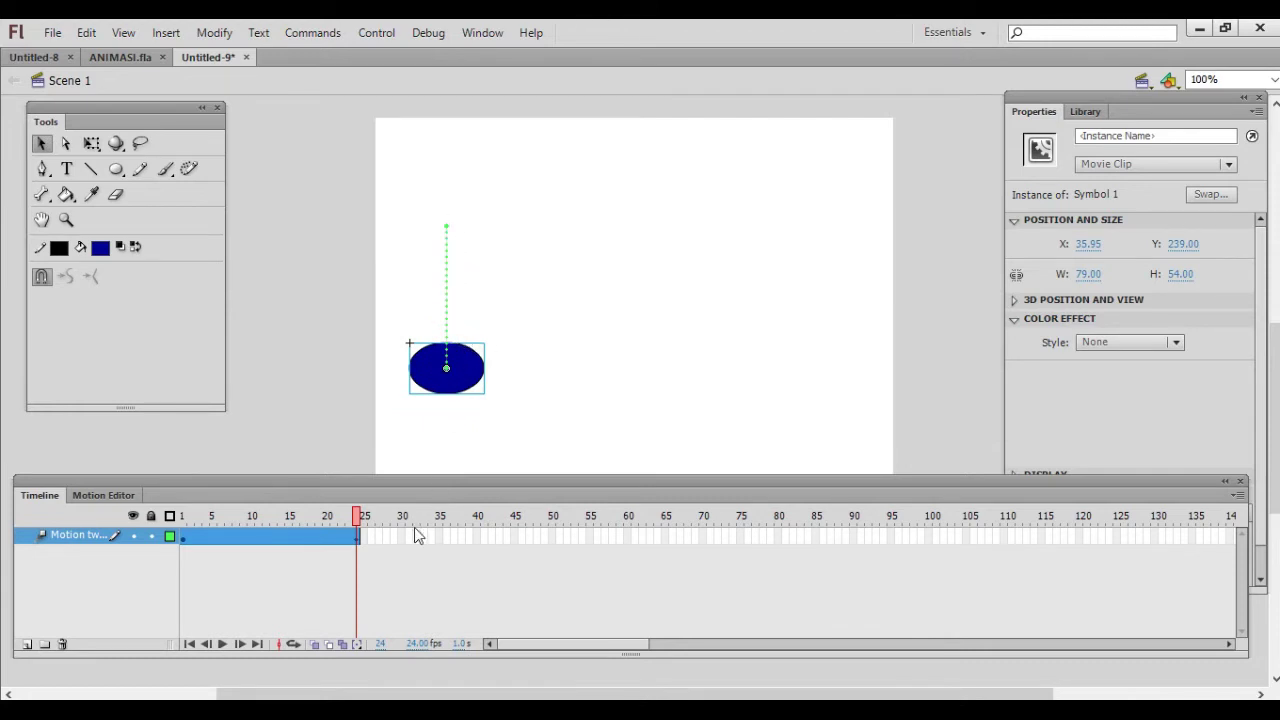
Step: Insert a Position keyframe at frame 40 and move the oval horizontally to the right there, to about X 182
{"action": "right_click", "coordinate": [474, 532]}
{"action": "mouse_move", "coordinate": [586, 294]}
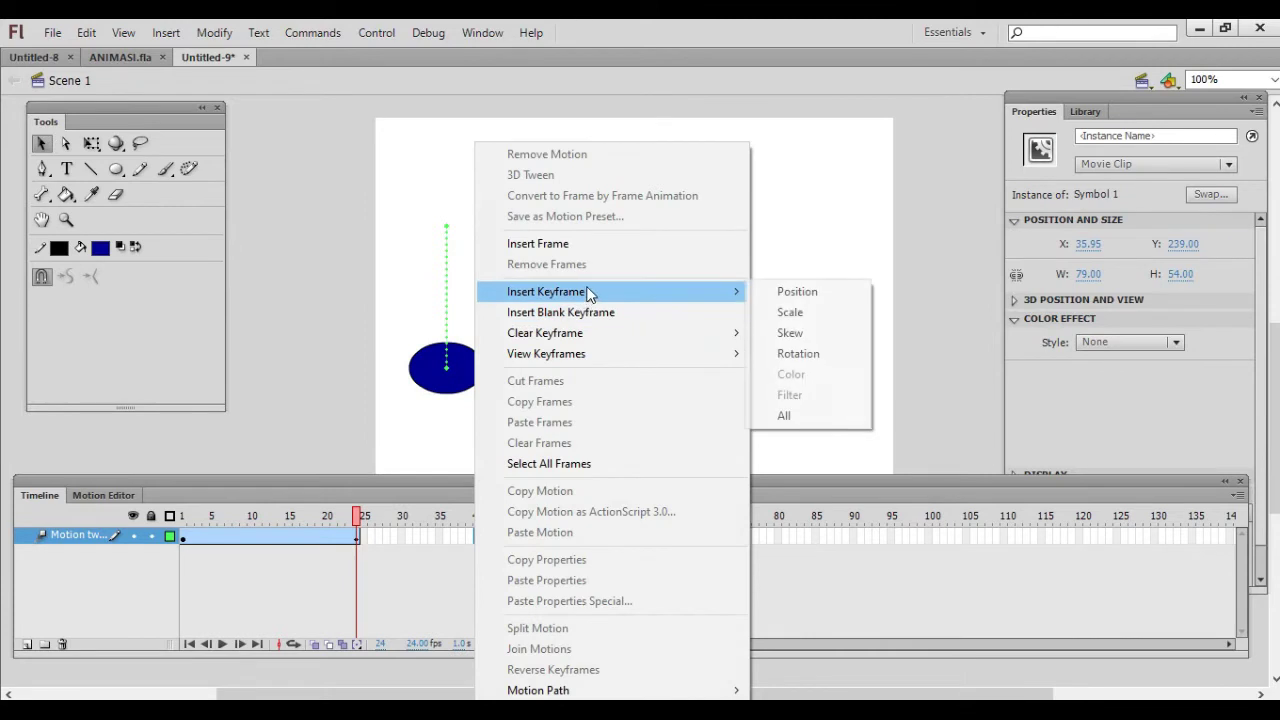
{"action": "left_click", "coordinate": [816, 296]}
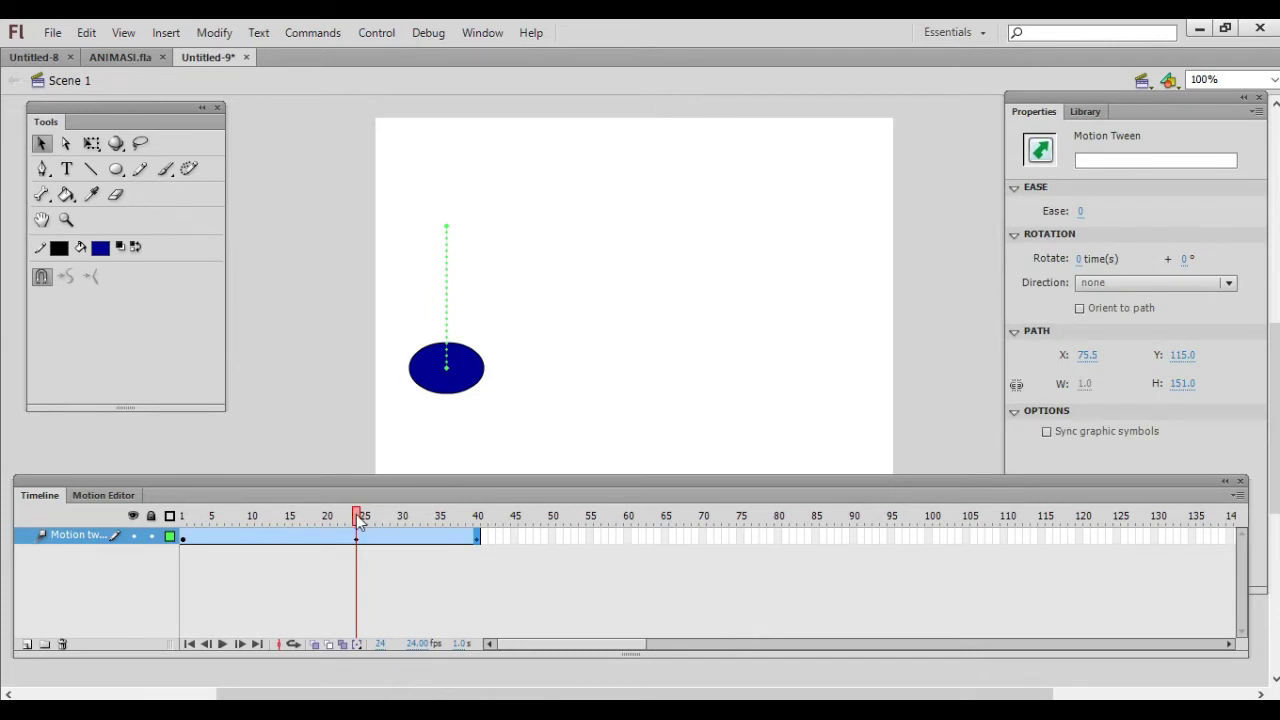
{"action": "left_click_drag", "start_coordinate": [360, 522], "coordinate": [479, 530]}
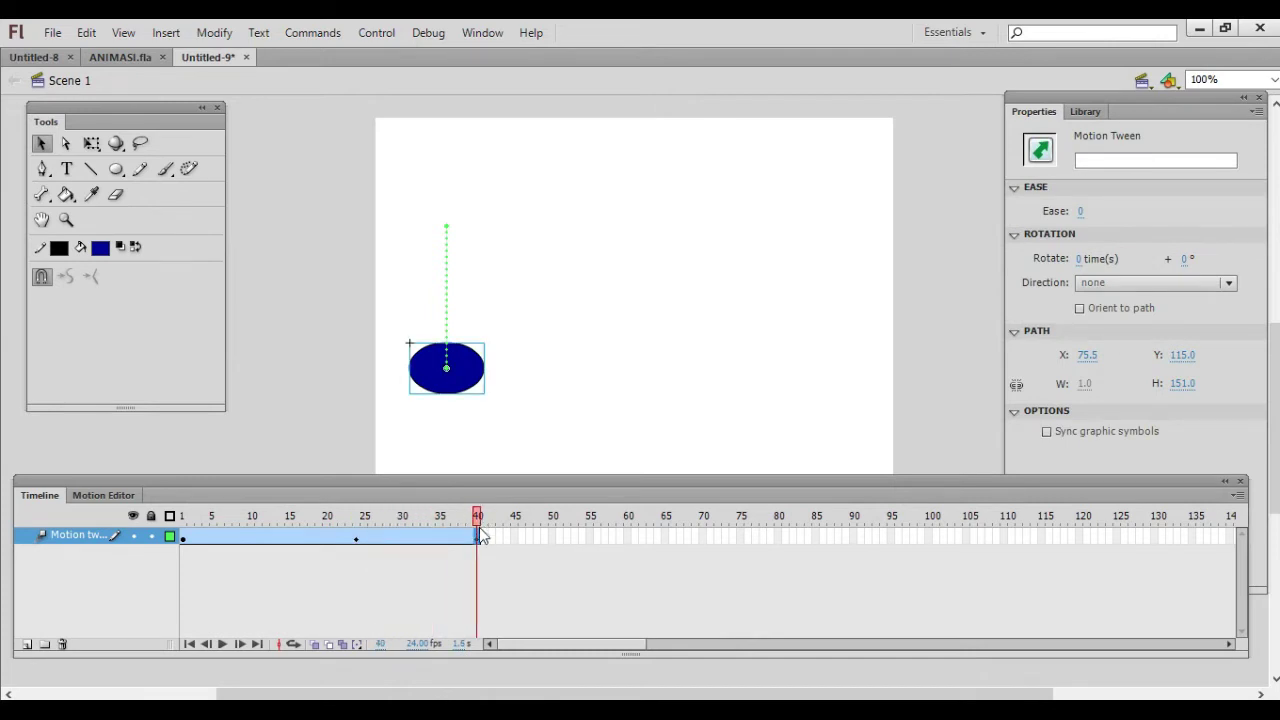
{"action": "left_click", "coordinate": [463, 377]}
{"action": "left_click_drag", "start_coordinate": [459, 371], "coordinate": [597, 377]}
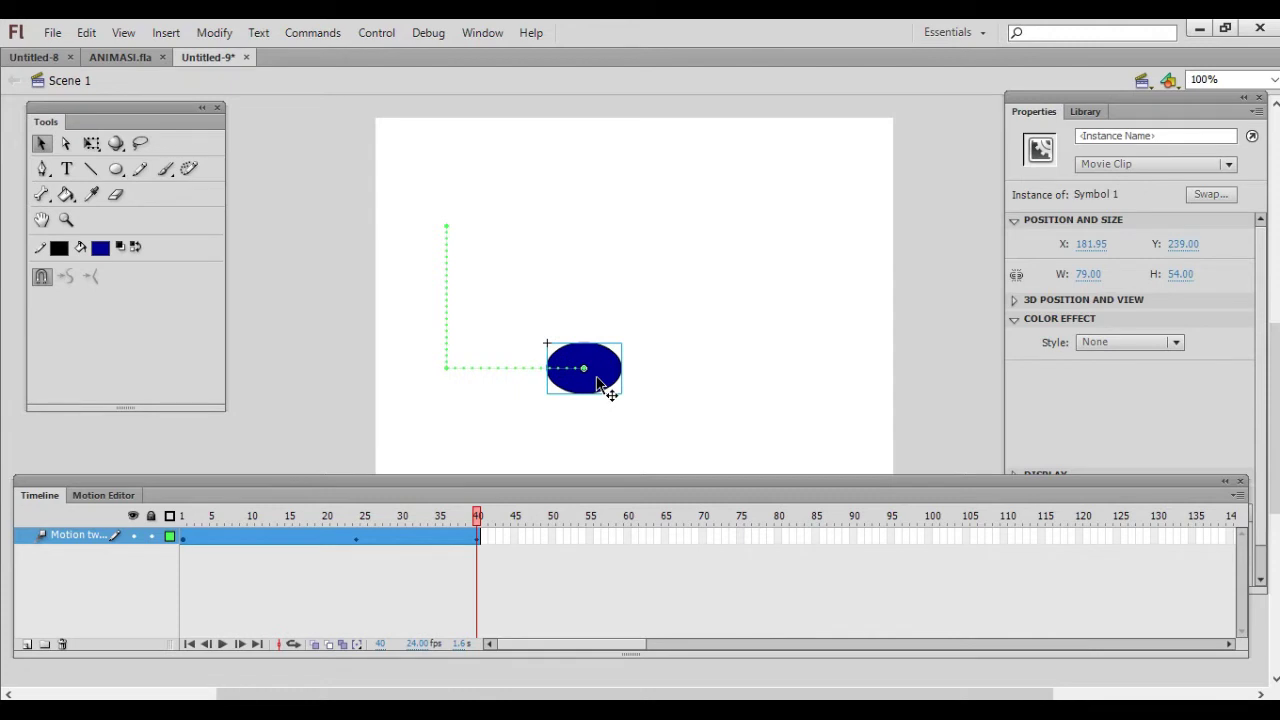
Step: Insert a Position keyframe at frame 55 and move the oval diagonally up and right there, to about X 334, Y 131
{"action": "right_click", "coordinate": [590, 537]}
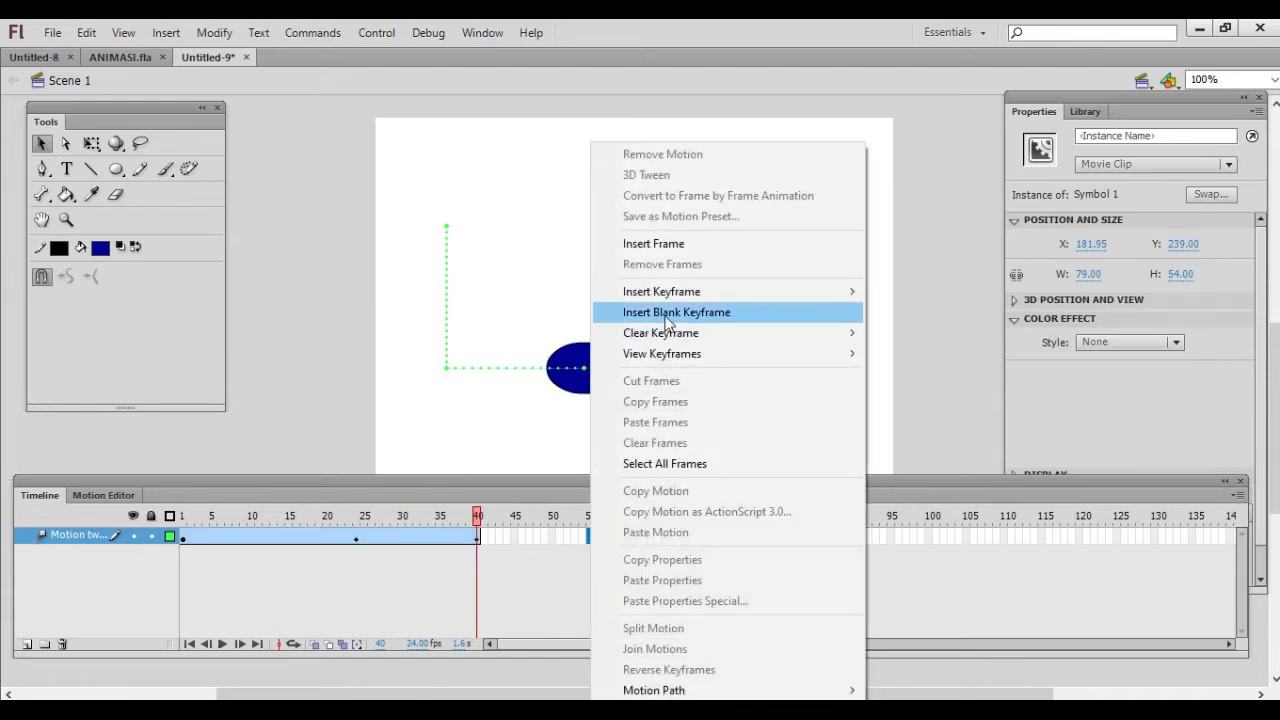
{"action": "mouse_move", "coordinate": [731, 297]}
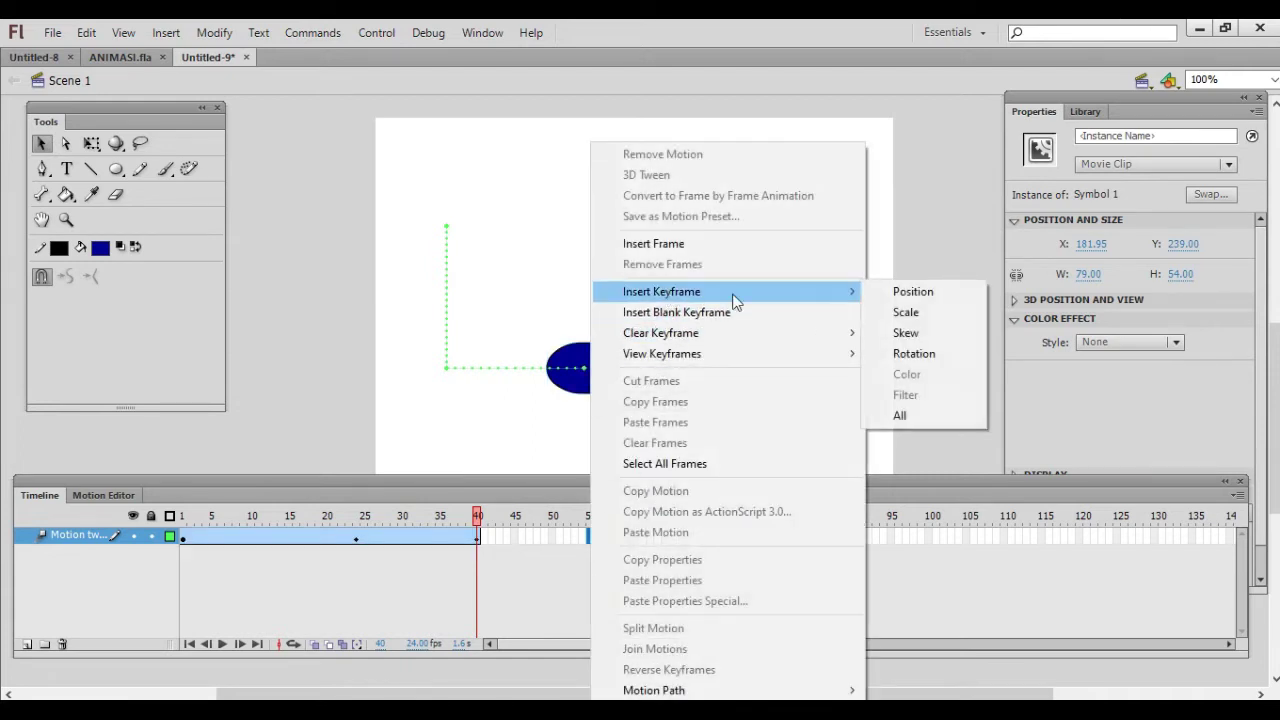
{"action": "left_click", "coordinate": [938, 304]}
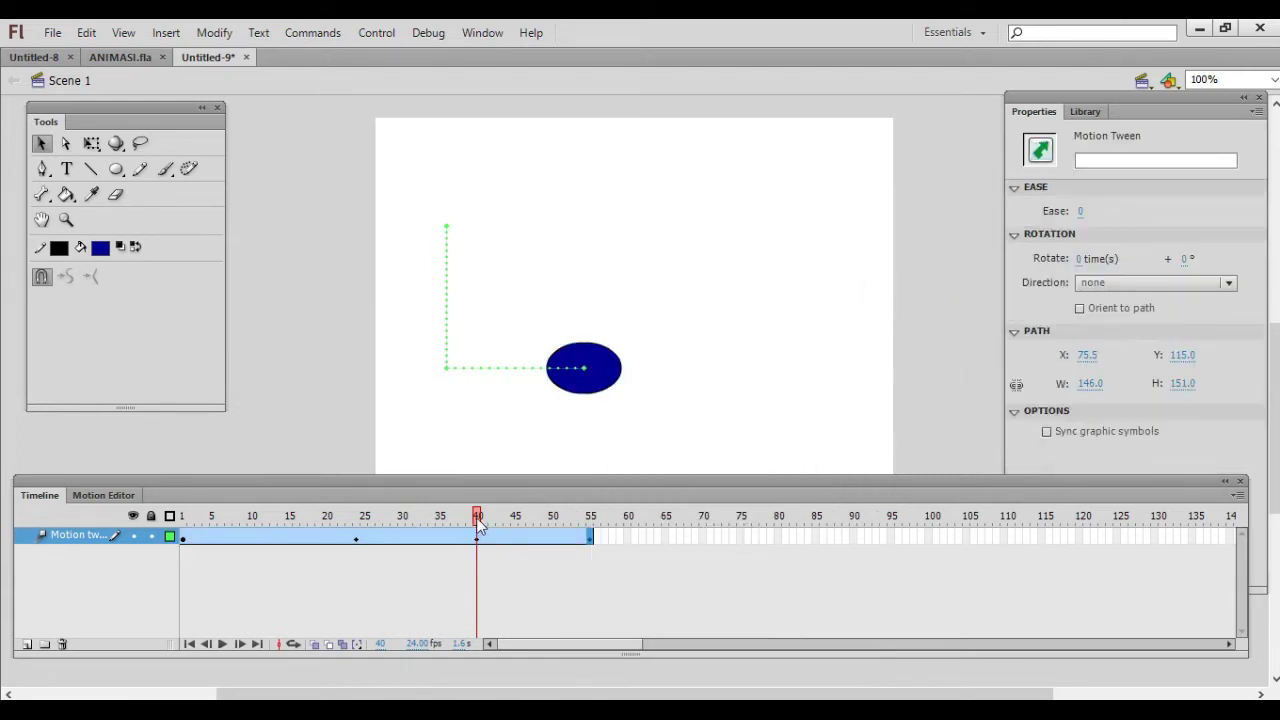
{"action": "left_click_drag", "start_coordinate": [479, 527], "coordinate": [591, 535]}
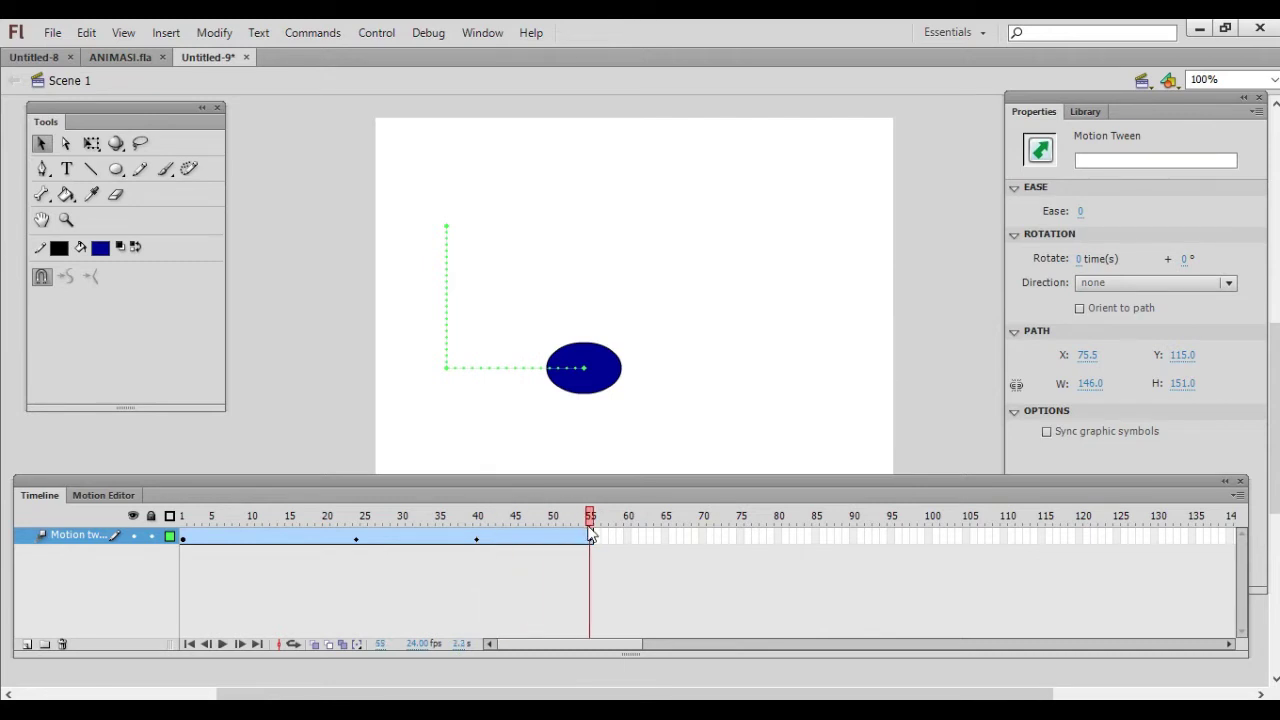
{"action": "left_click", "coordinate": [591, 535]}
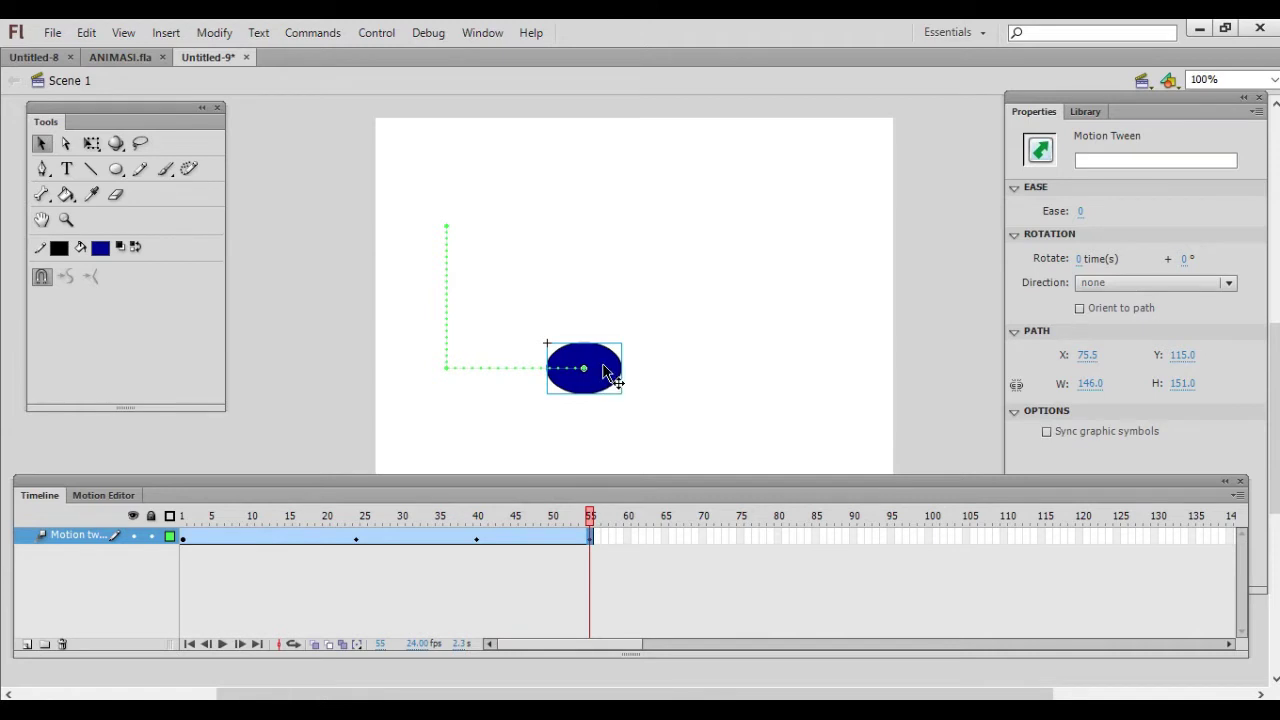
{"action": "left_click_drag", "start_coordinate": [604, 372], "coordinate": [746, 270]}
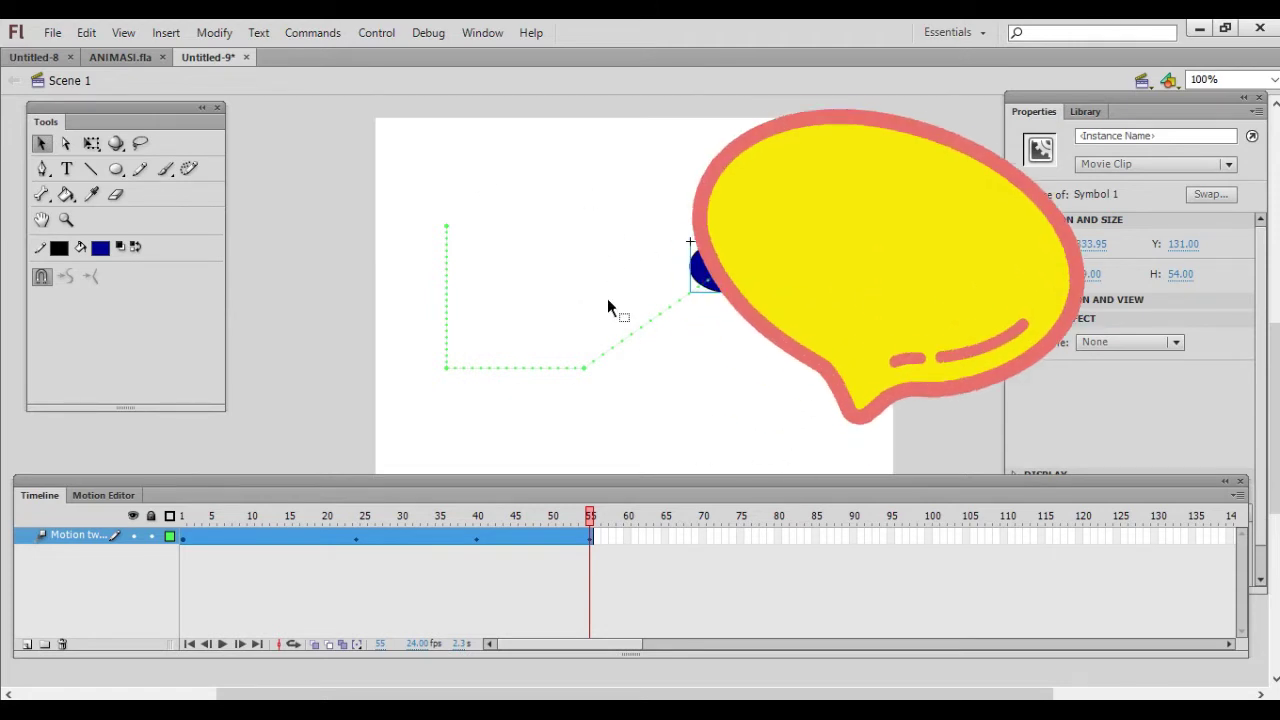
Step: Test the movie to preview the oval's motion tween, close the preview, and select the oval
{"action": "key", "text": "ctrl+Return"}
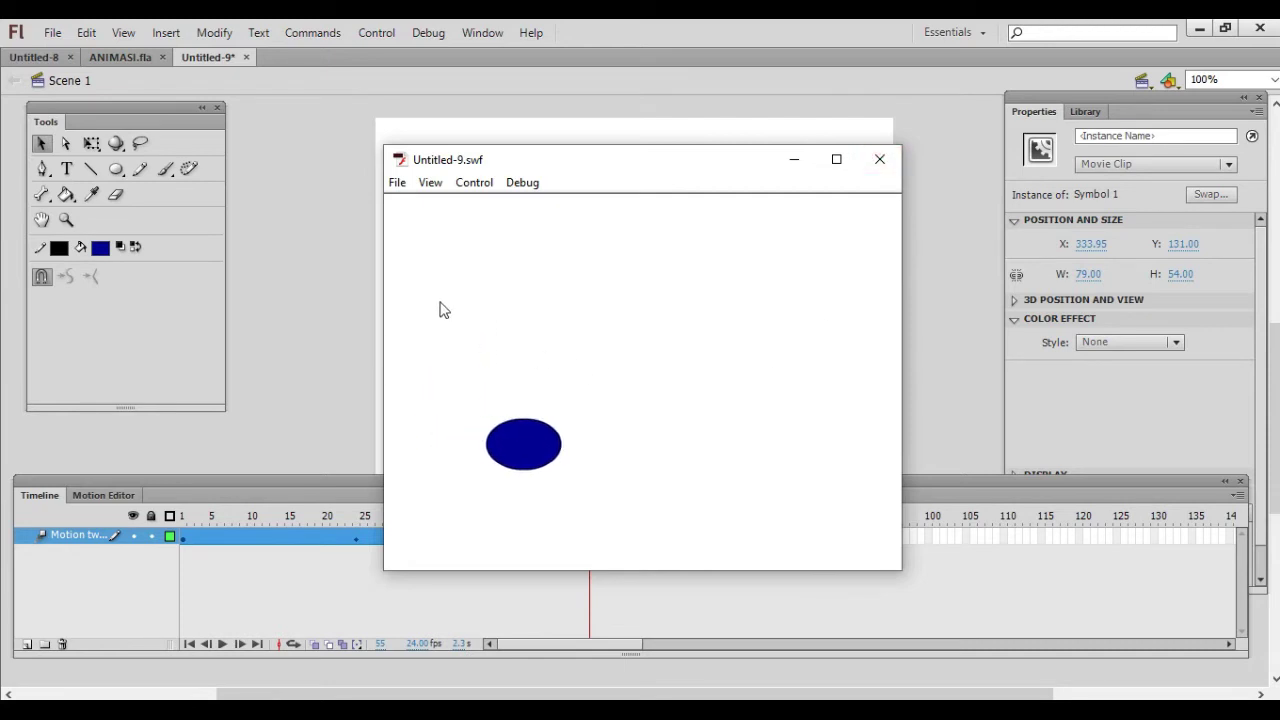
{"action": "left_click", "coordinate": [879, 159]}
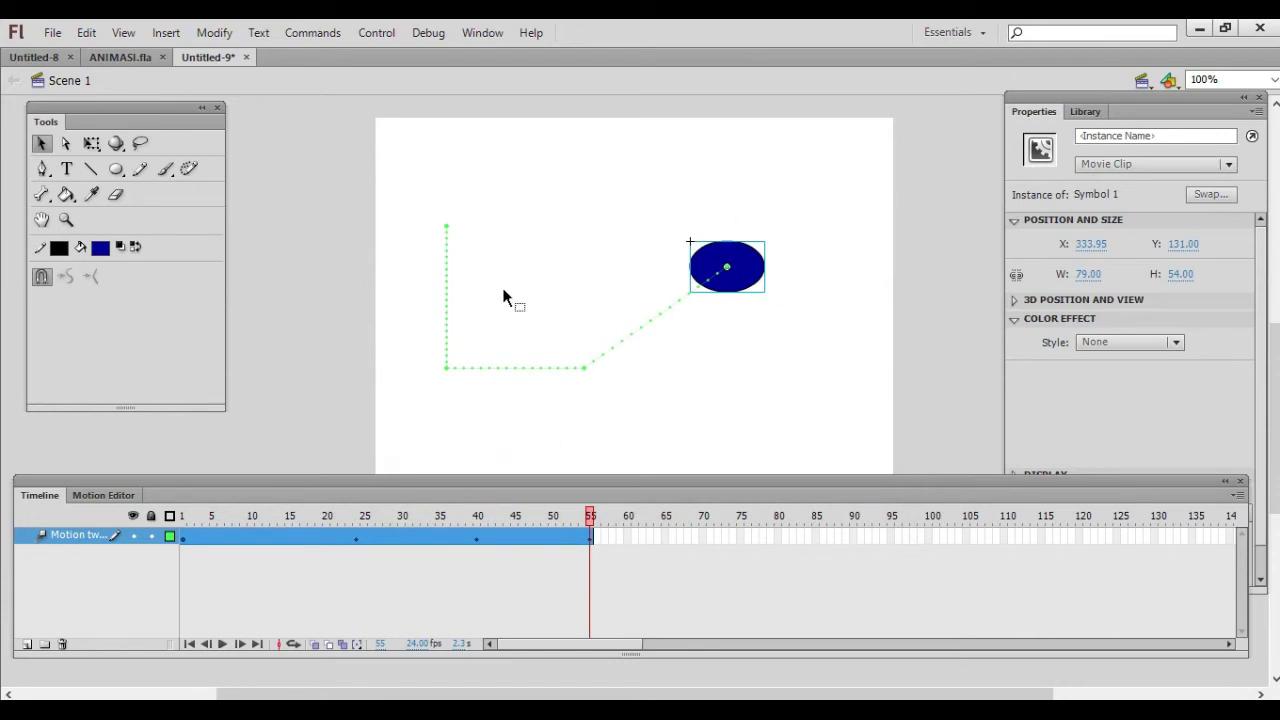
{"action": "left_click", "coordinate": [716, 260]}
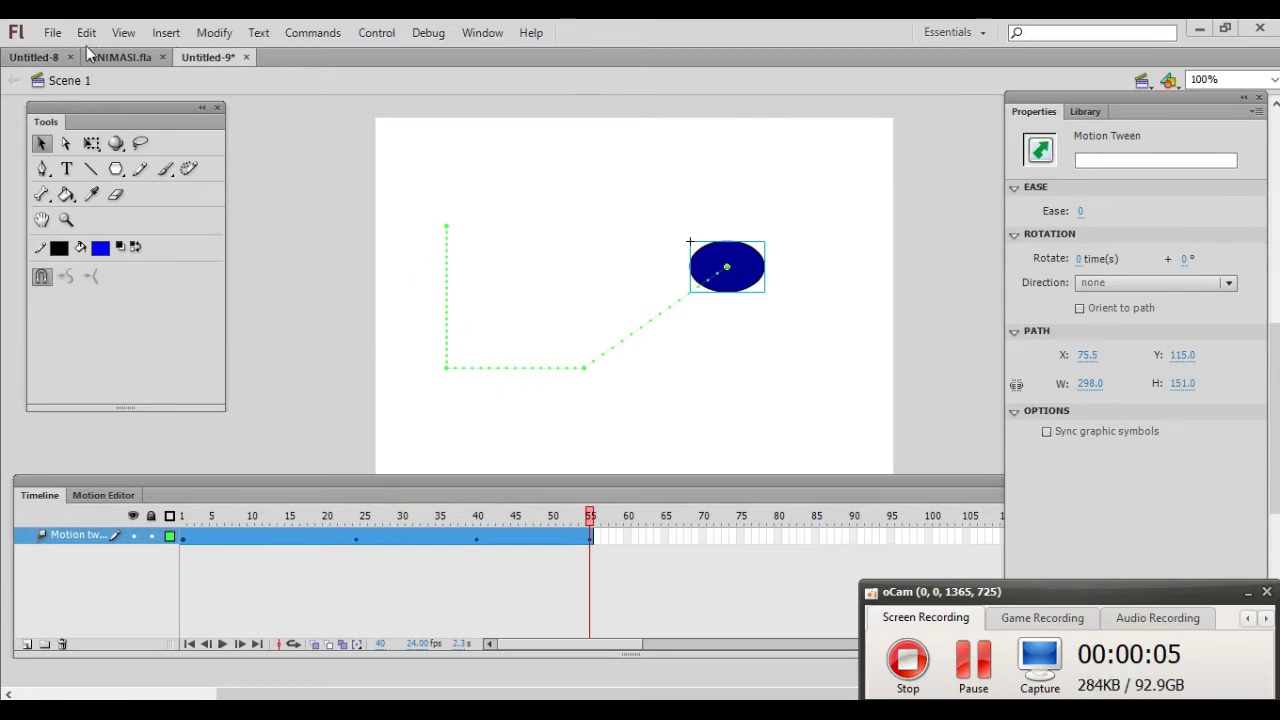
Step: Create a new ActionScript 2.0 document
{"action": "left_click", "coordinate": [52, 32]}
{"action": "left_click", "coordinate": [52, 58]}
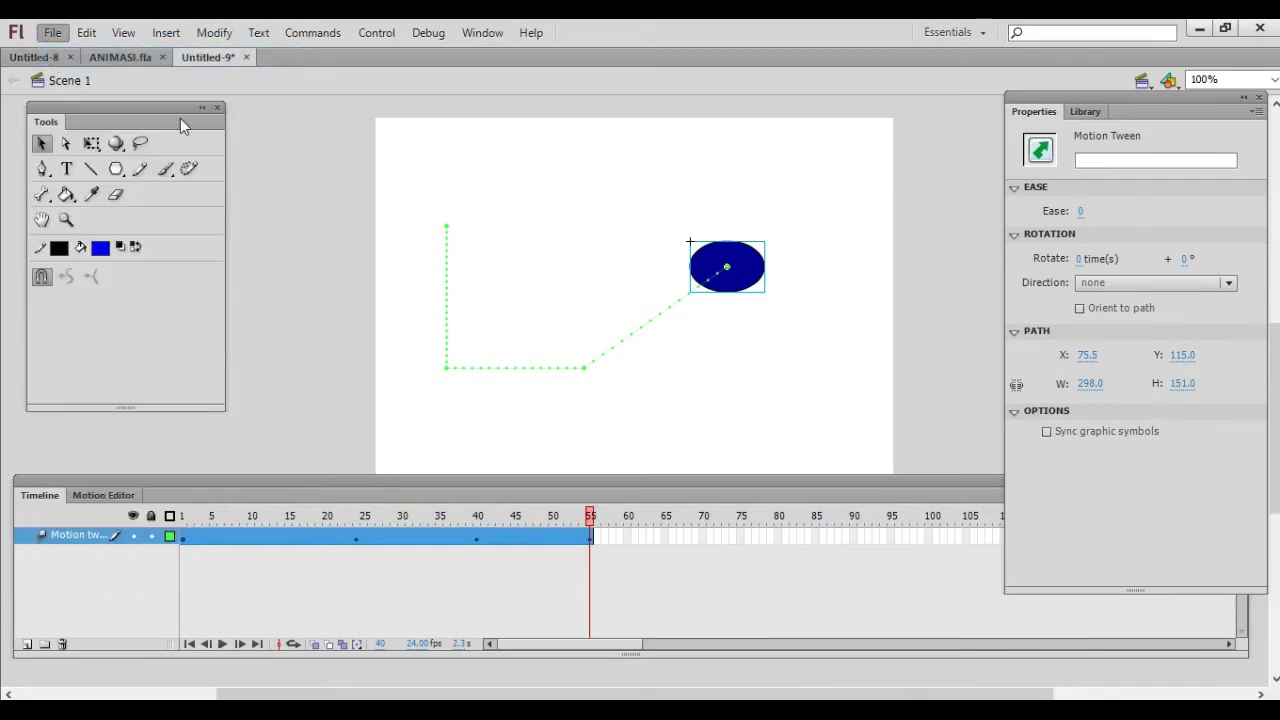
{"action": "double_click", "coordinate": [396, 246]}
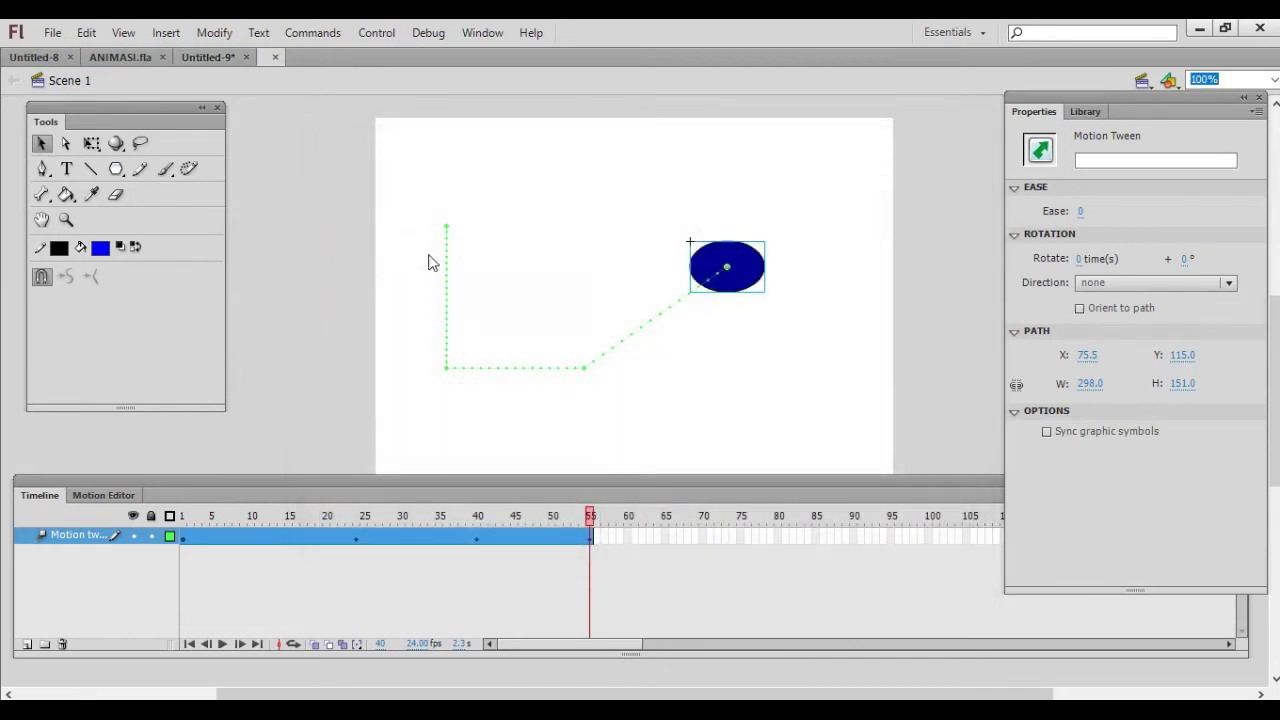
Step: Rename Layer 1 as "shape tween"
{"action": "left_click", "coordinate": [64, 540]}
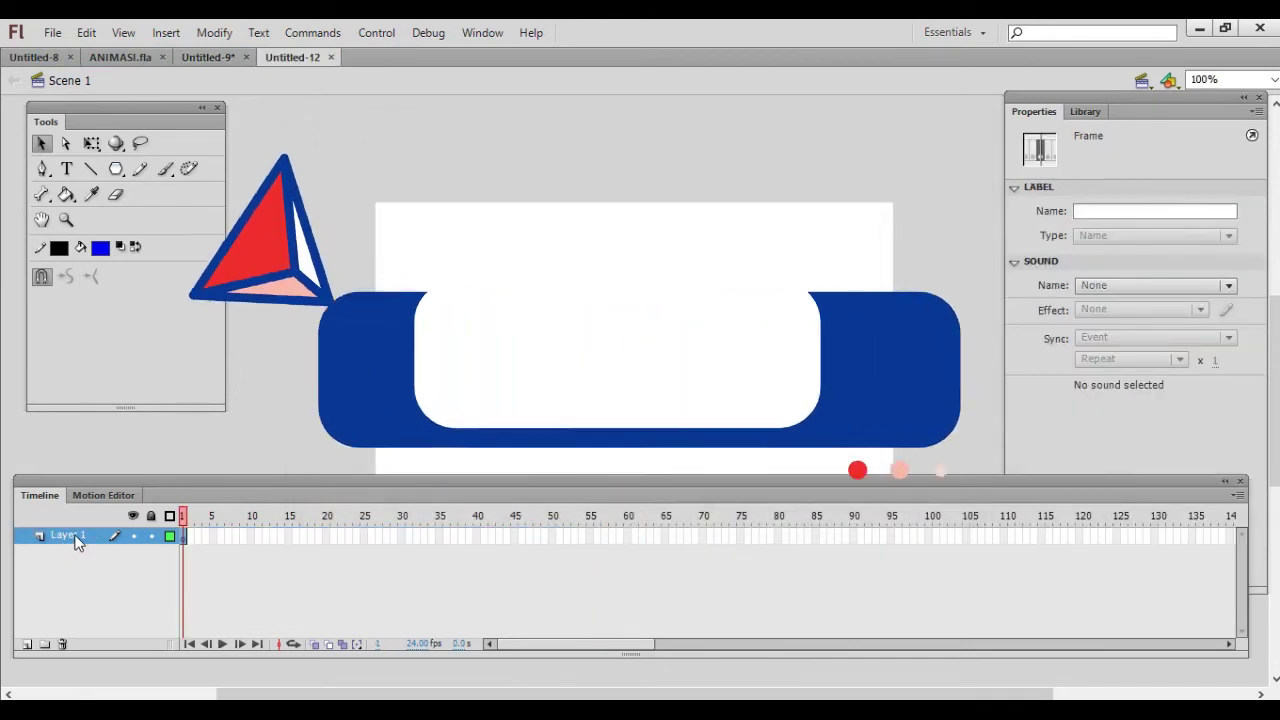
{"action": "double_click", "coordinate": [64, 536]}
{"action": "type", "text": "sha"}
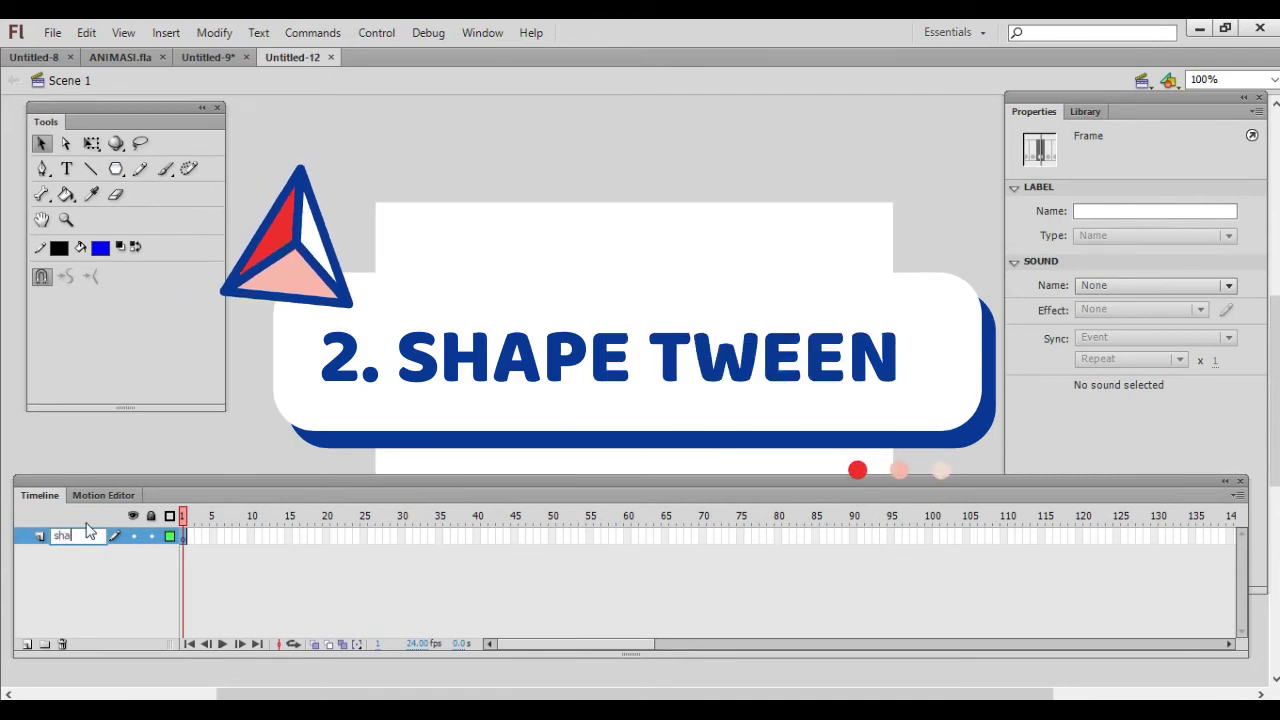
{"action": "type", "text": "pe tween"}
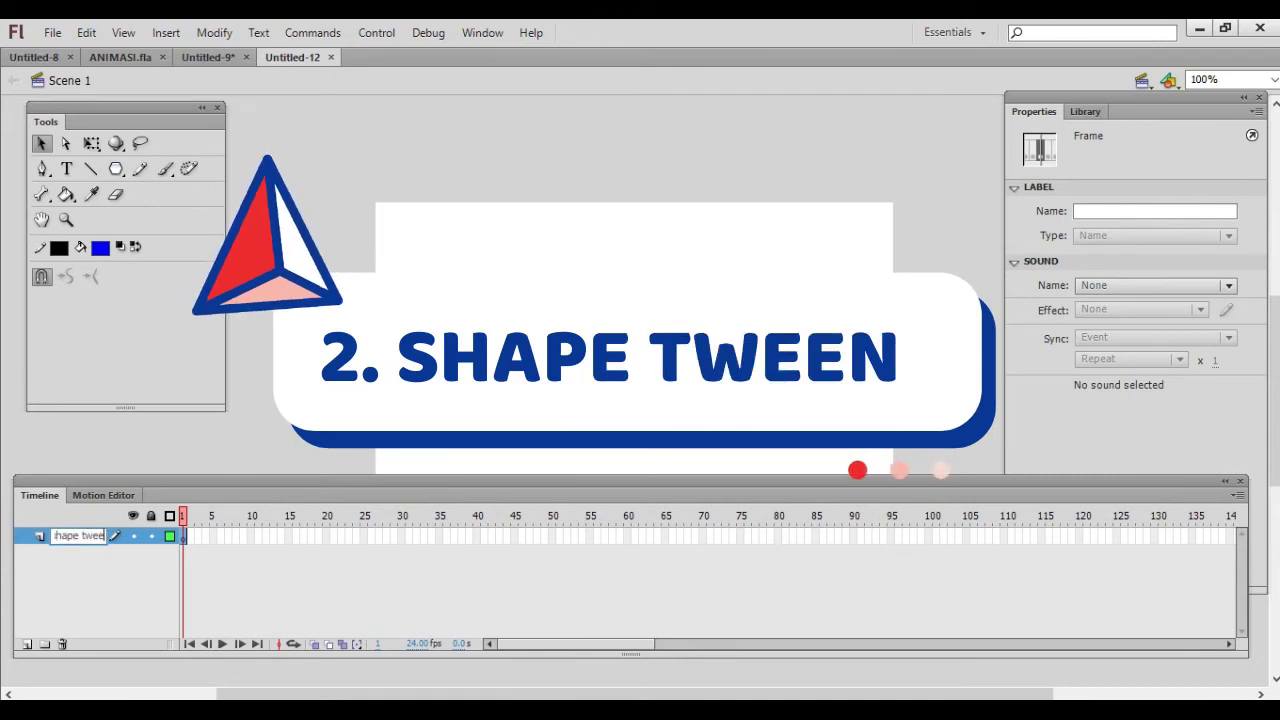
{"action": "left_click", "coordinate": [90, 520]}
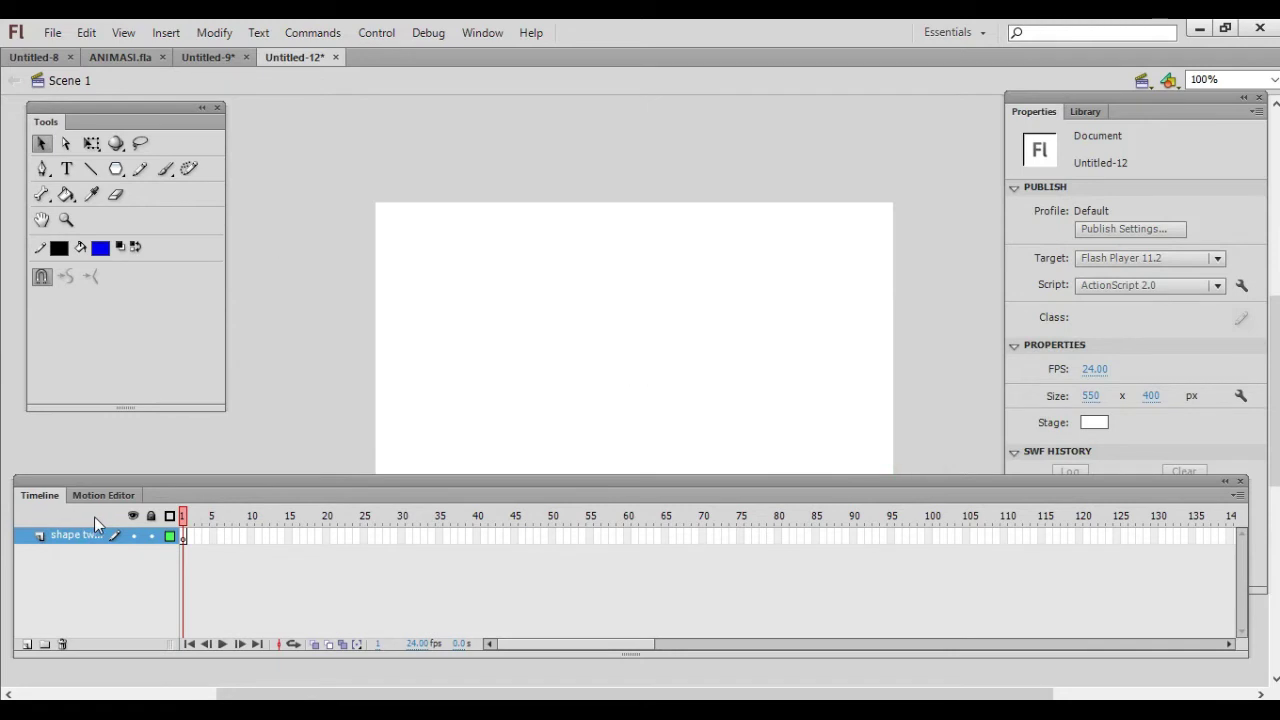
Step: In frame 1, draw a blue pentagon about 80 × 83 px near the stage's upper-left corner with the PolyStar tool
{"action": "left_click", "coordinate": [183, 537]}
{"action": "left_click", "coordinate": [118, 170]}
{"action": "mouse_move", "coordinate": [420, 250]}
{"action": "left_mouse_down"}
{"action": "mouse_move", "coordinate": [443, 285]}
{"action": "mouse_move", "coordinate": [446, 264]}
{"action": "mouse_move", "coordinate": [455, 273]}
{"action": "left_mouse_up"}
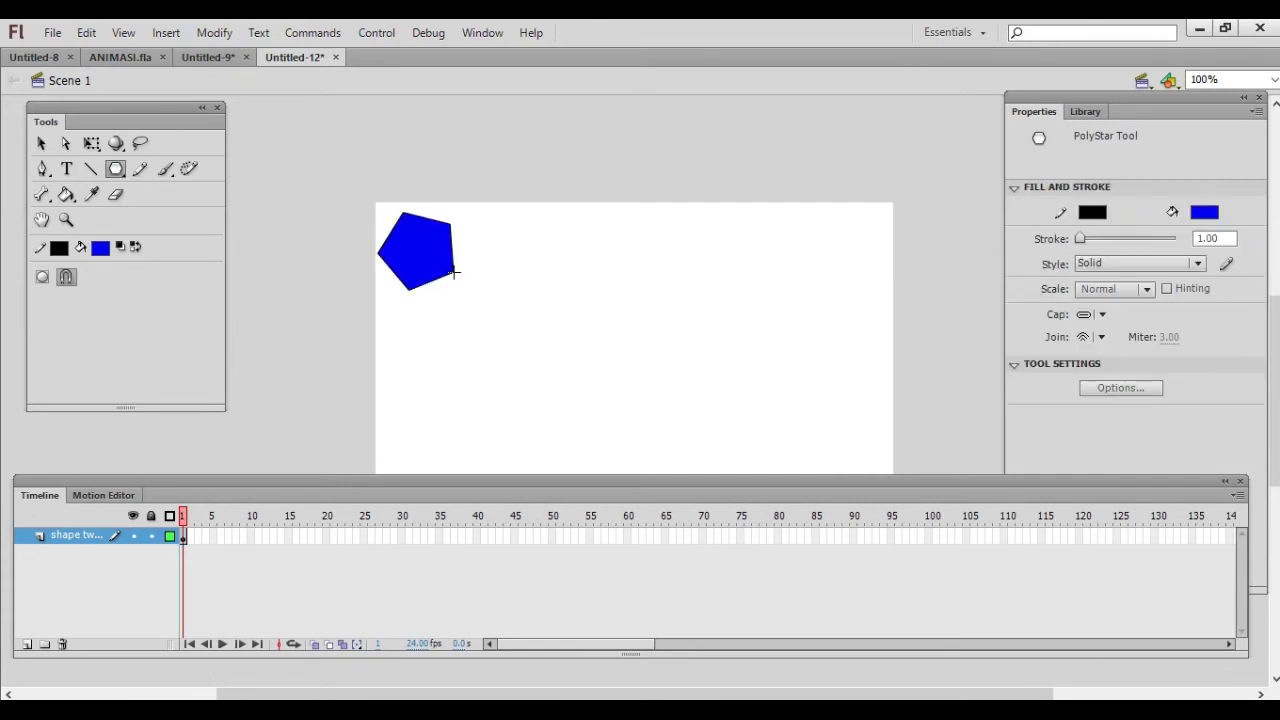
Step: Fill the pentagon with red using the Paint Bucket tool
{"action": "left_click", "coordinate": [66, 195]}
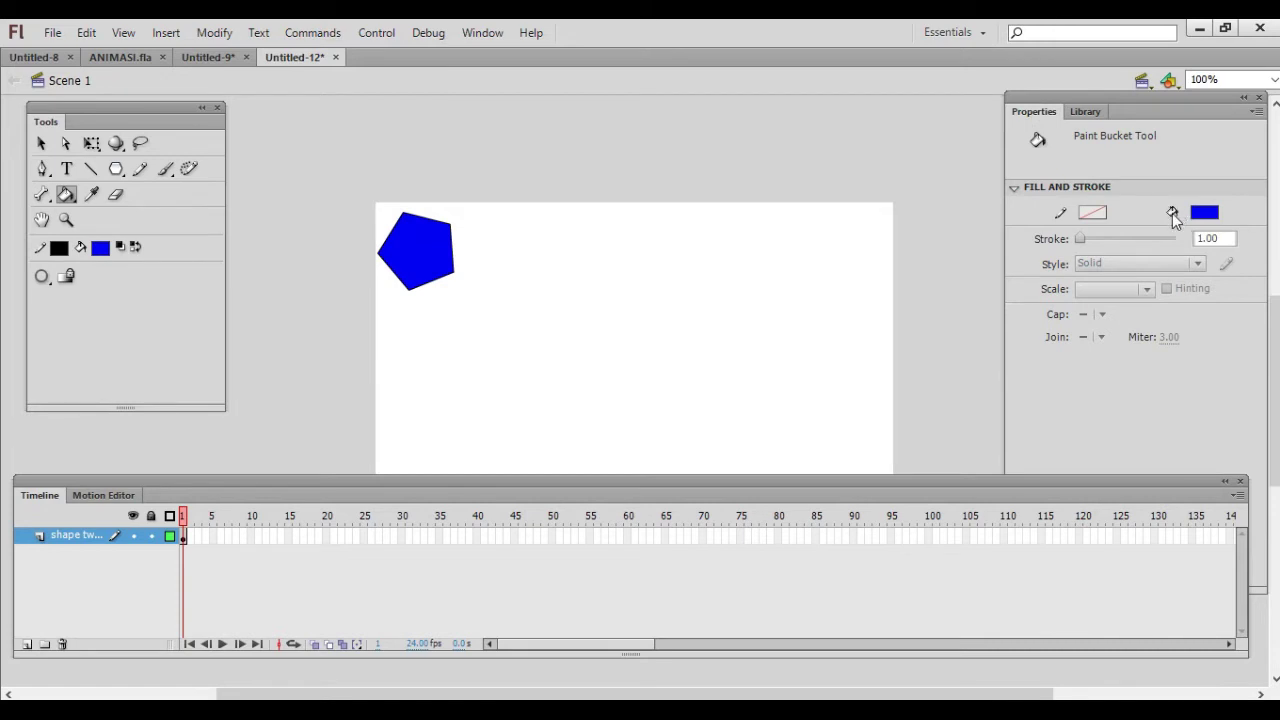
{"action": "left_click", "coordinate": [1204, 212]}
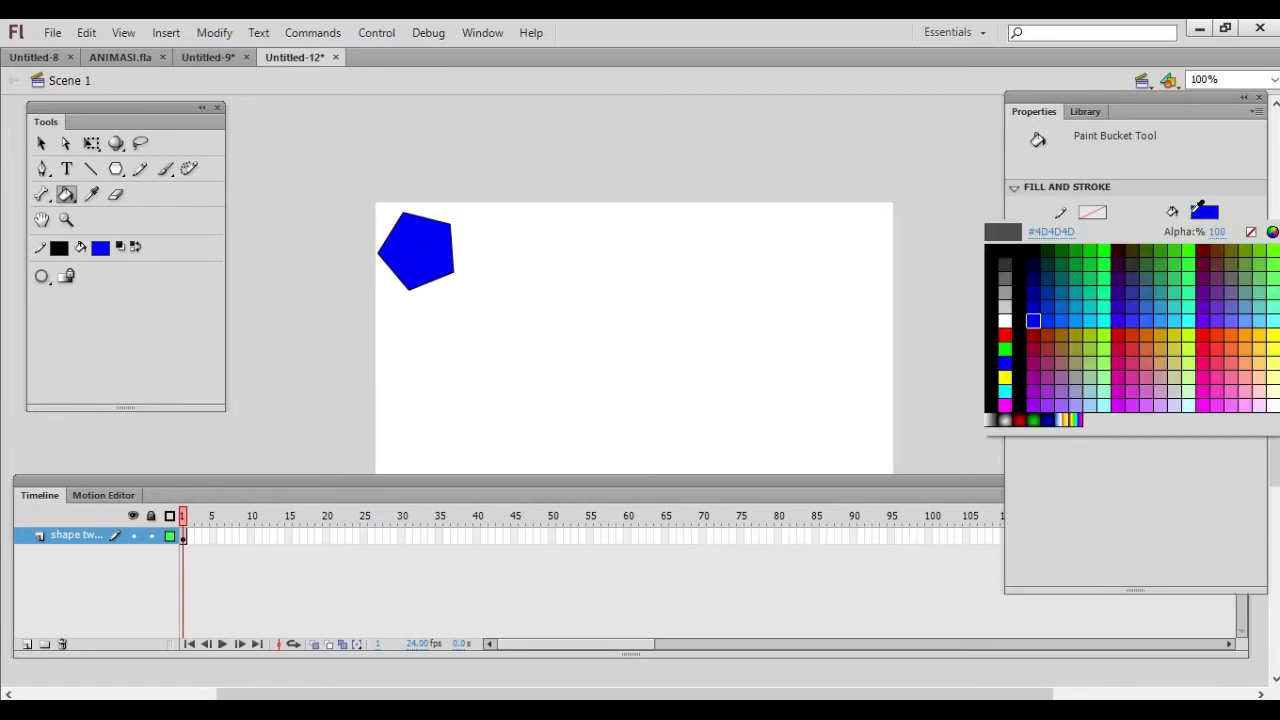
{"action": "left_click", "coordinate": [1005, 332]}
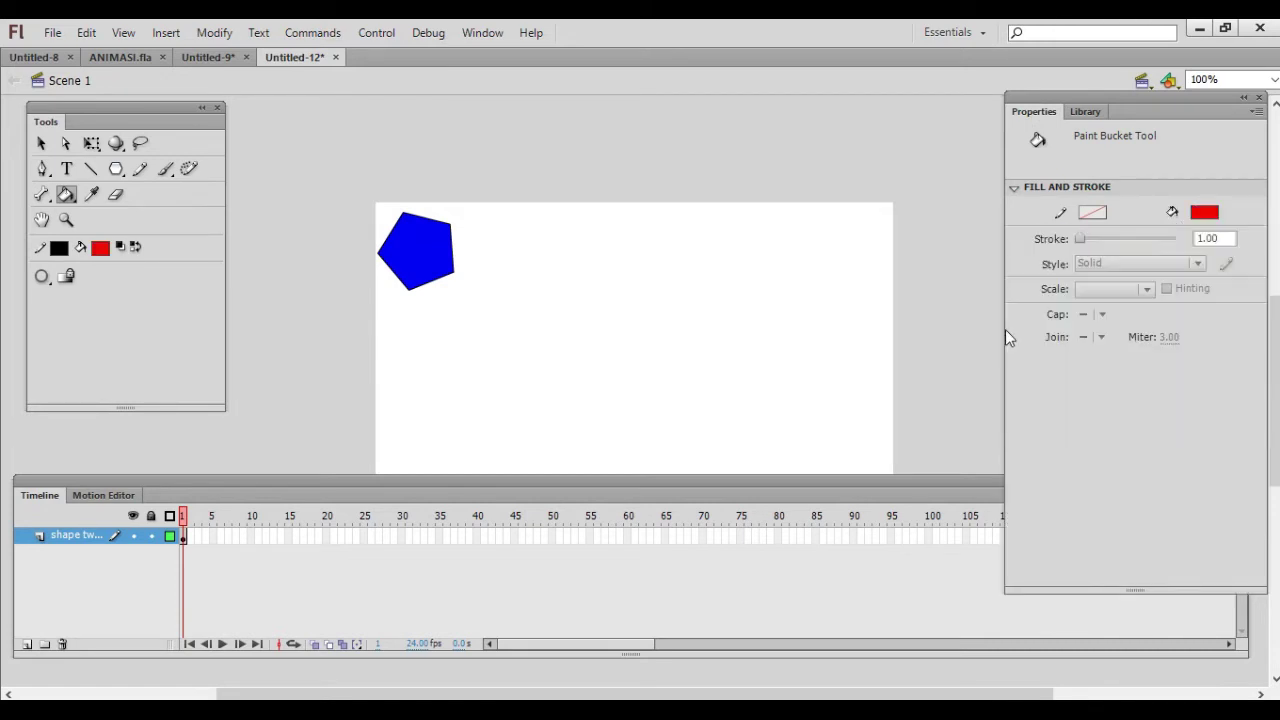
{"action": "left_click", "coordinate": [414, 248]}
Step: Switch to the Selection tool and create a shape tween on frame 1
{"action": "left_click", "coordinate": [42, 146]}
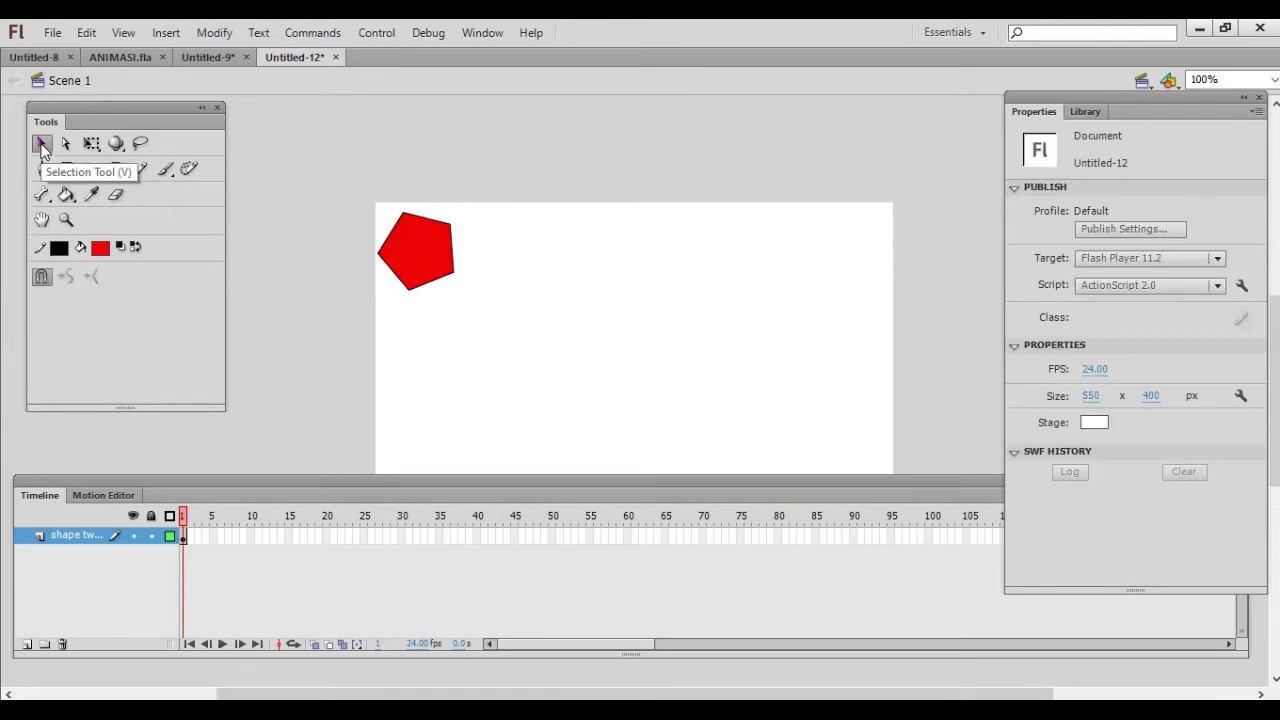
{"action": "right_click", "coordinate": [185, 543]}
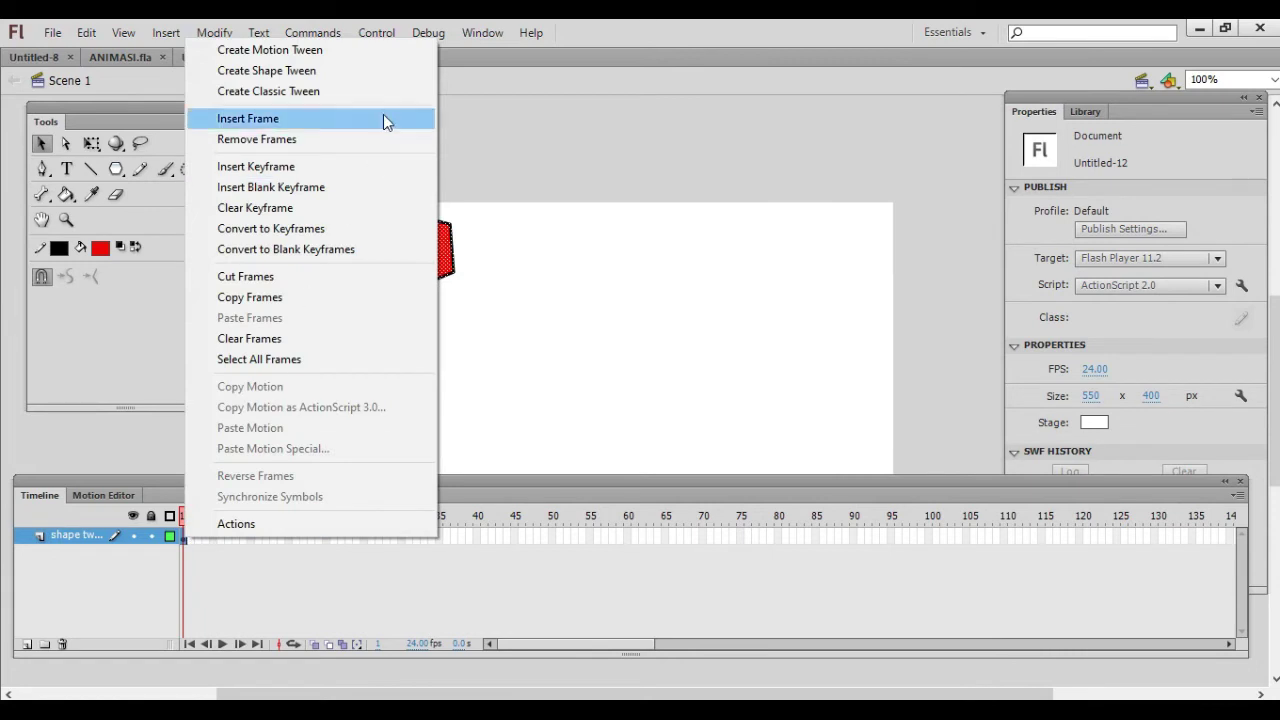
{"action": "left_click", "coordinate": [386, 74]}
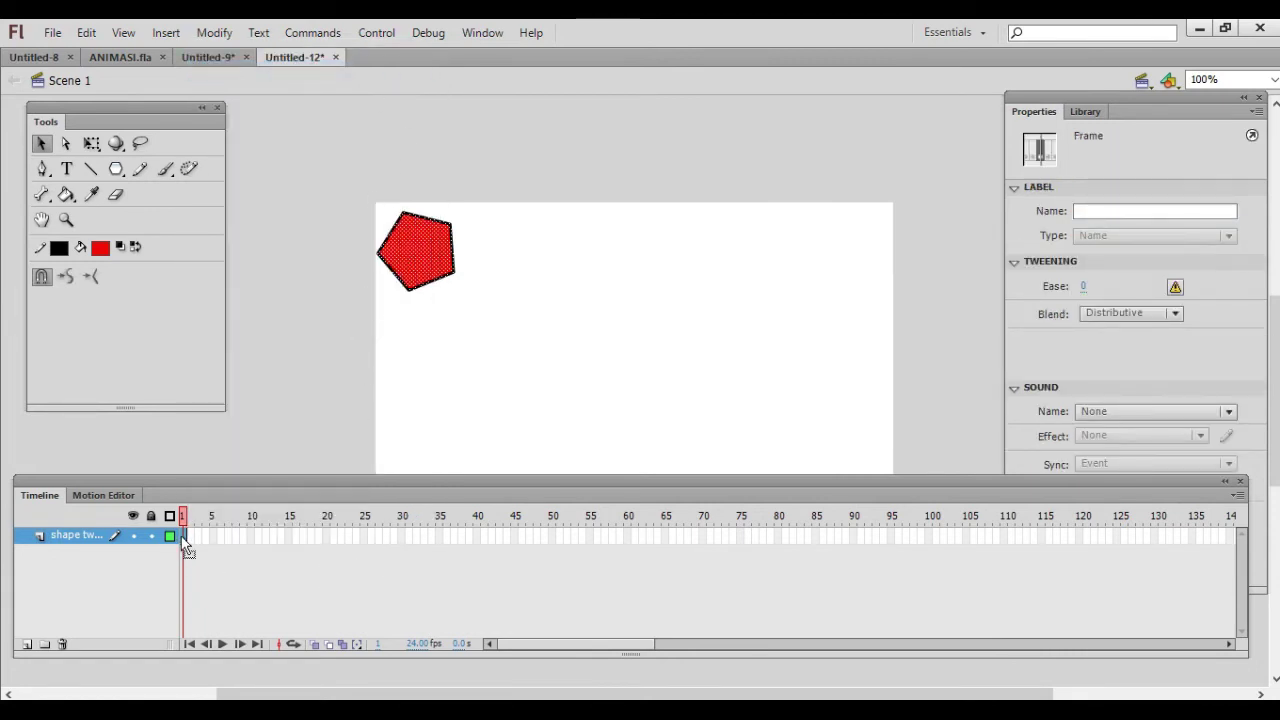
Step: Insert a keyframe at frame 40 and move the pentagon there to the stage's right side, about X 386, Y 167
{"action": "right_click", "coordinate": [476, 540]}
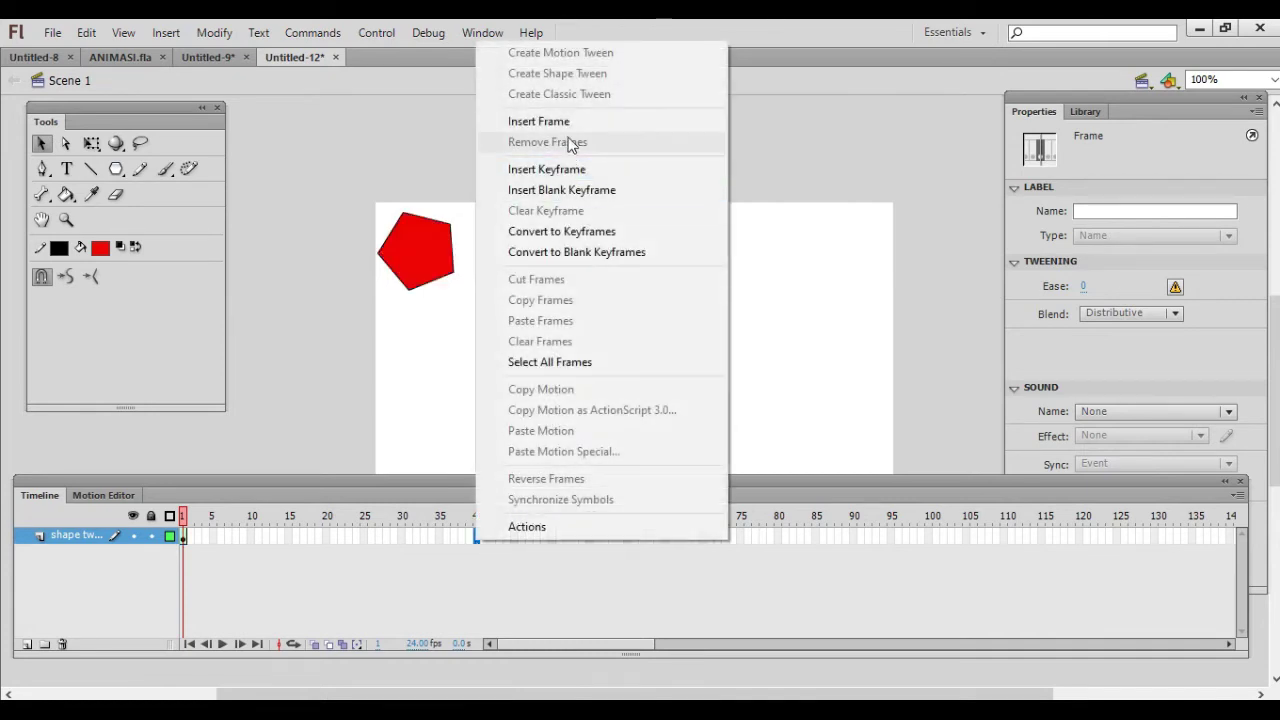
{"action": "left_click", "coordinate": [563, 170]}
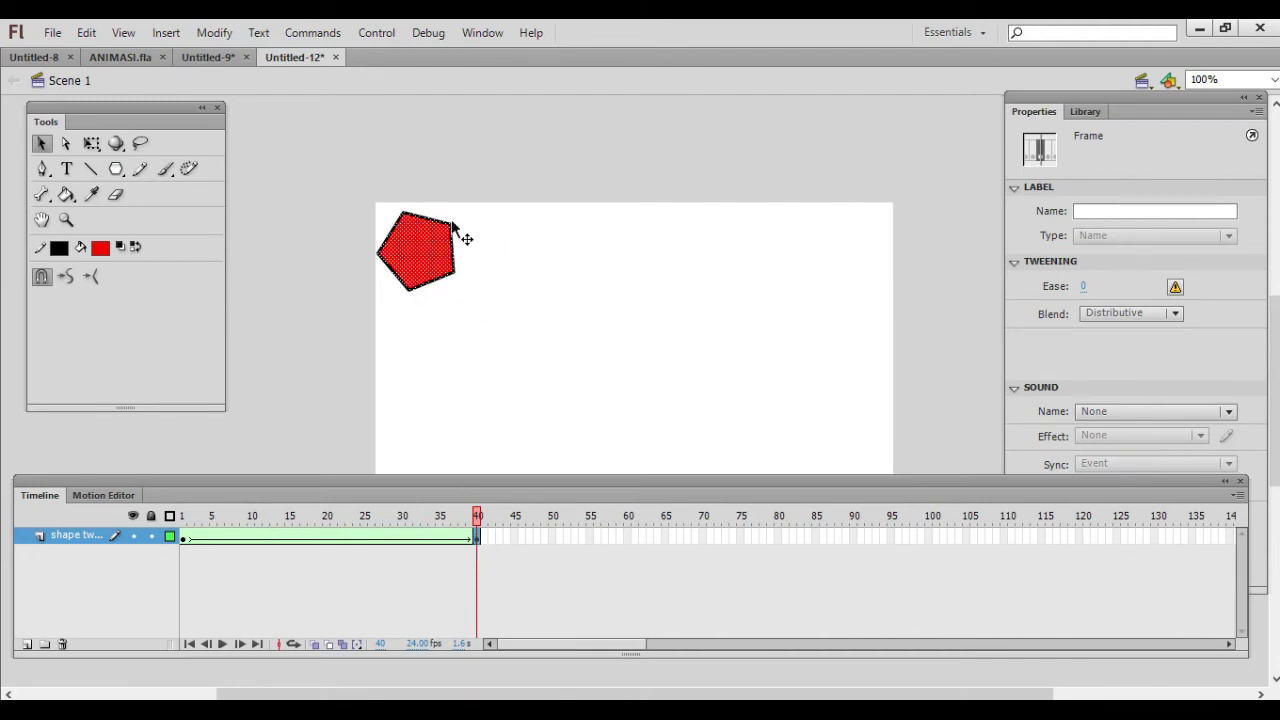
{"action": "left_click_drag", "start_coordinate": [412, 242], "coordinate": [774, 386]}
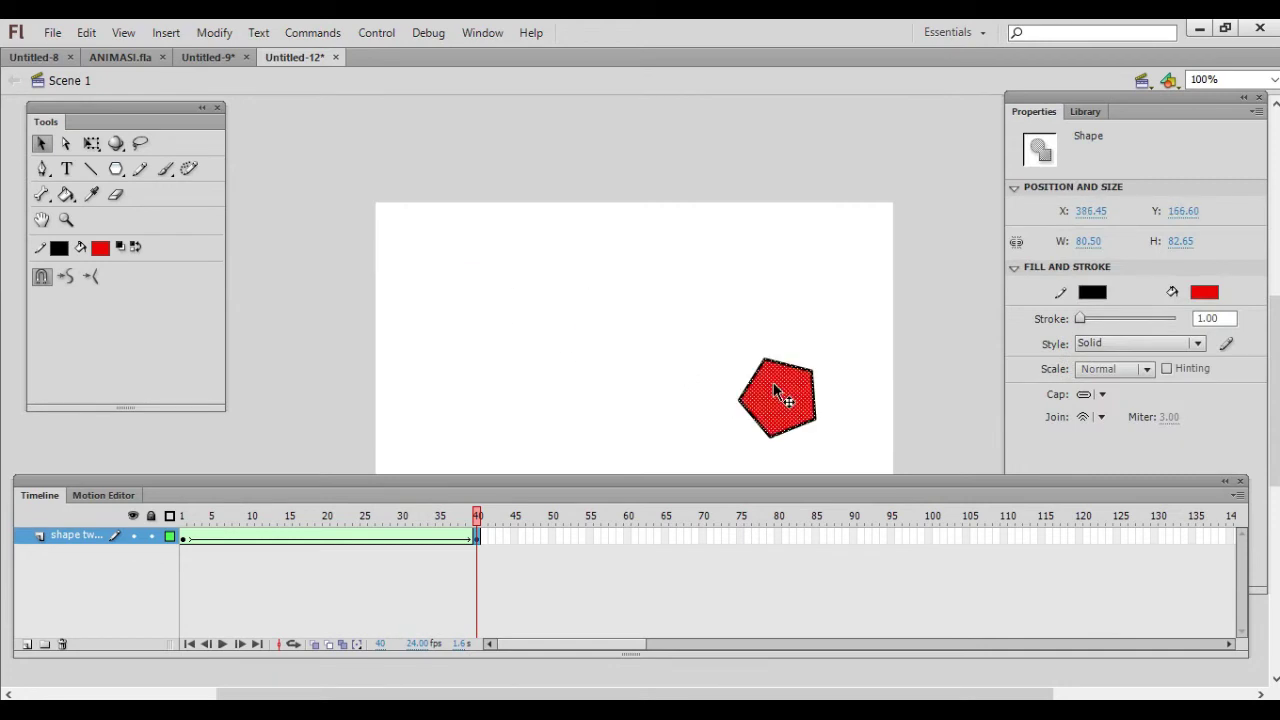
Step: Compare the pentagon in frames 1 and 40, then test the movie and close the preview
{"action": "left_click", "coordinate": [184, 538]}
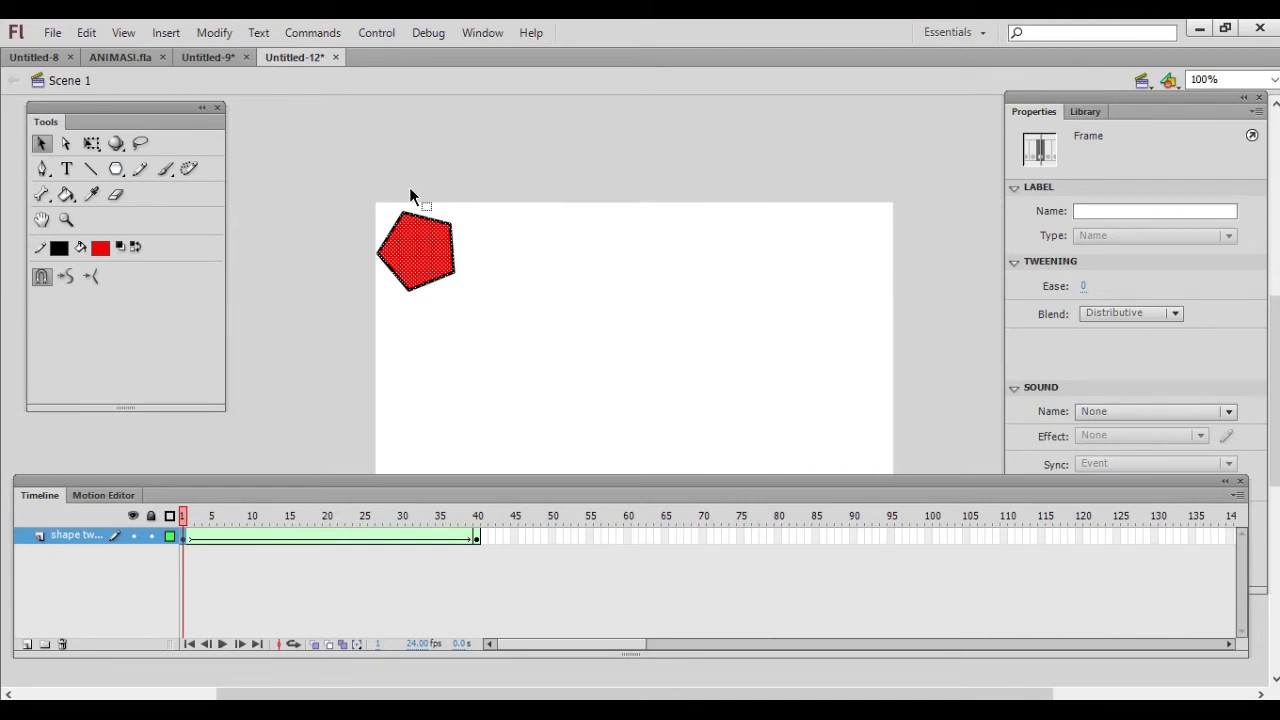
{"action": "left_click", "coordinate": [477, 537]}
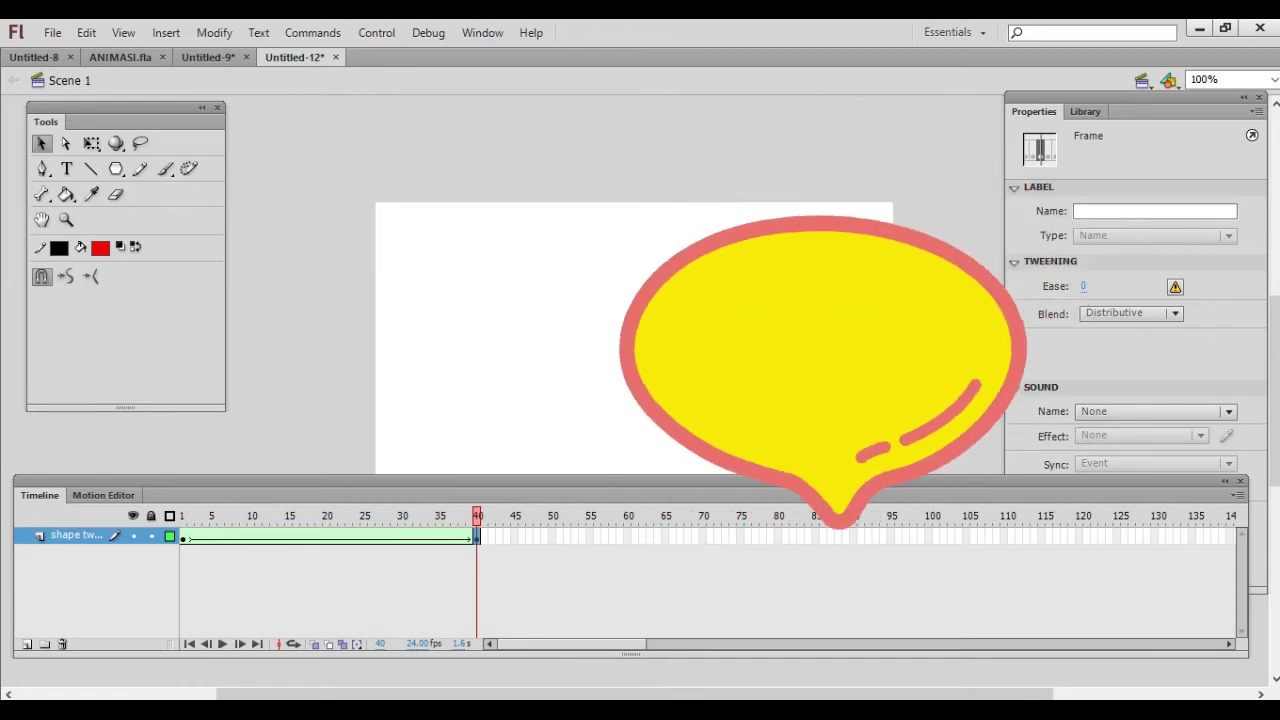
{"action": "key", "text": "ctrl+Return"}
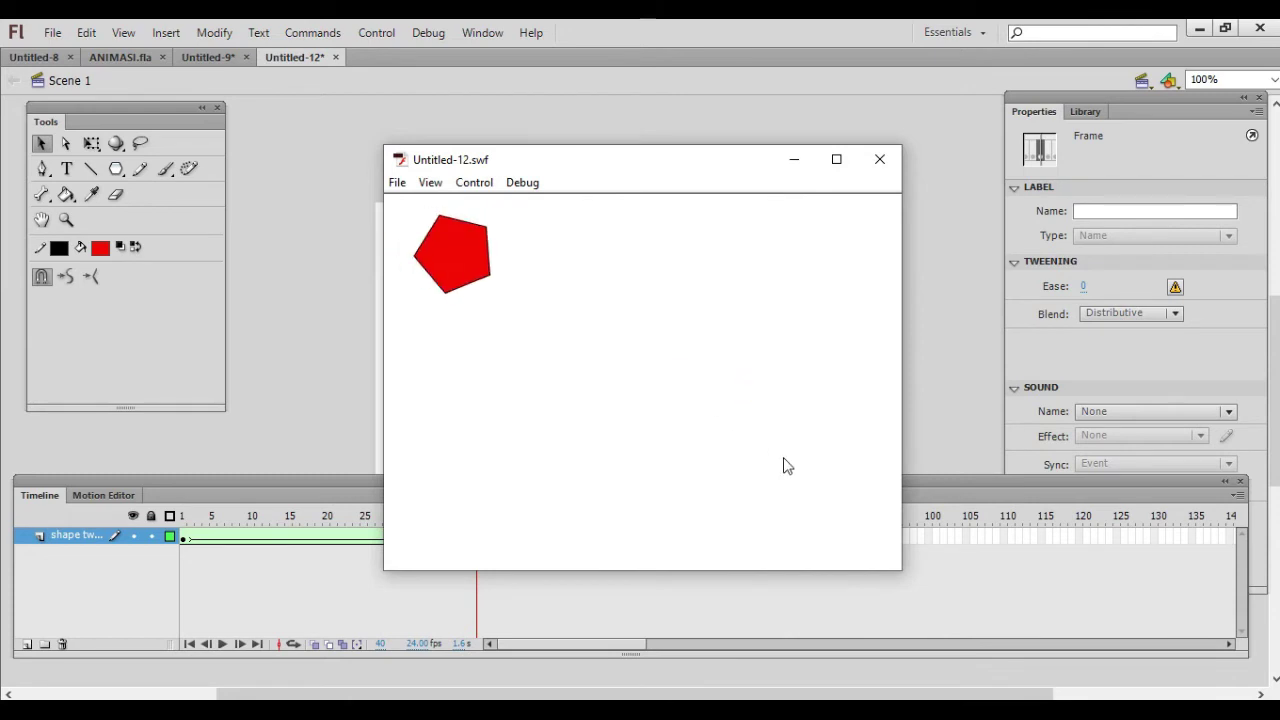
{"action": "left_click", "coordinate": [881, 160]}
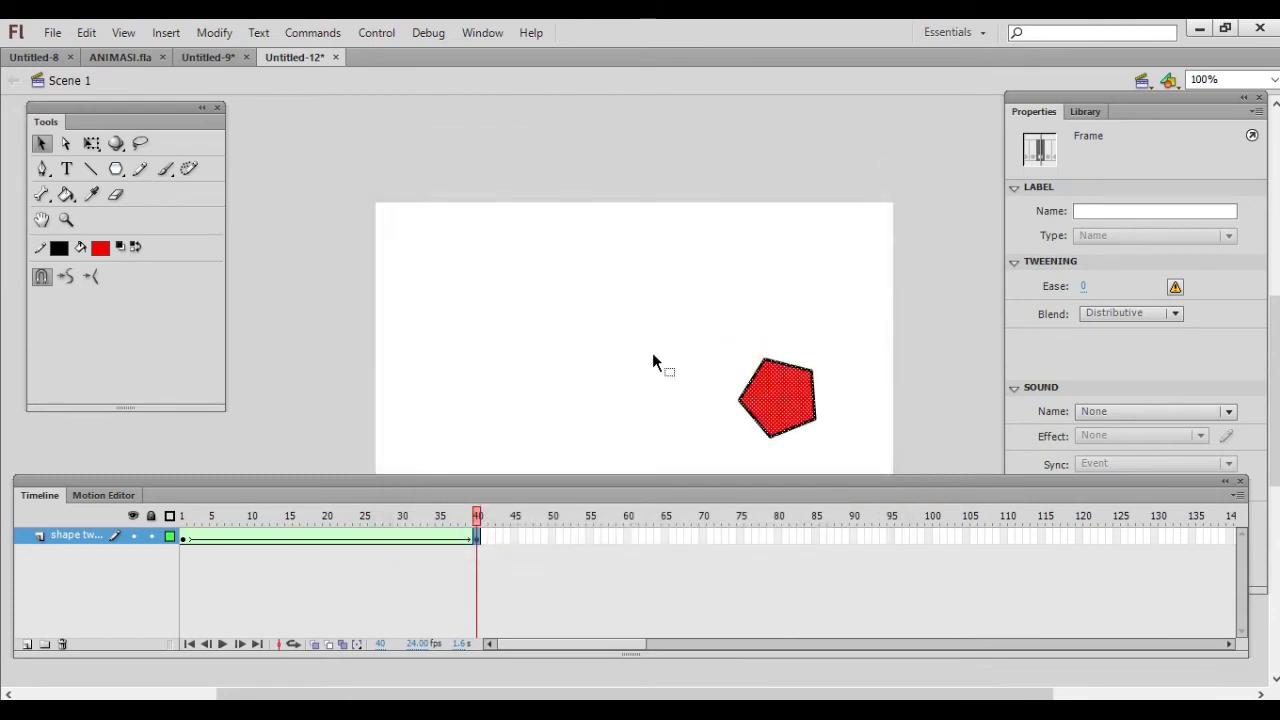
Step: Delete the pentagon from the keyframe at frame 40
{"action": "left_click", "coordinate": [783, 397]}
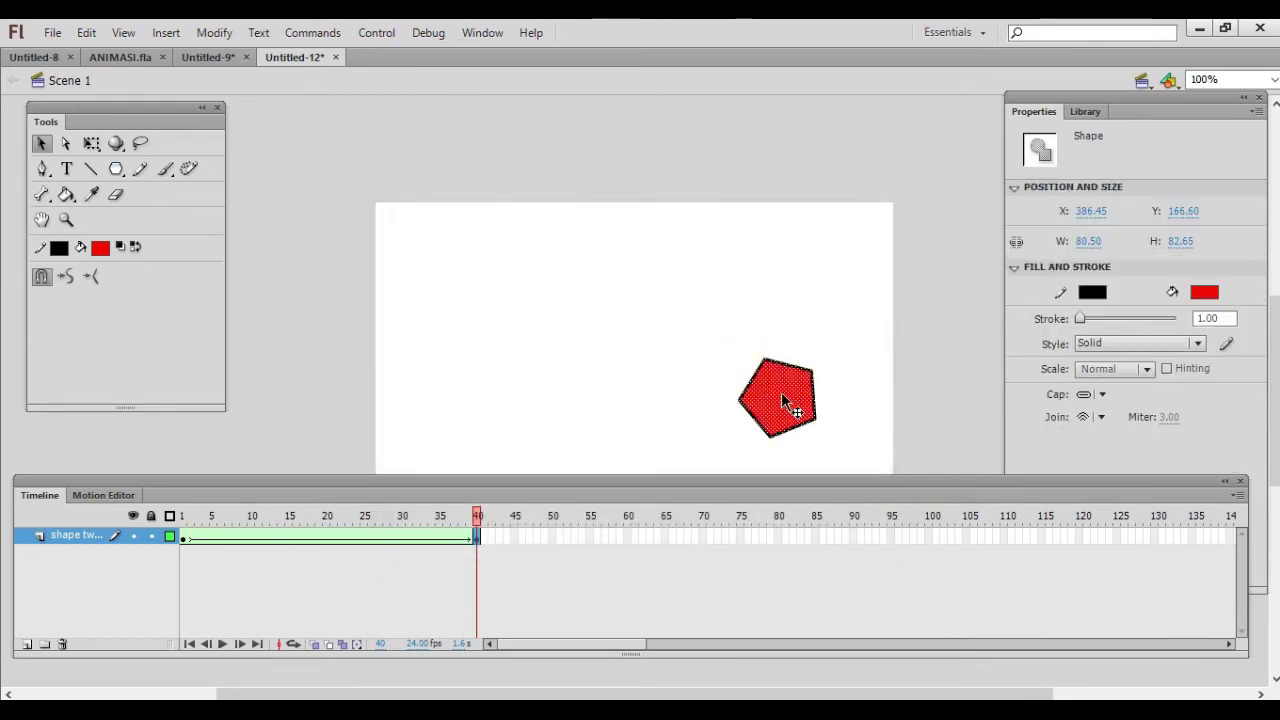
{"action": "left_click", "coordinate": [477, 538]}
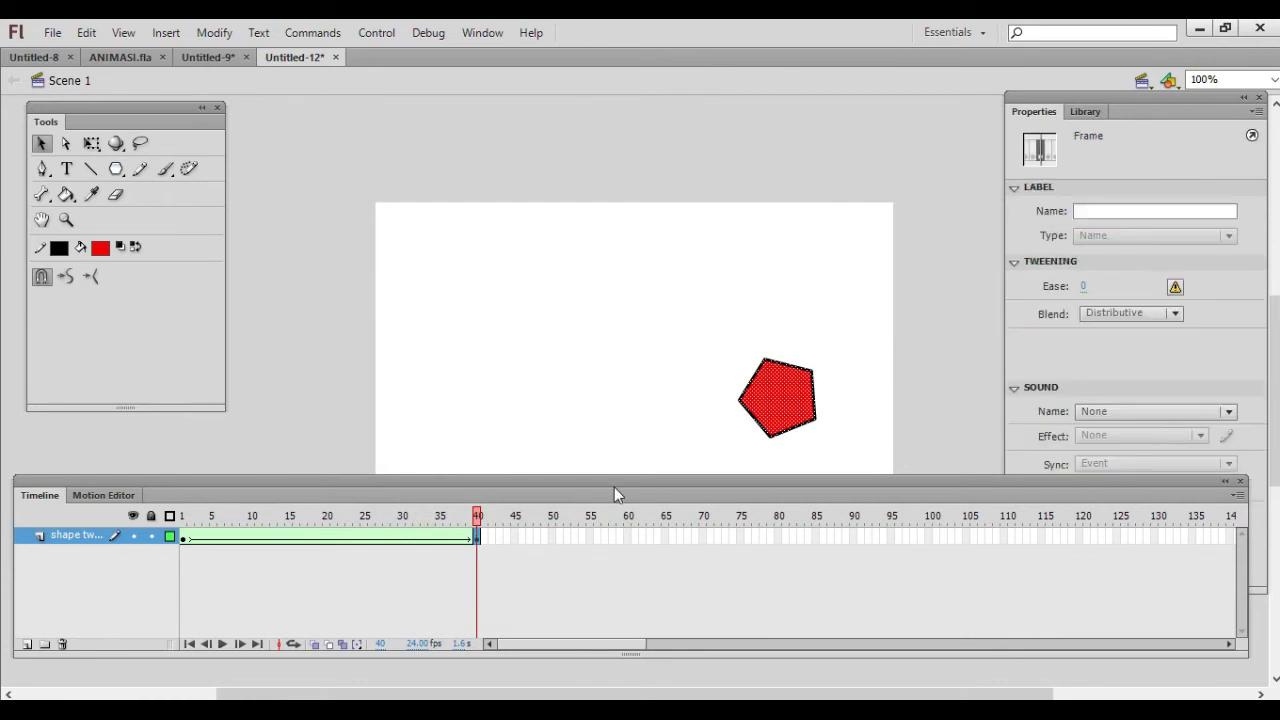
{"action": "left_click", "coordinate": [775, 396]}
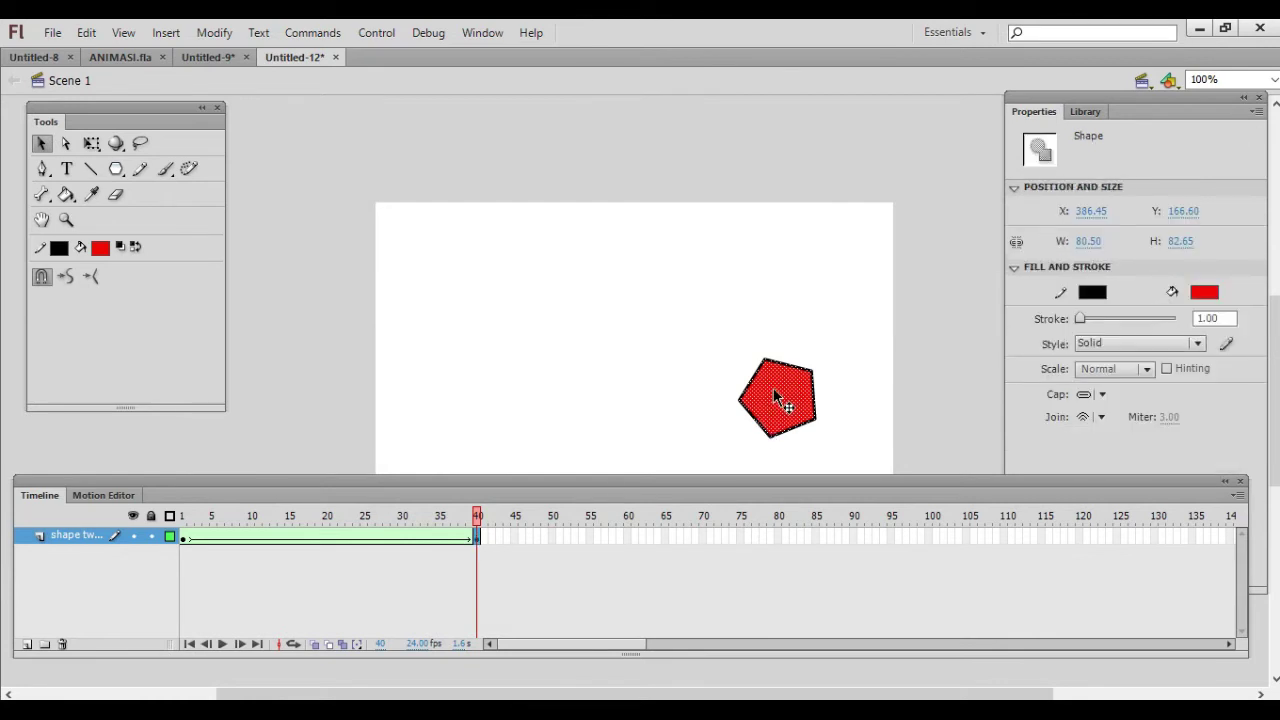
{"action": "key", "text": "Delete"}
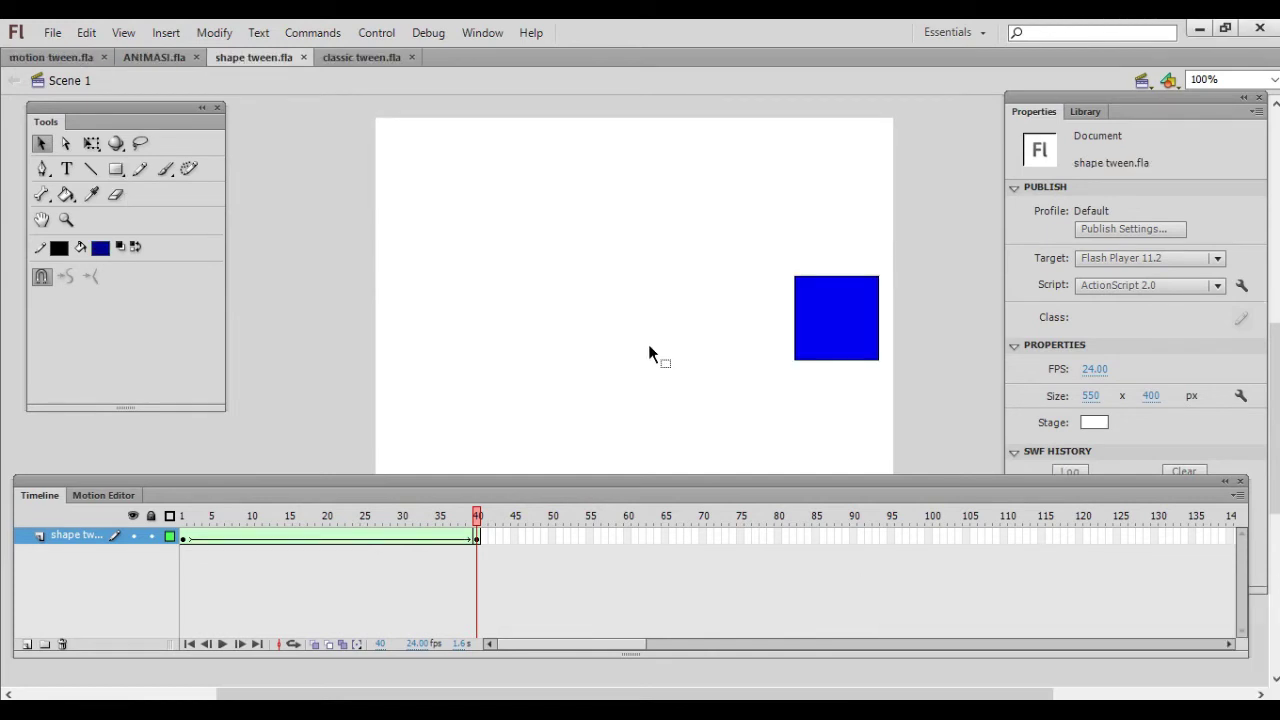
Step: Test the movie to preview the pentagon changing into the blue square, then close the preview
{"action": "key", "text": "ctrl+Return"}
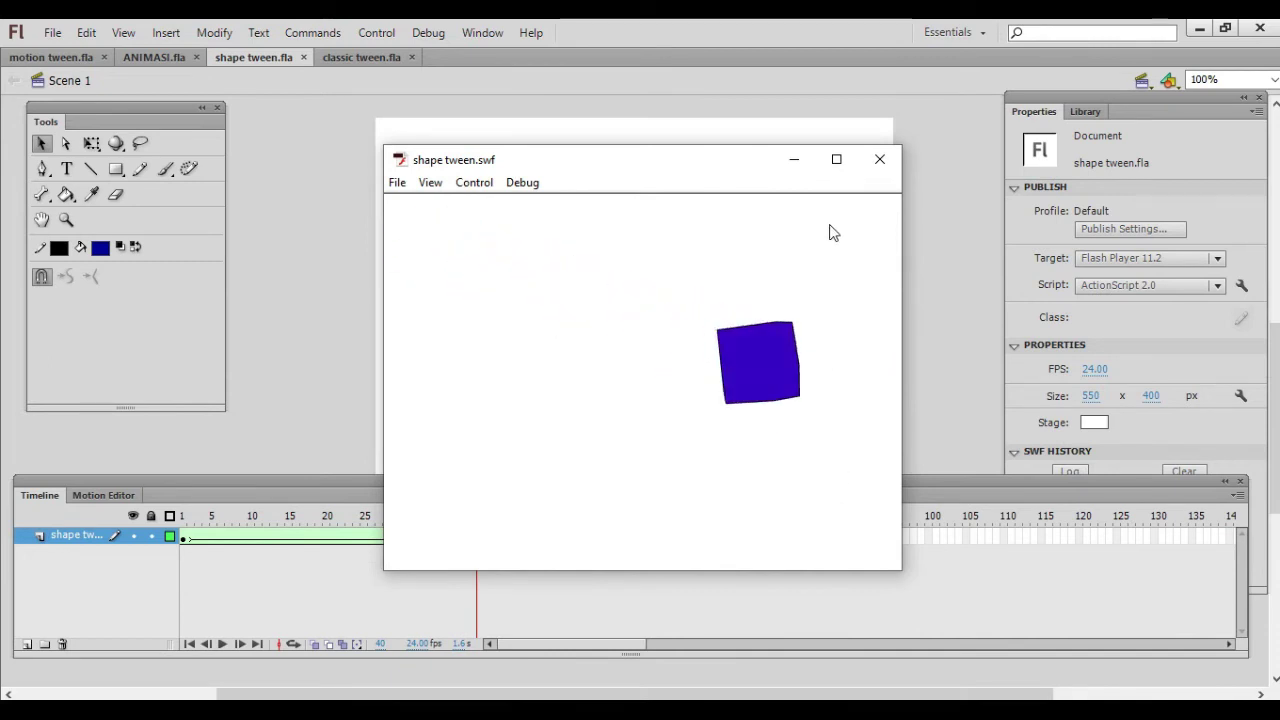
{"action": "left_click", "coordinate": [879, 166]}
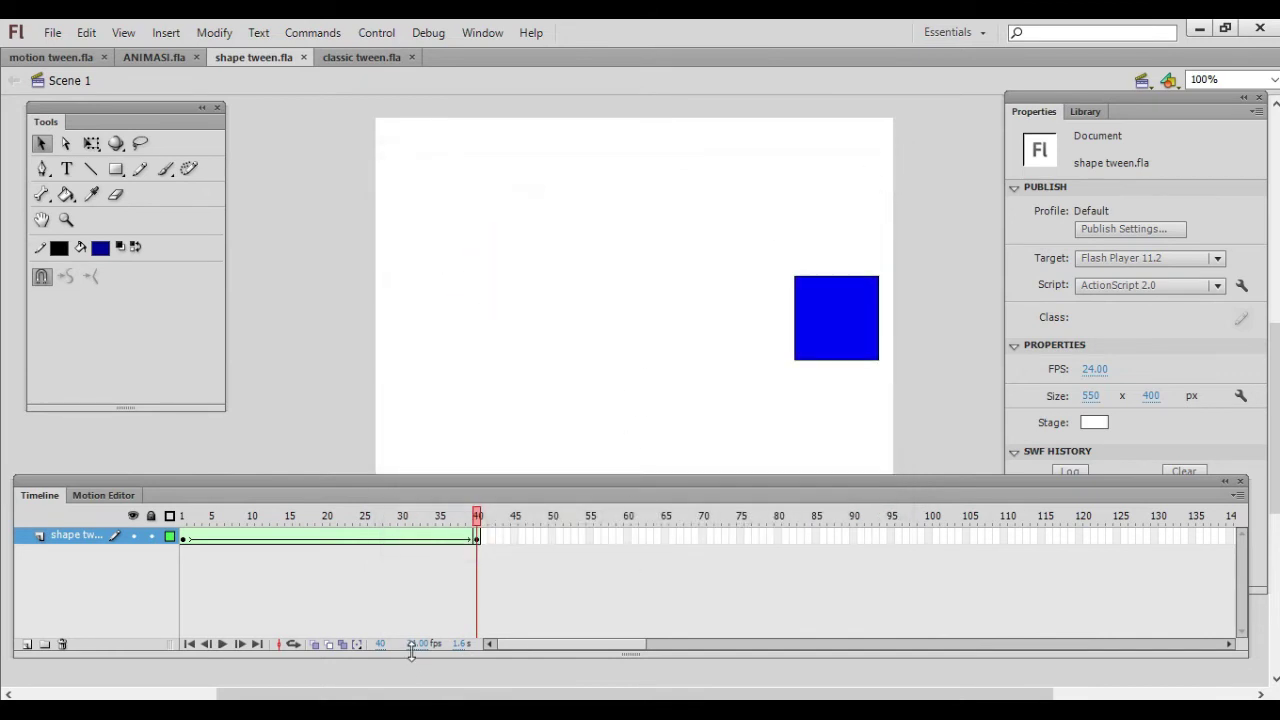
Step: Lower the shape tween's frame rate to 6 fps and test the movie
{"action": "left_click_drag", "start_coordinate": [414, 645], "coordinate": [397, 645]}
{"action": "left_click_drag", "start_coordinate": [396, 648], "coordinate": [396, 648]}
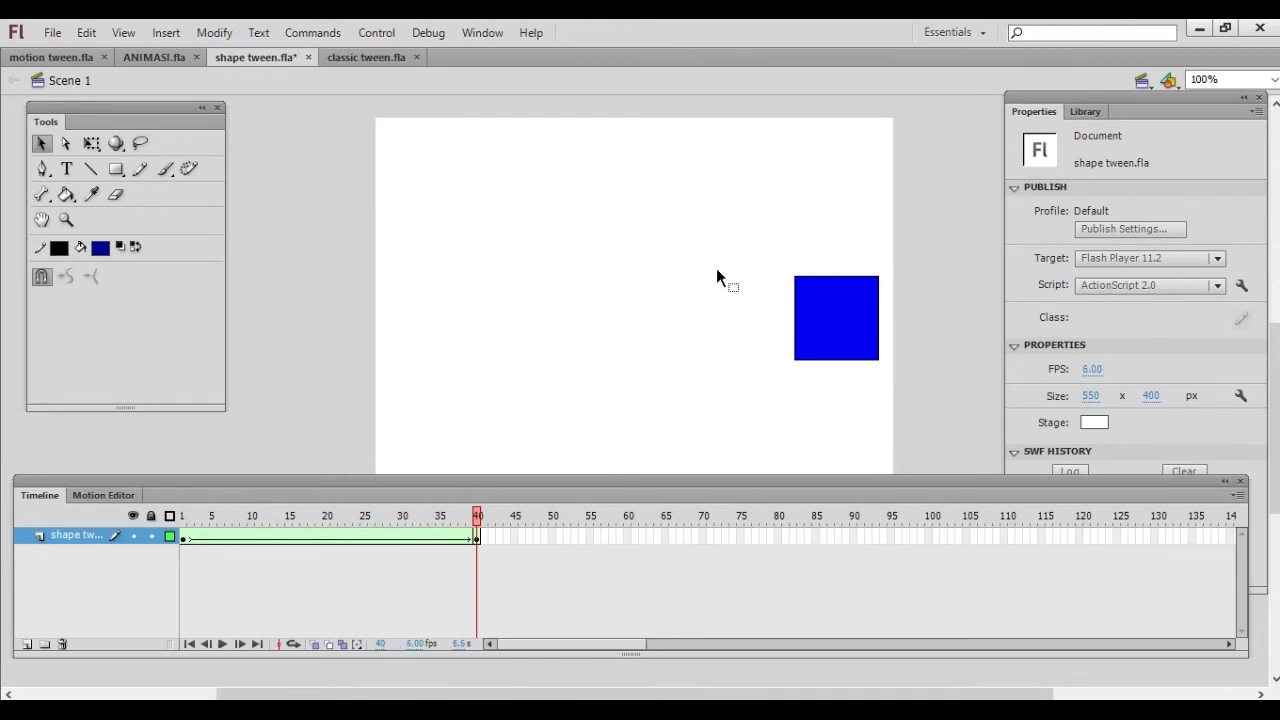
{"action": "key", "text": "ctrl+Return"}
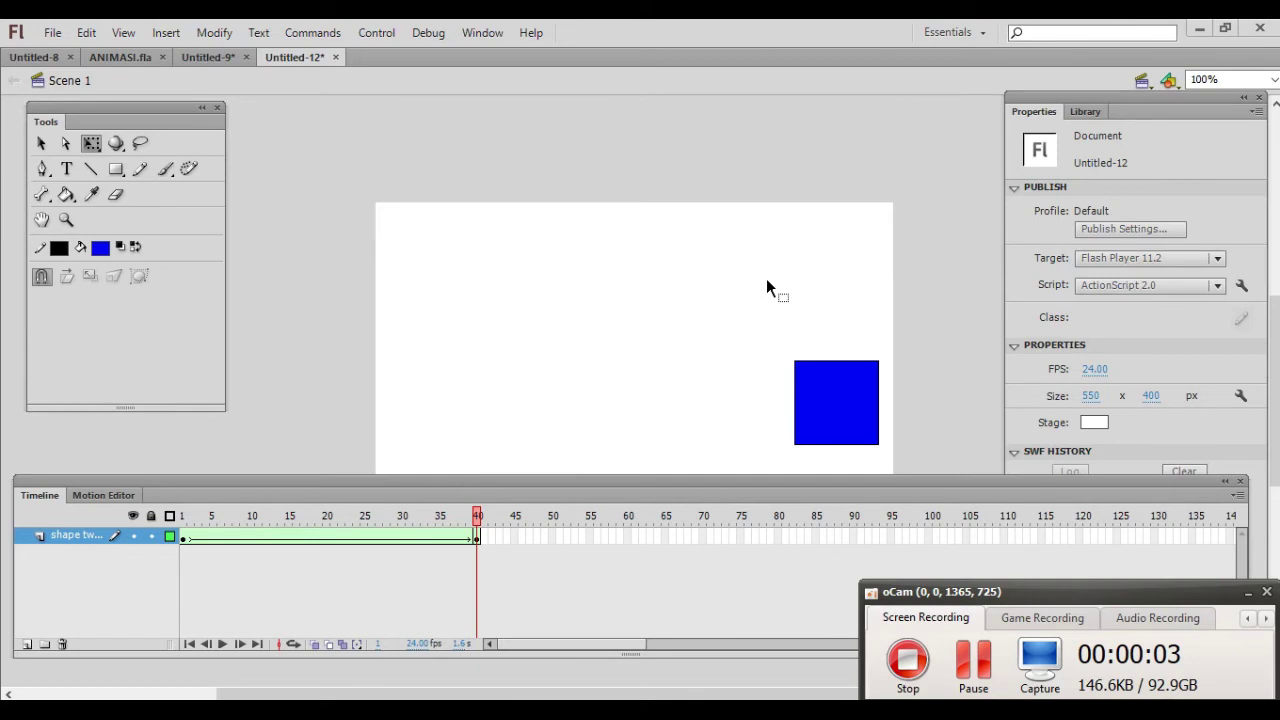
Step: Create a new ActionScript 2.0 document
{"action": "left_click", "coordinate": [53, 34]}
{"action": "left_click", "coordinate": [57, 49]}
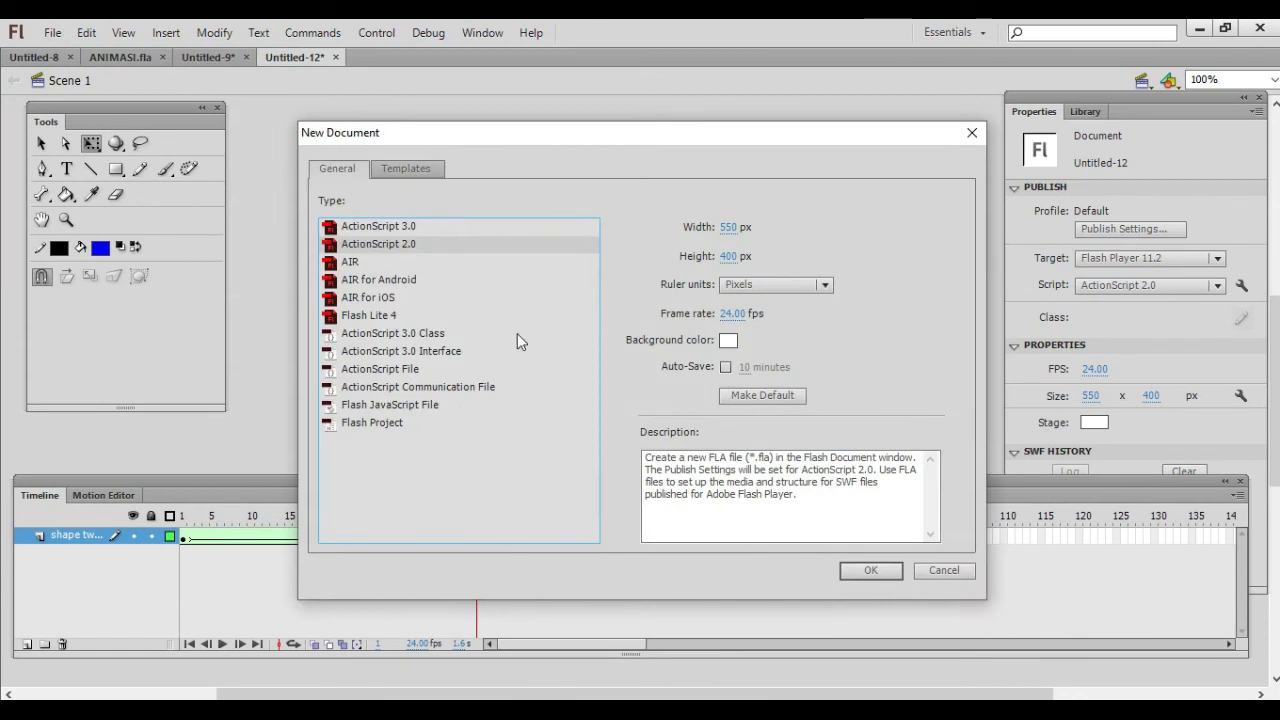
{"action": "left_click", "coordinate": [869, 571]}
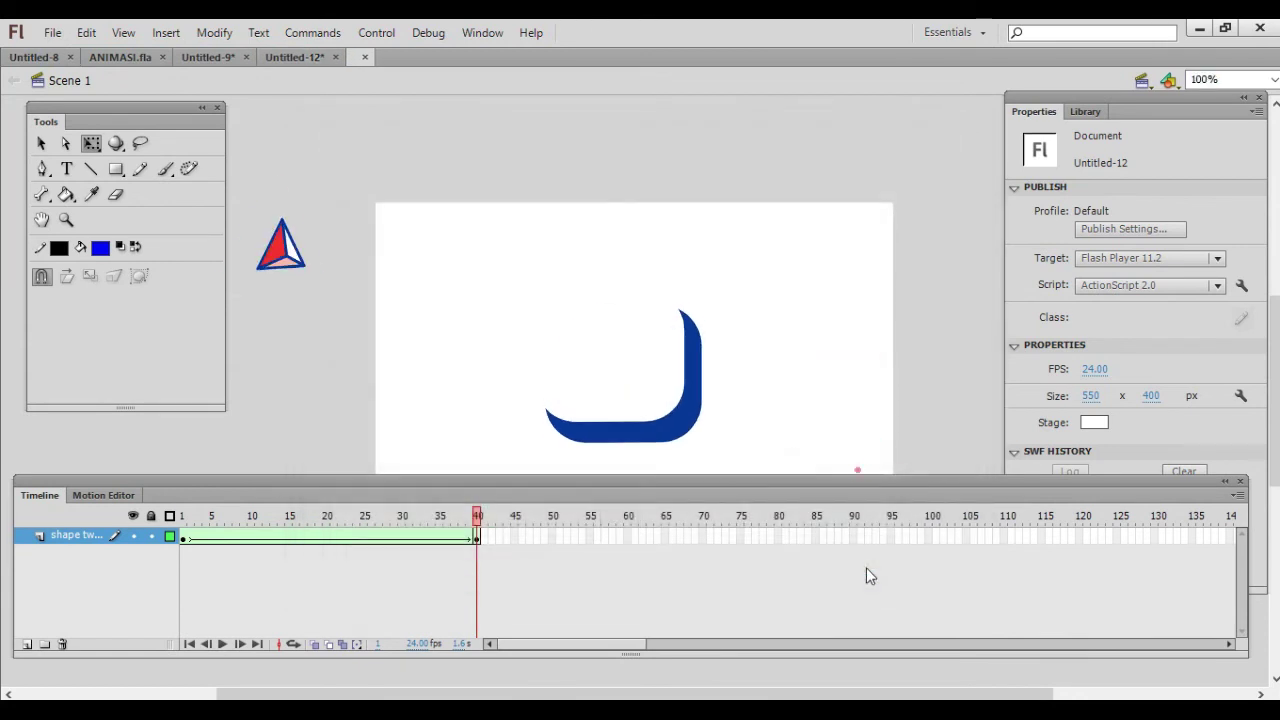
Step: Rename the new document's only layer as "classic tween"
{"action": "double_click", "coordinate": [66, 536]}
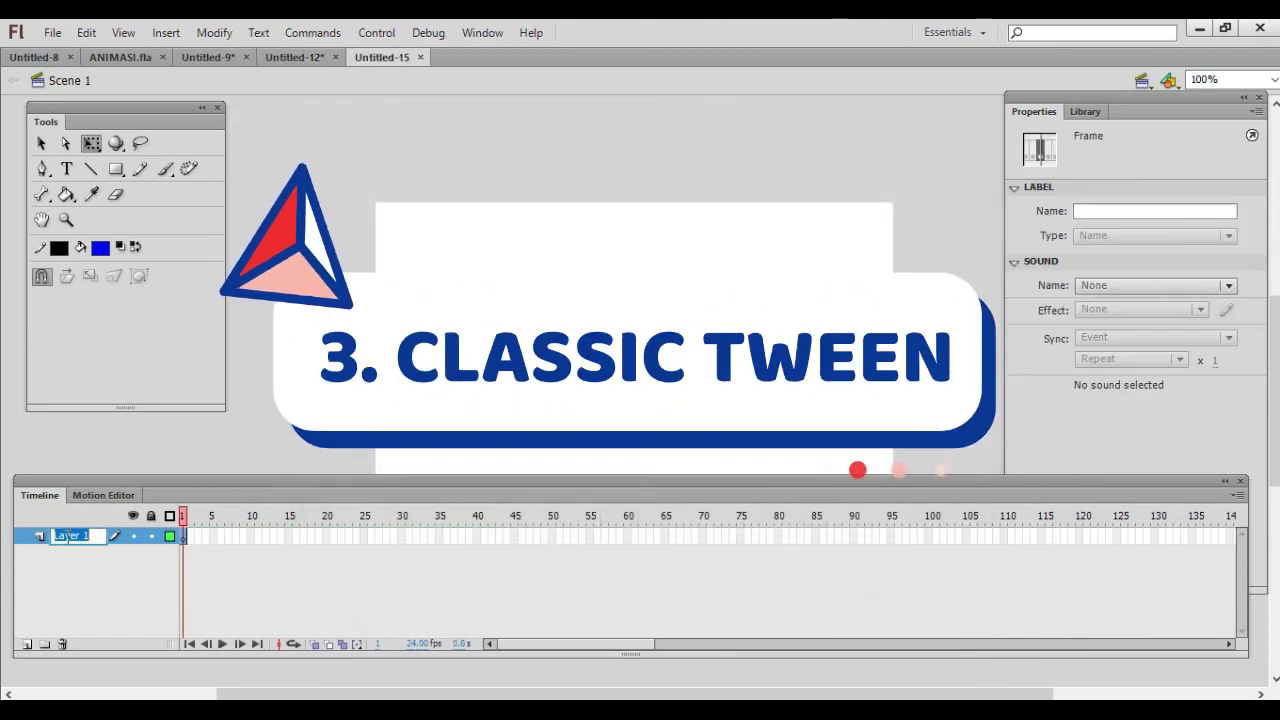
{"action": "type", "text": "cl"}
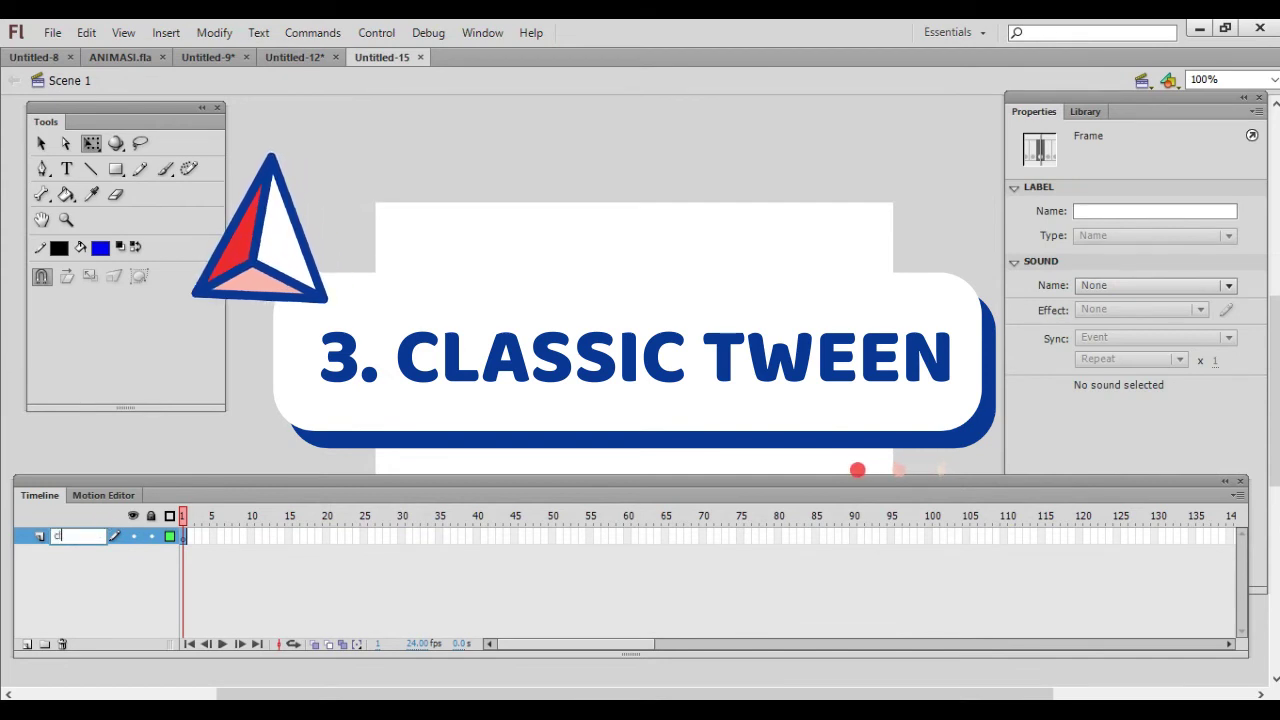
{"action": "type", "text": "assic "}
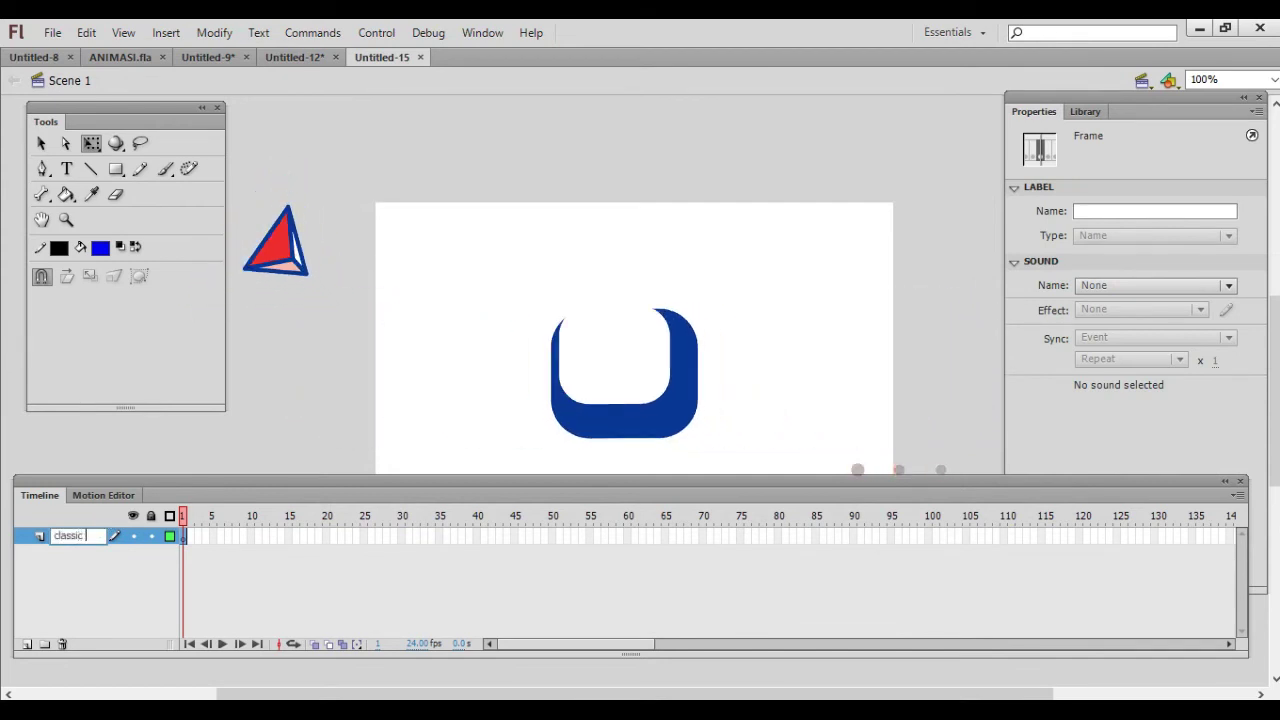
{"action": "type", "text": "tween"}
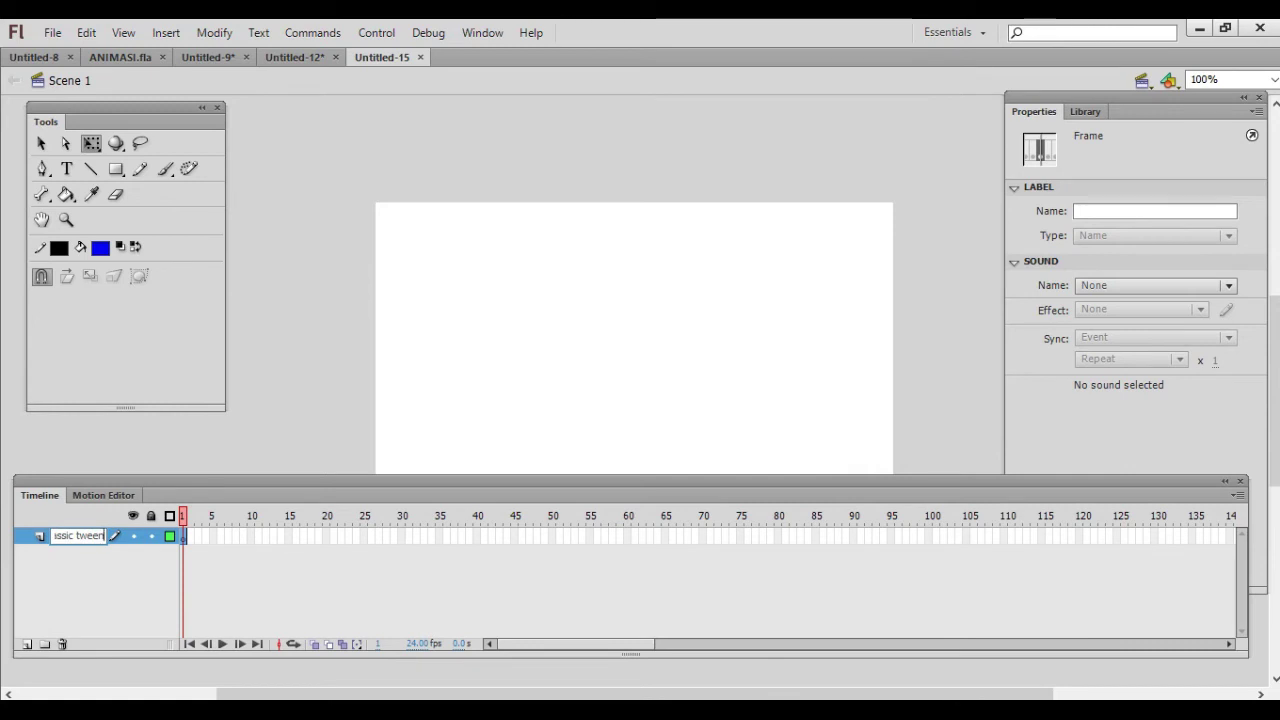
{"action": "left_click", "coordinate": [104, 511]}
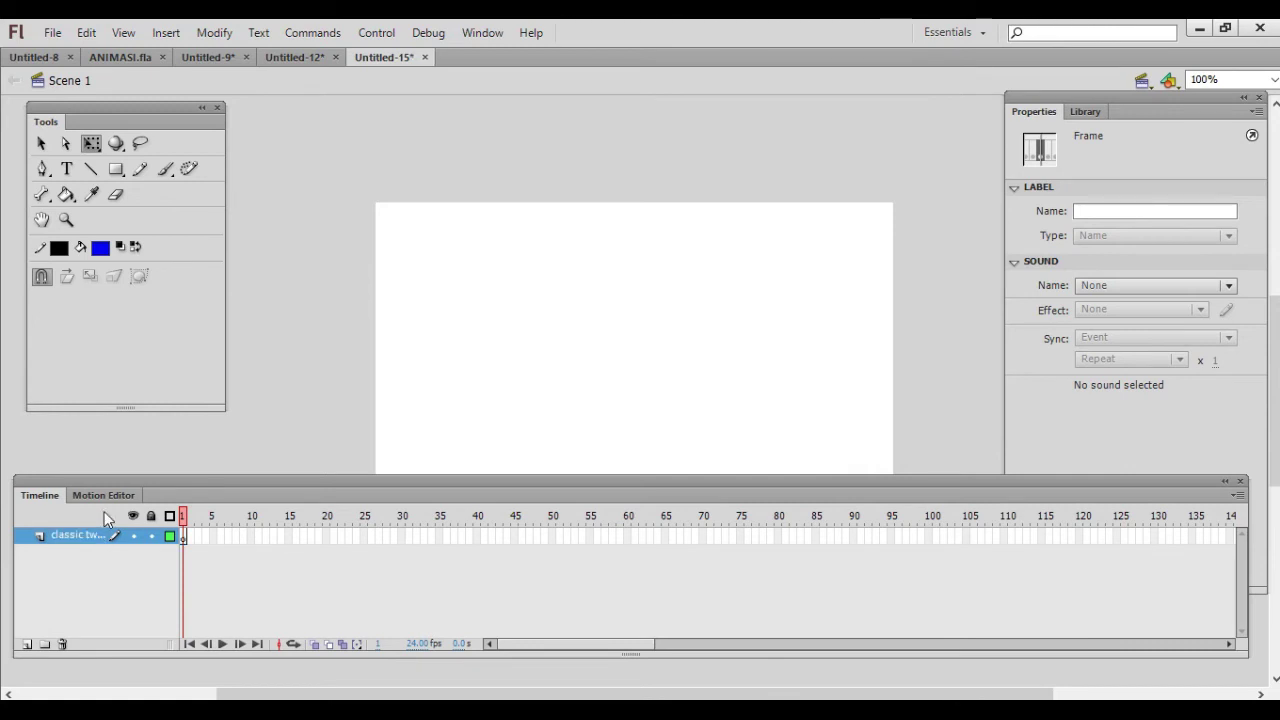
Step: Add a blue letter "A" as text in frame 1 and shrink it to about 28 by 26 px
{"action": "left_click", "coordinate": [184, 539]}
{"action": "left_click", "coordinate": [380, 227]}
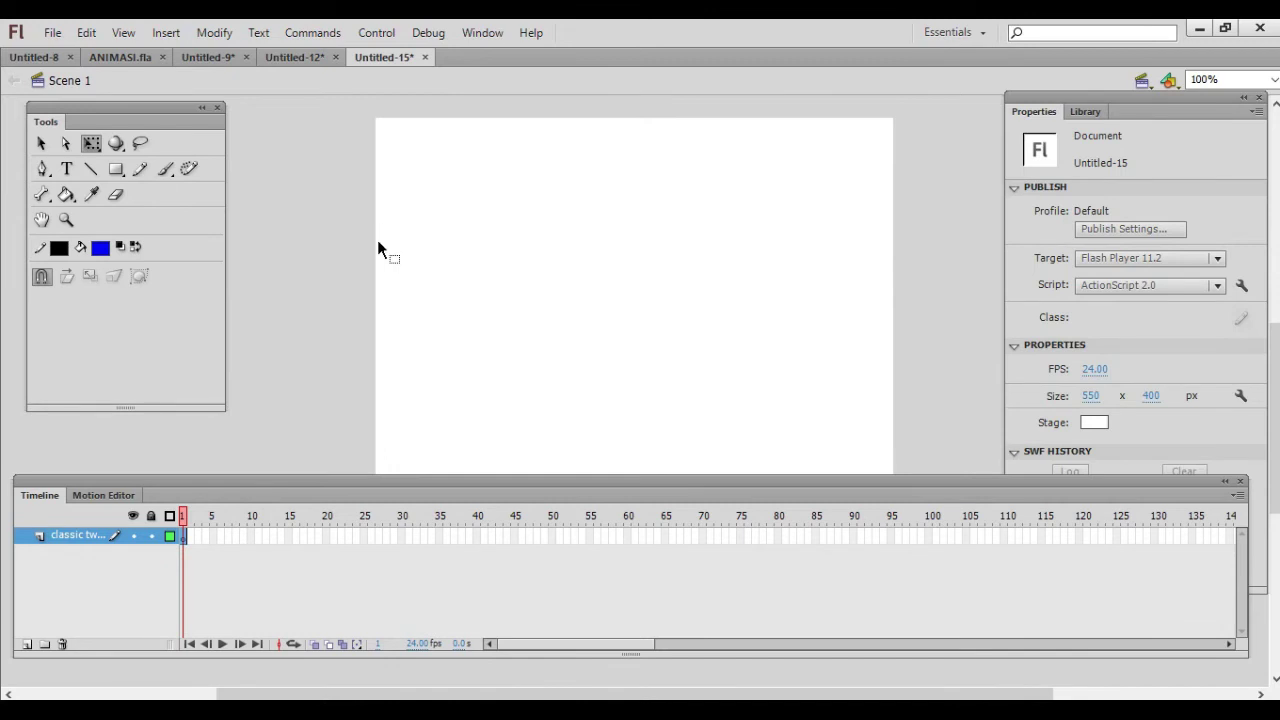
{"action": "key", "text": "t"}
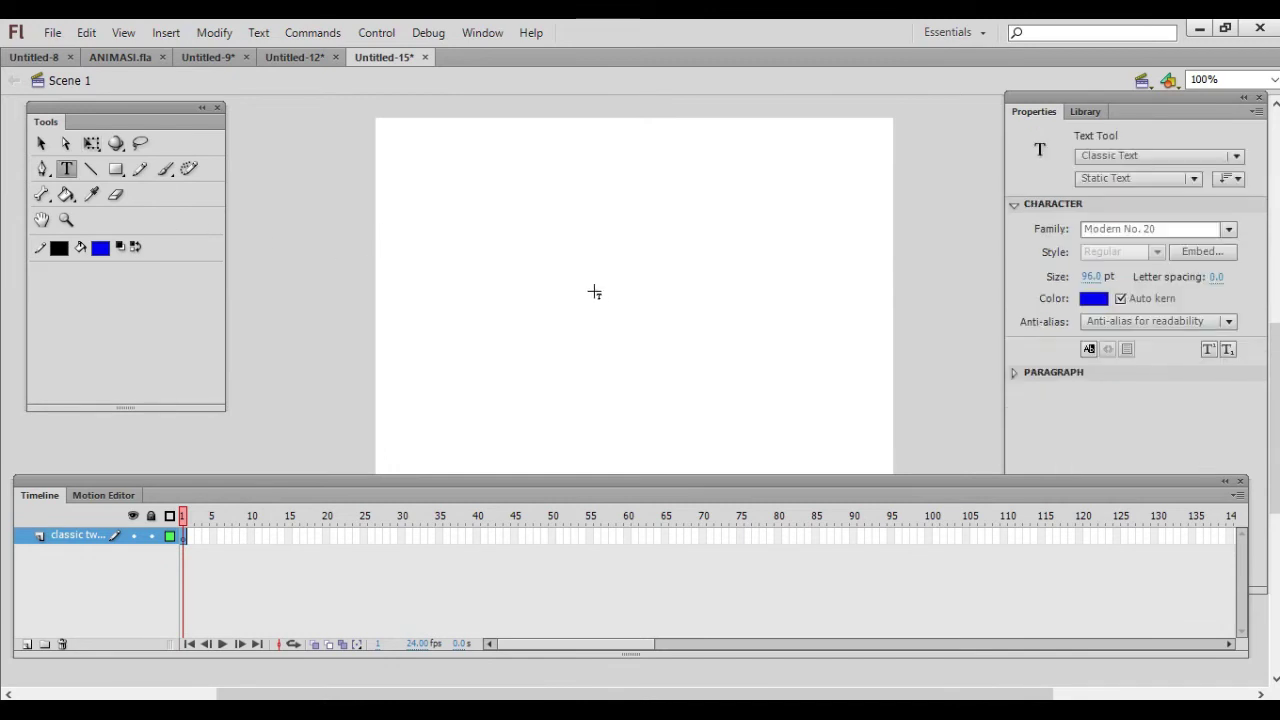
{"action": "left_click", "coordinate": [589, 295]}
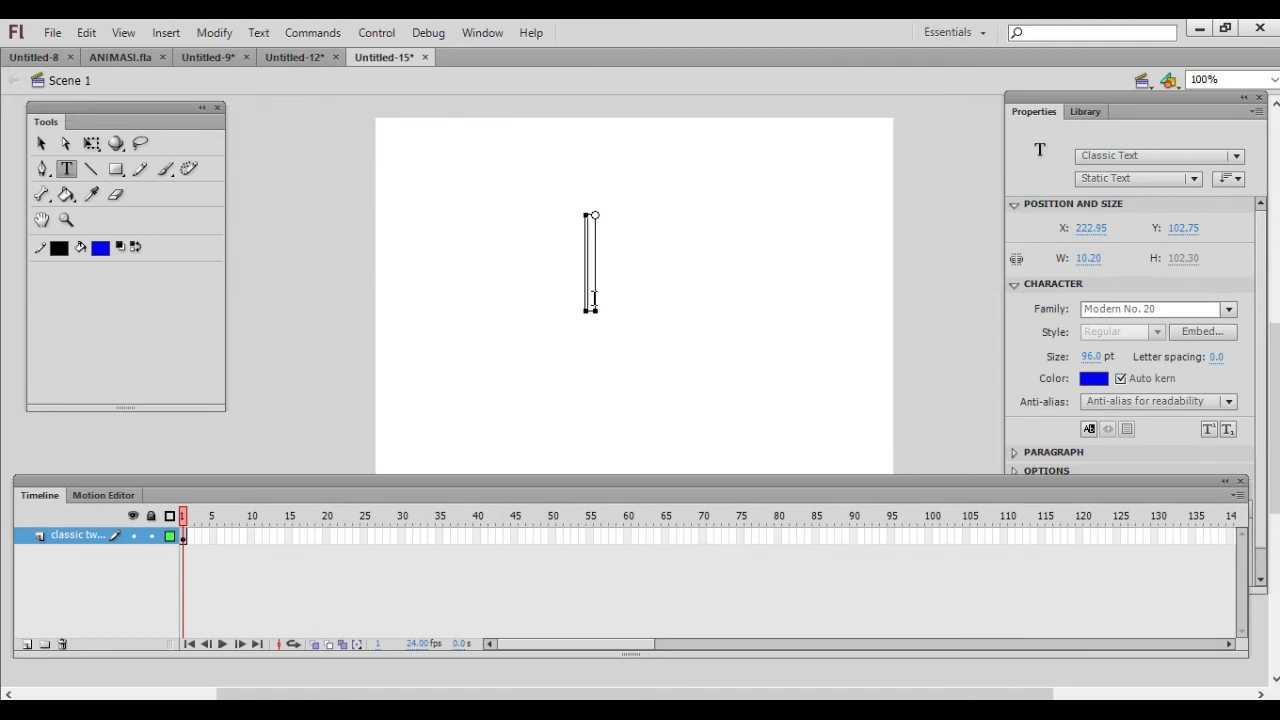
{"action": "type", "text": "A"}
{"action": "left_click", "coordinate": [91, 143]}
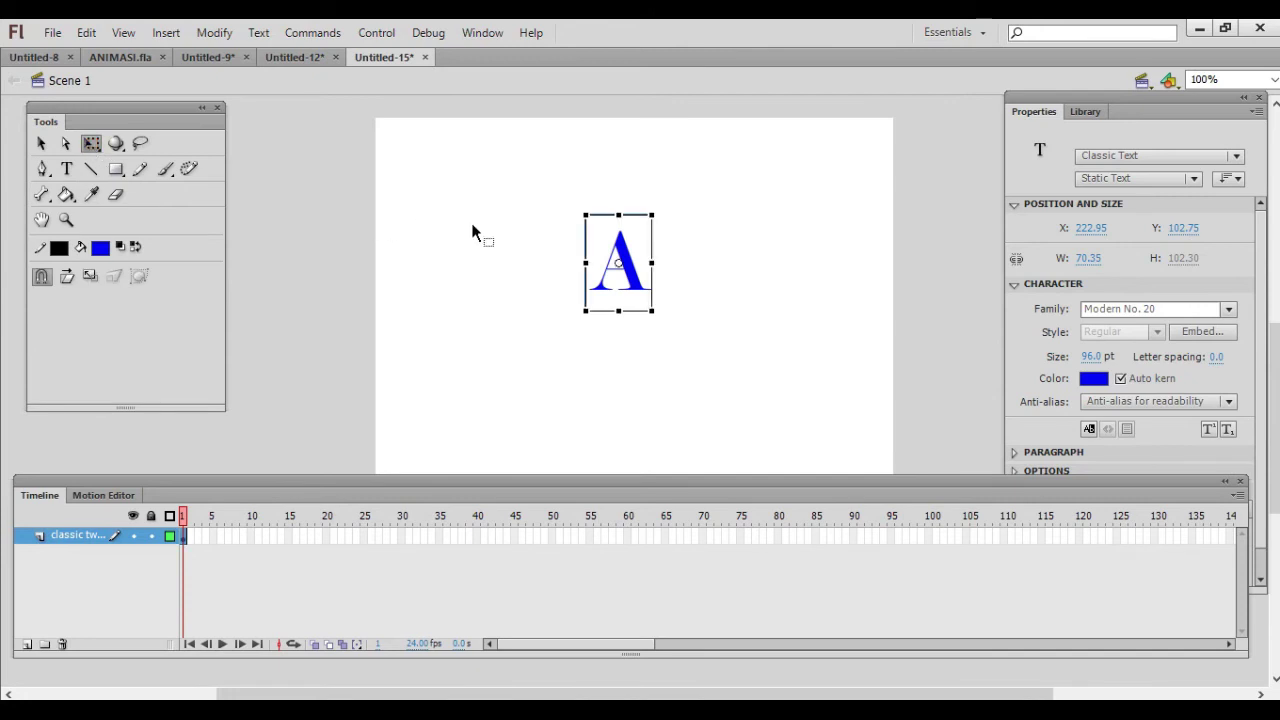
{"action": "left_click_drag", "start_coordinate": [651, 213], "coordinate": [632, 247]}
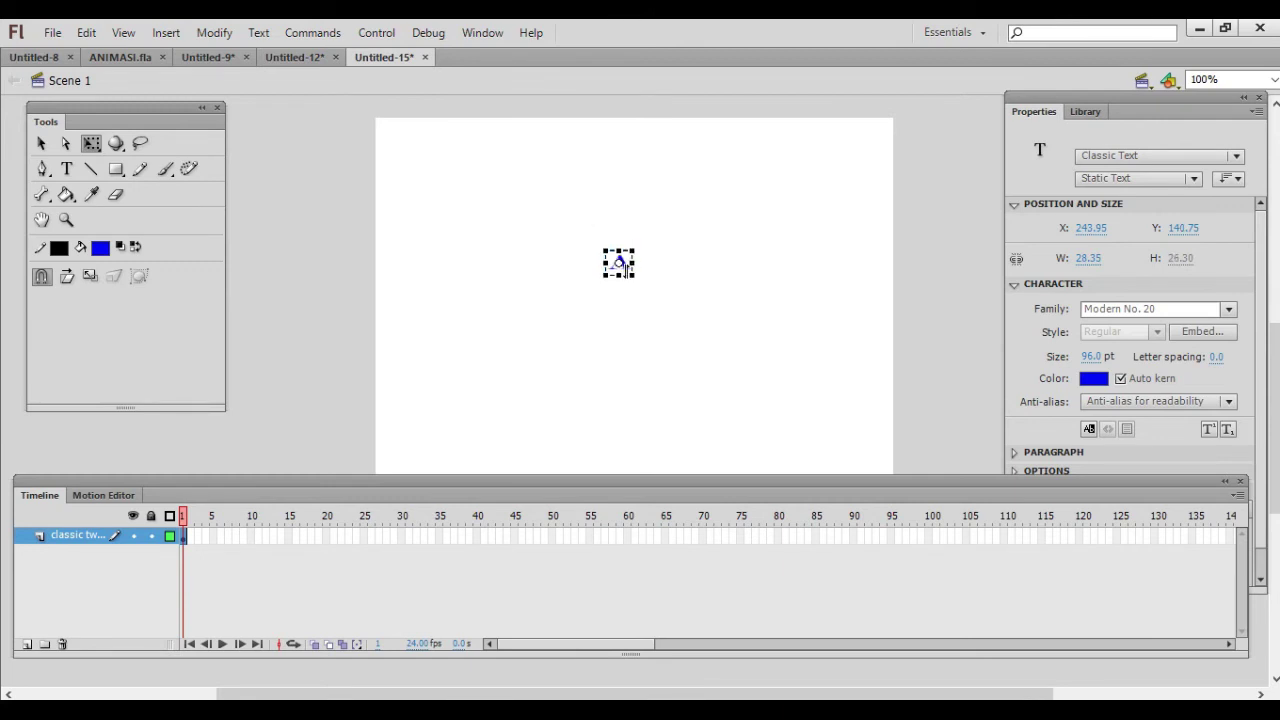
Step: Create a classic tween on frame 1 of the layer
{"action": "right_click", "coordinate": [184, 544]}
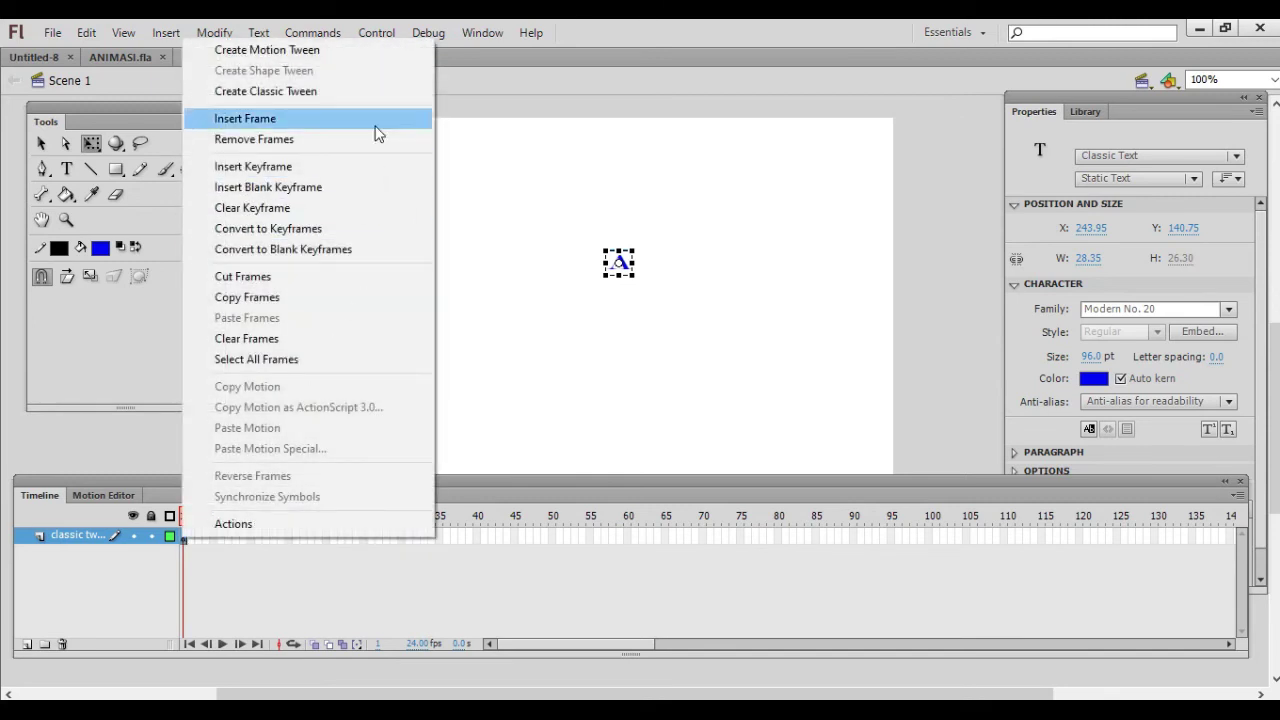
{"action": "left_click", "coordinate": [331, 93]}
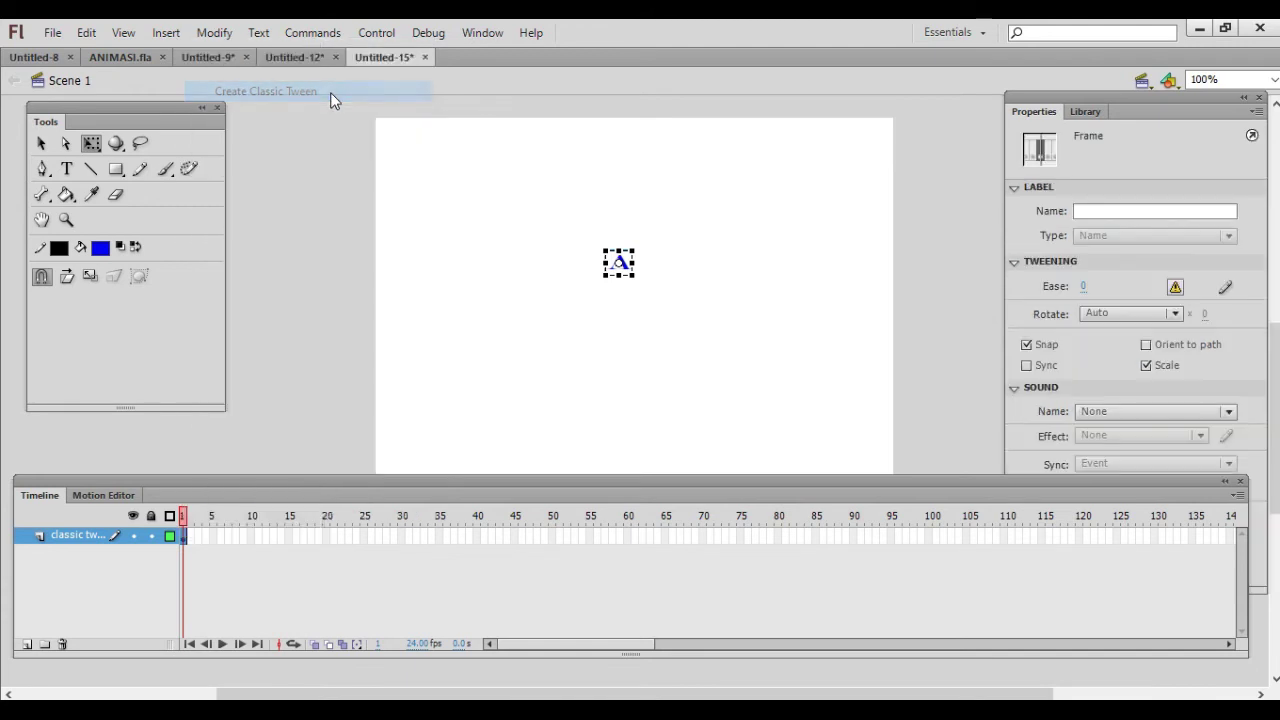
Step: Insert a keyframe at frame 50 and enlarge the letter A there to about 478 by 270 px
{"action": "right_click", "coordinate": [551, 538]}
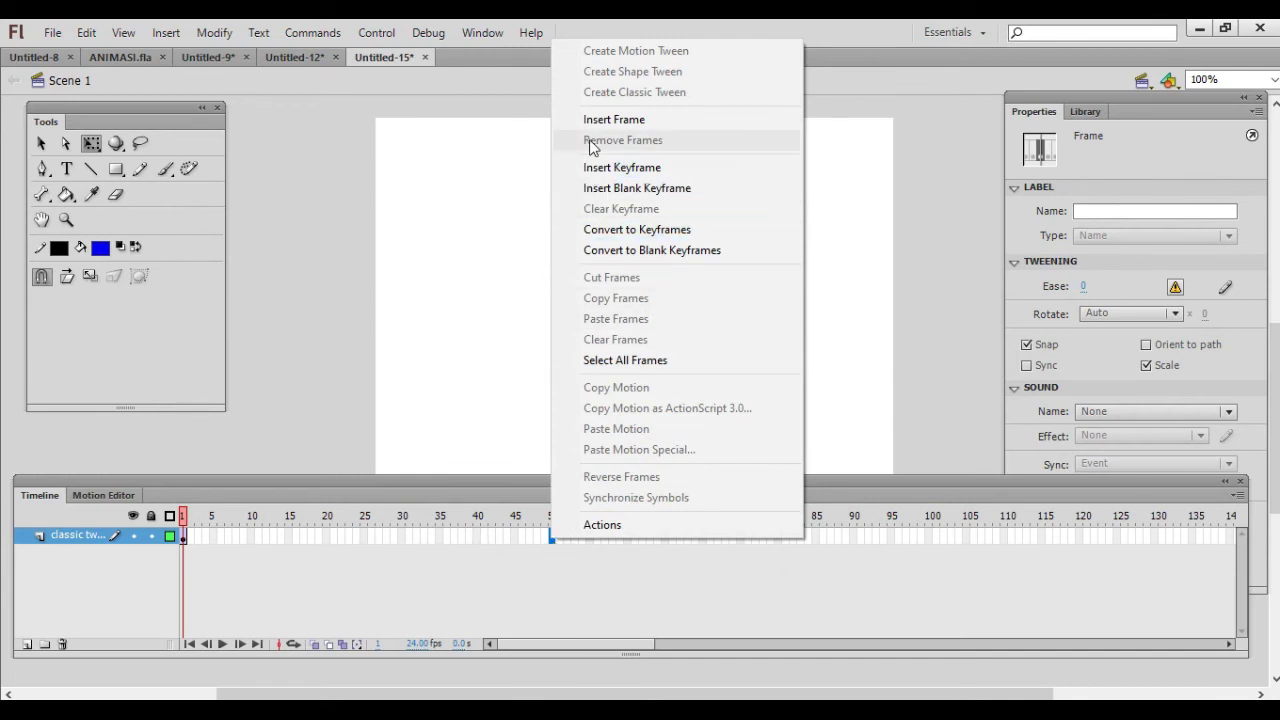
{"action": "left_click", "coordinate": [614, 170]}
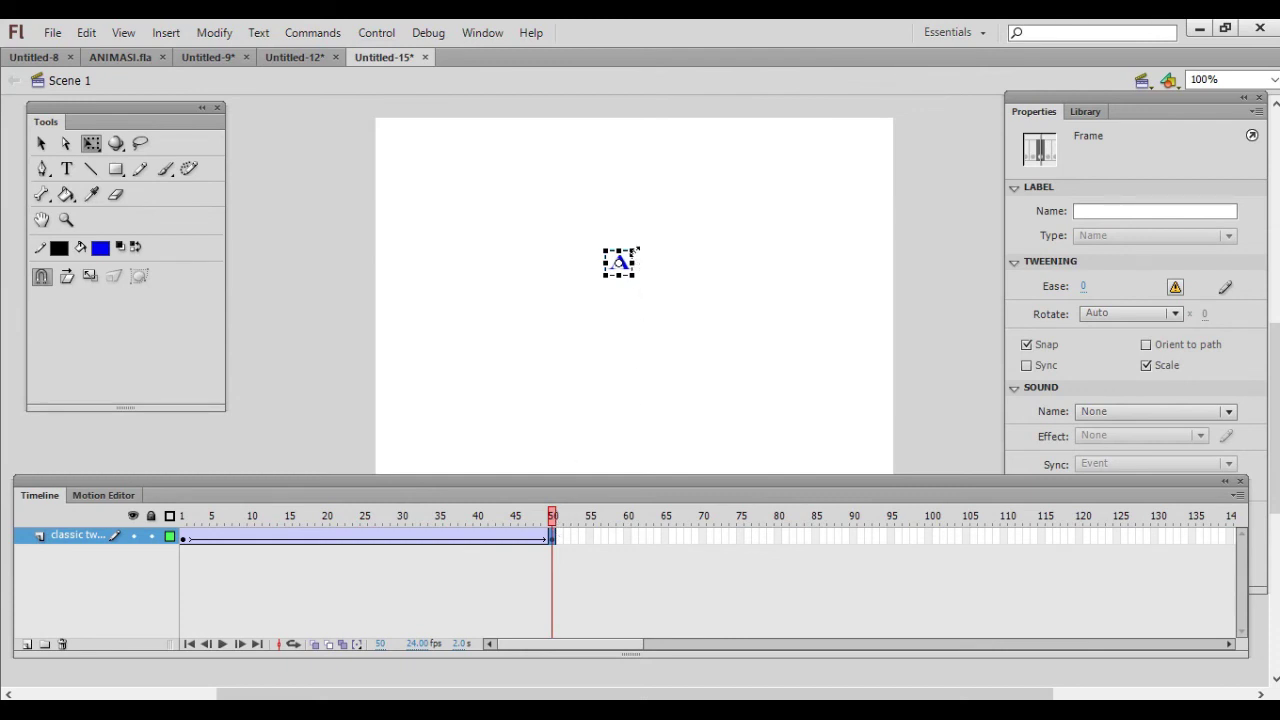
{"action": "left_click_drag", "start_coordinate": [634, 245], "coordinate": [846, 131]}
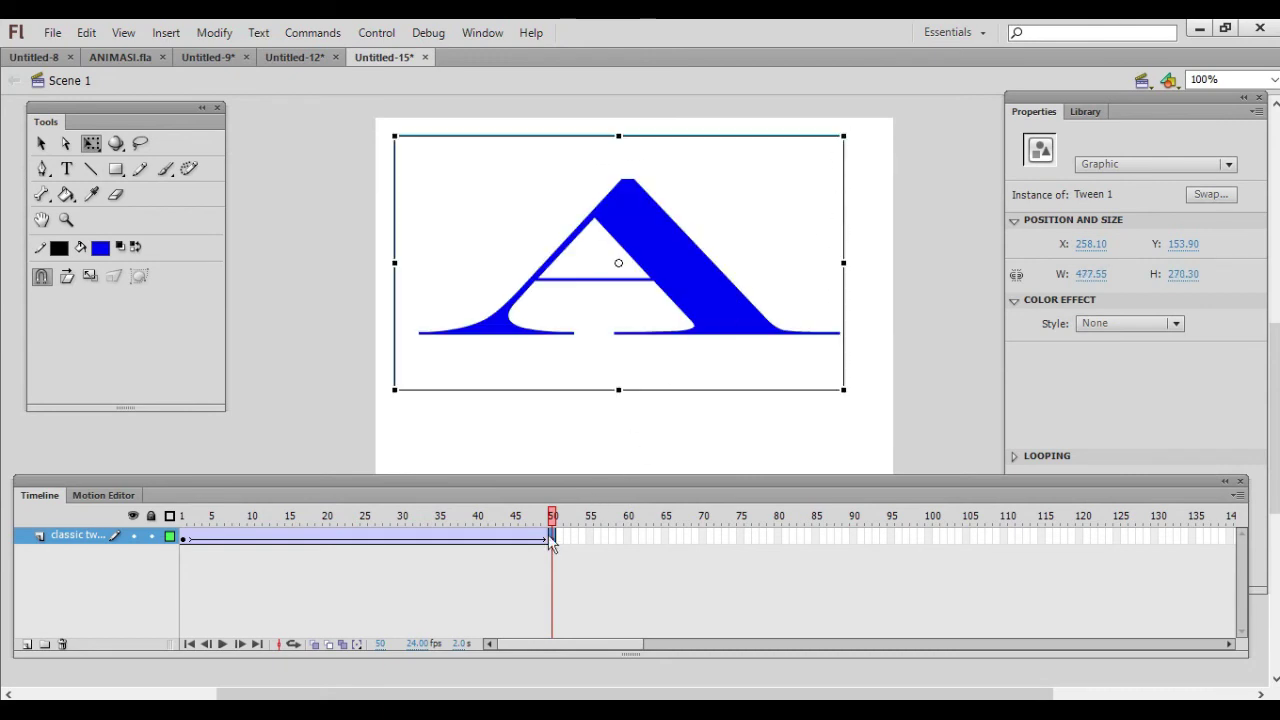
Step: Compare the letter A in frames 1 and 50, then test the movie and close the preview
{"action": "left_click", "coordinate": [184, 537]}
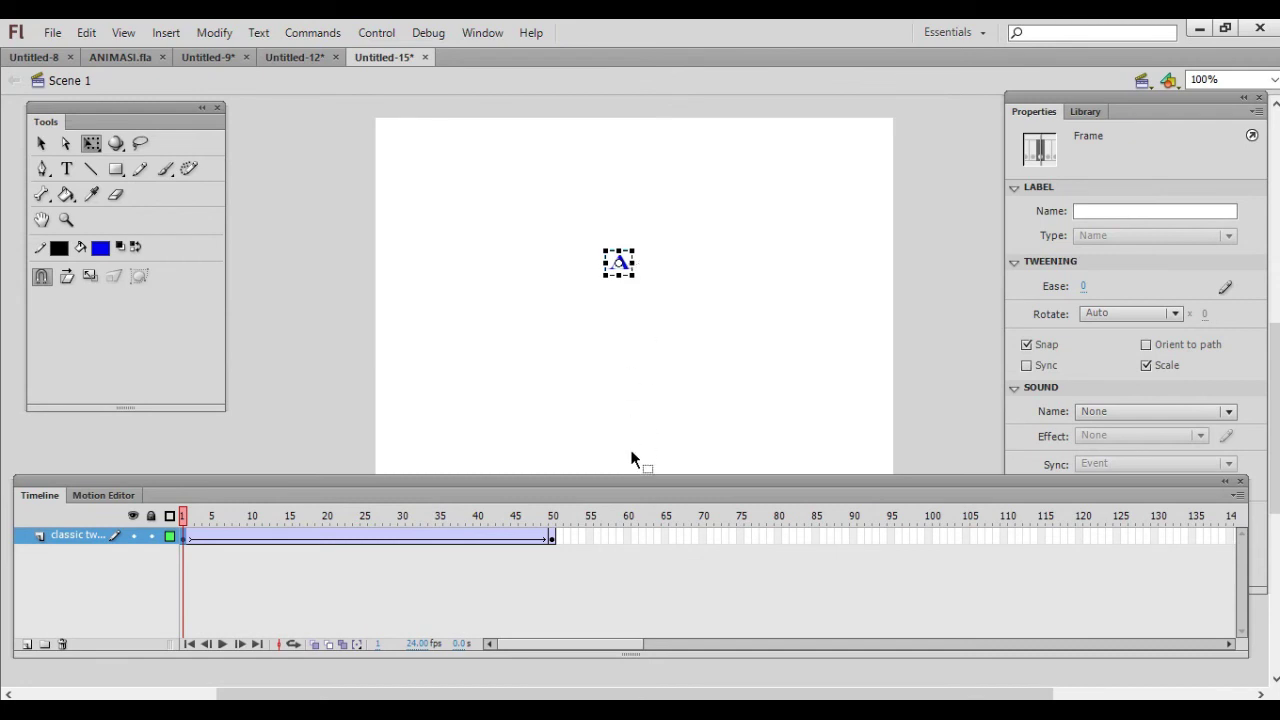
{"action": "left_click", "coordinate": [553, 538]}
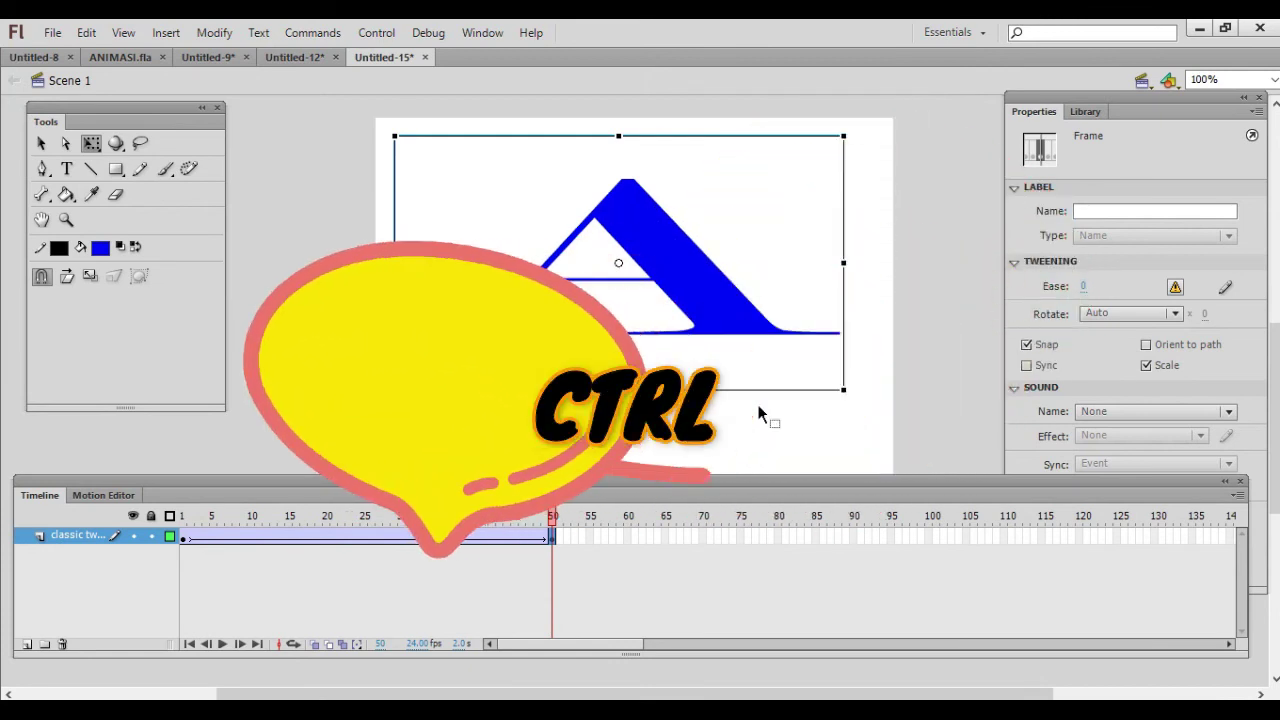
{"action": "key", "text": "ctrl+Return"}
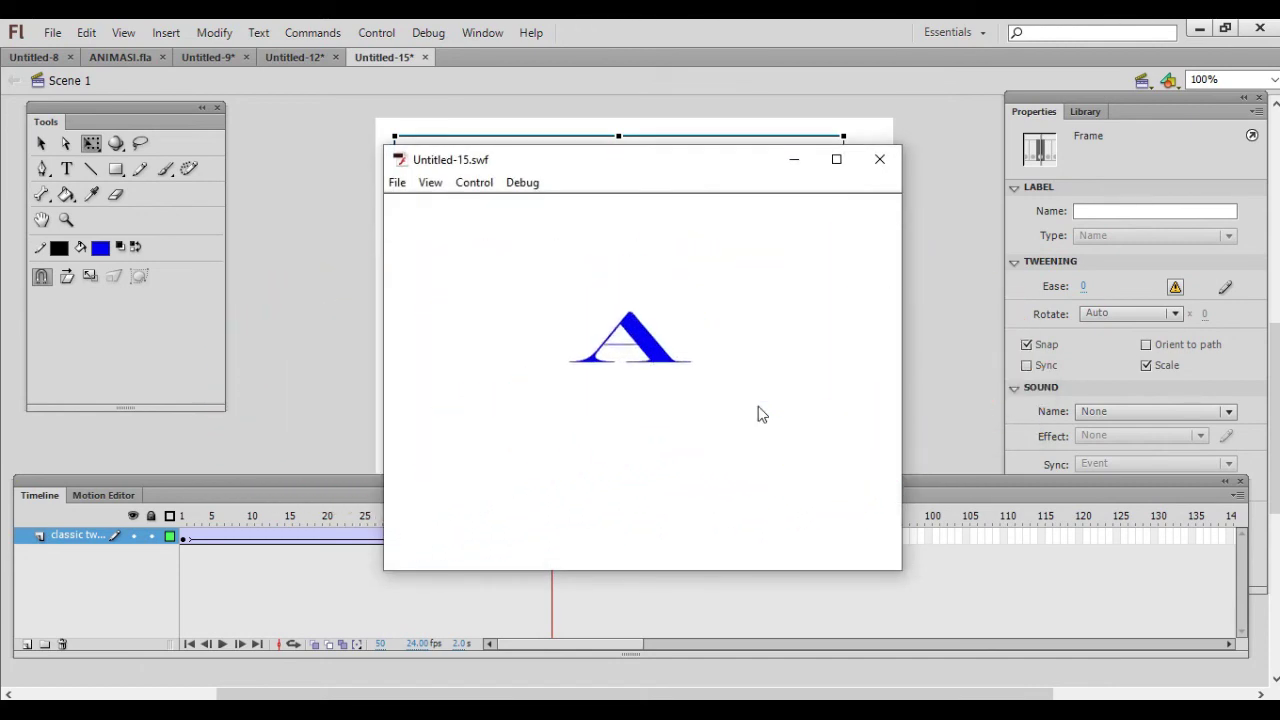
{"action": "left_click", "coordinate": [879, 159]}
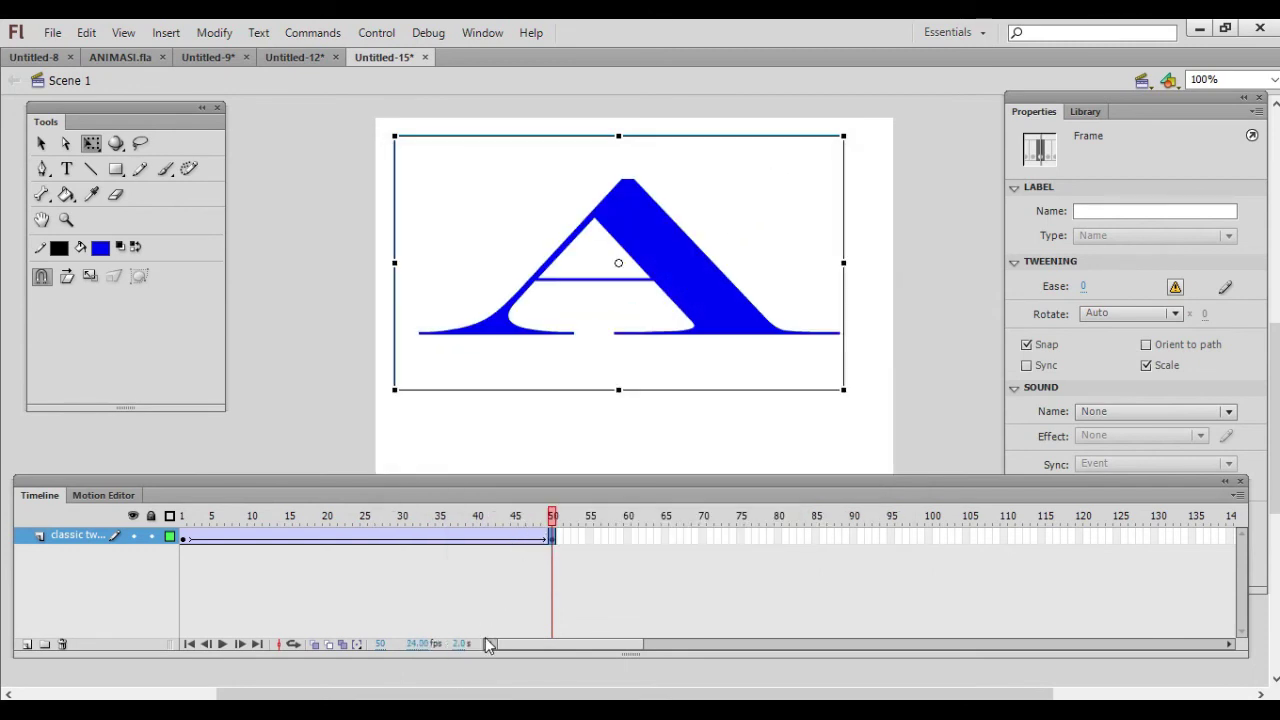
Step: Set the classic tween's frame rate to 9 fps, then test the movie again and close the preview
{"action": "left_click_drag", "start_coordinate": [429, 645], "coordinate": [389, 644]}
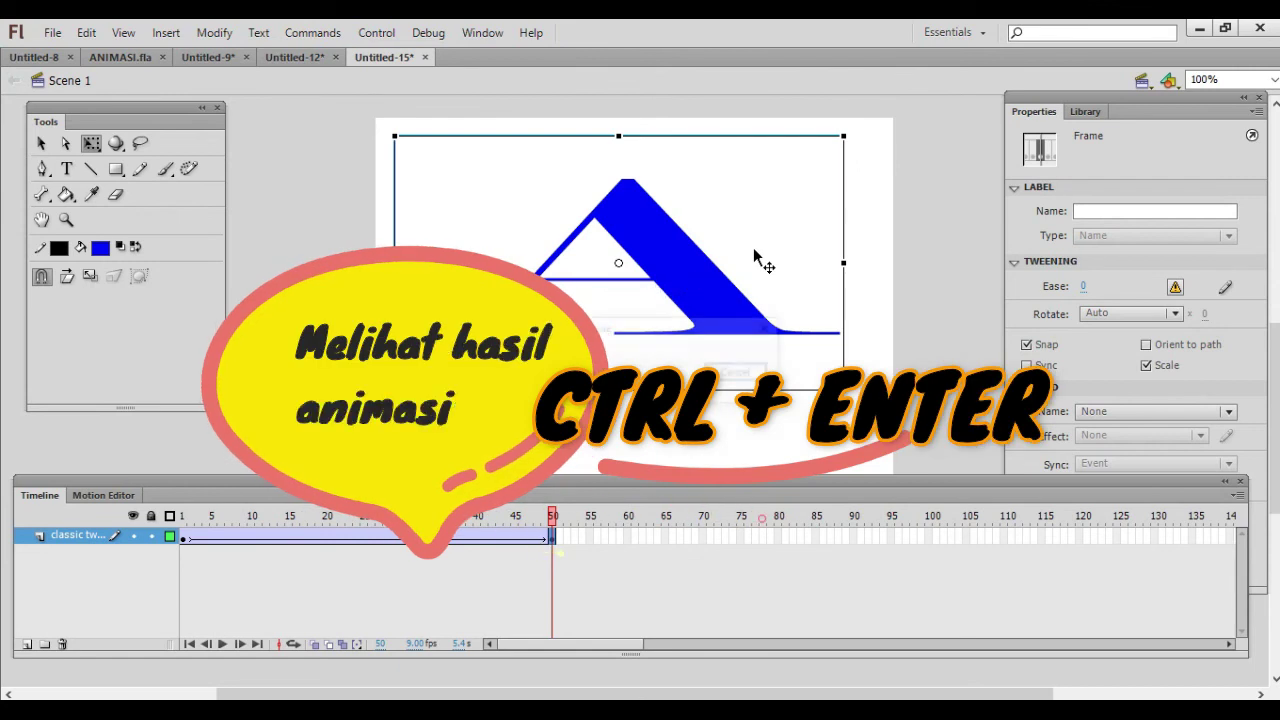
{"action": "key", "text": "ctrl+Return"}
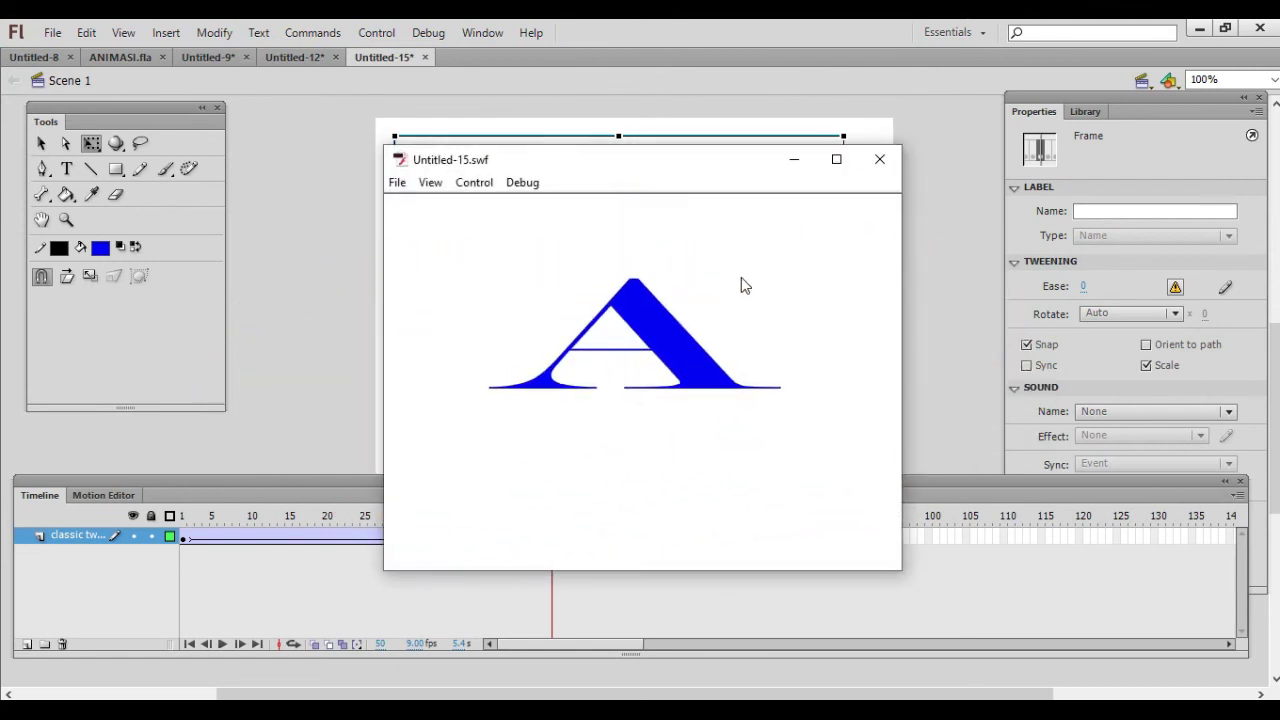
{"action": "left_click", "coordinate": [881, 162]}
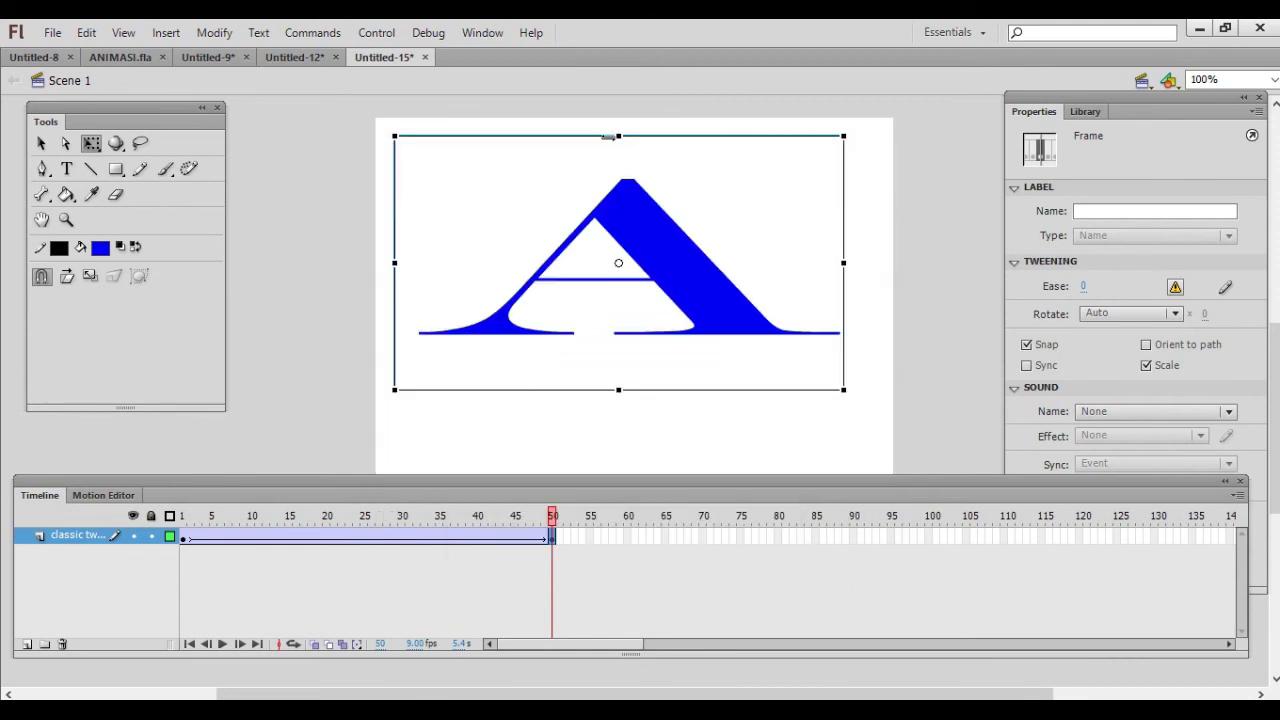
Step: Review the open motion tween and shape tween documents, then return to the classic tween document
{"action": "left_click", "coordinate": [307, 60]}
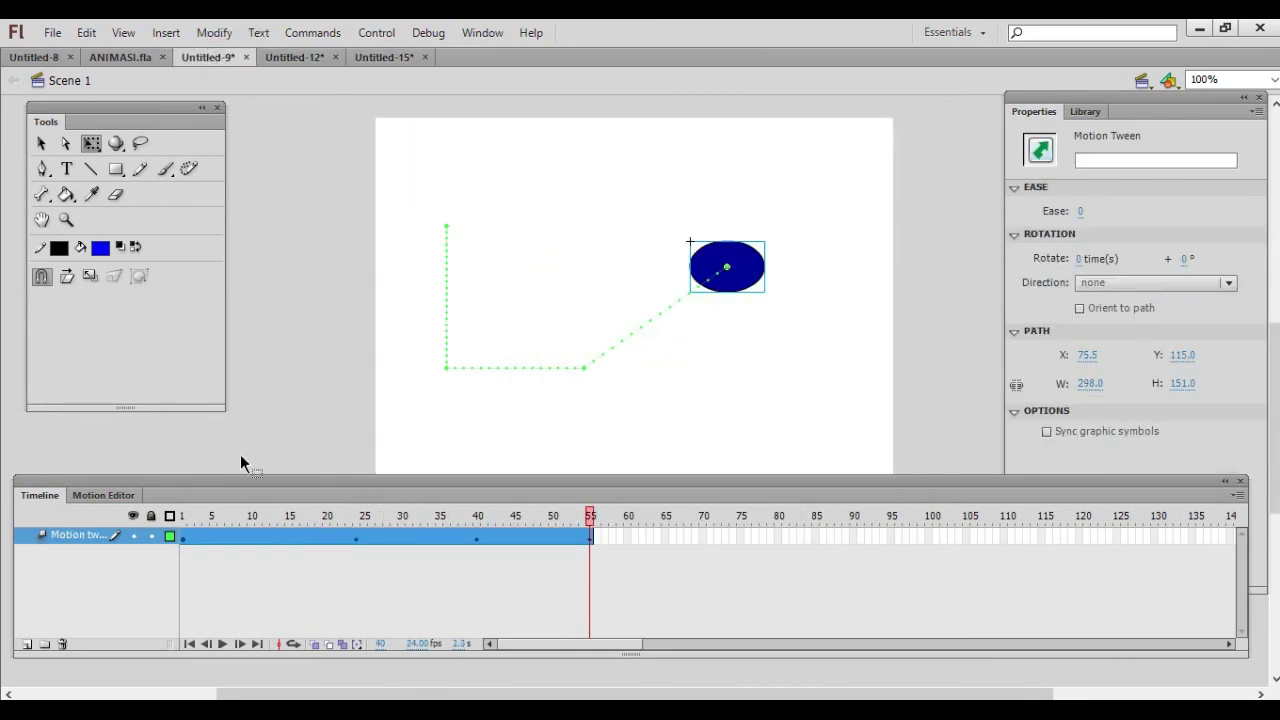
{"action": "left_click", "coordinate": [296, 59]}
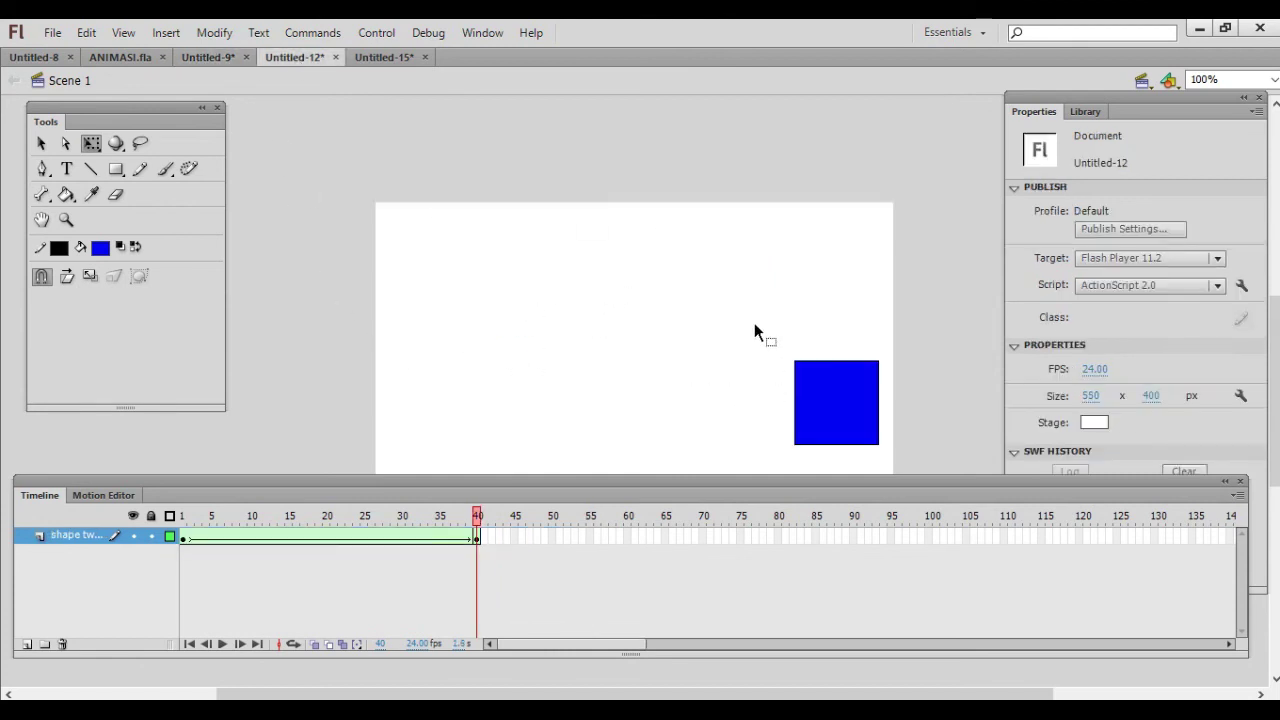
{"action": "left_click", "coordinate": [381, 61]}
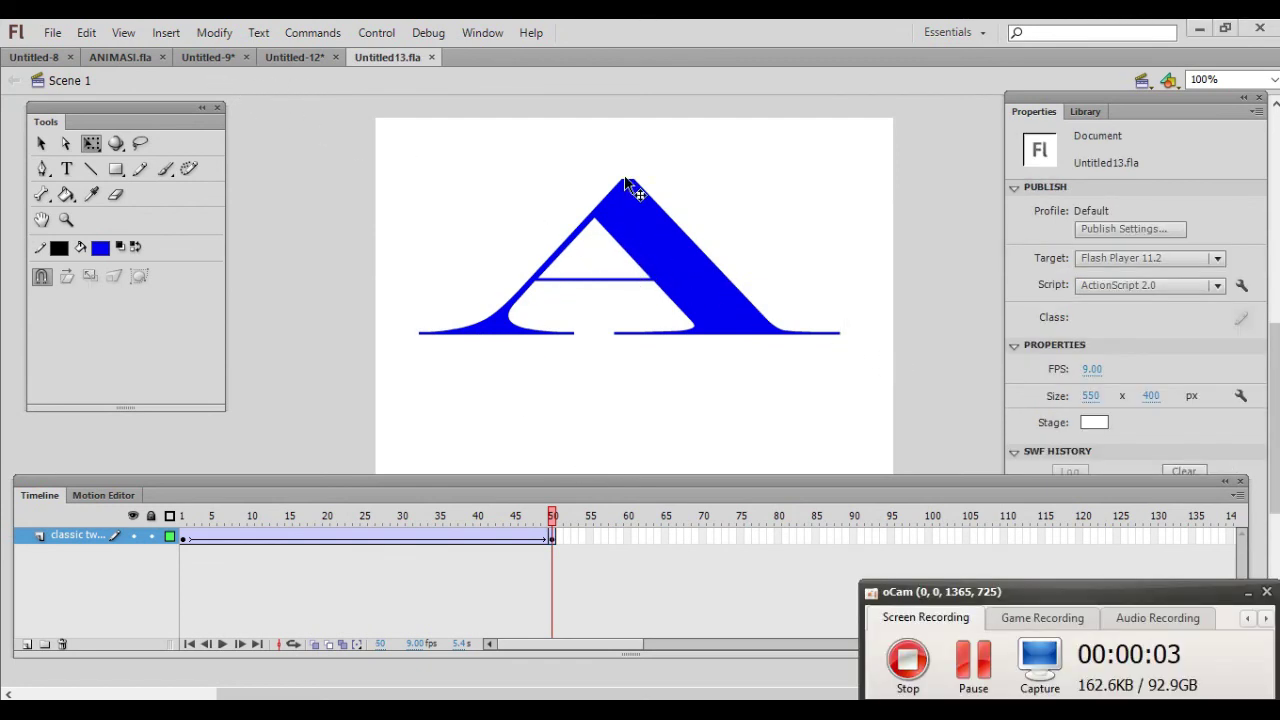
Step: Save a copy of the letter A animation under the file name classic tween.fla
{"action": "left_click", "coordinate": [52, 33]}
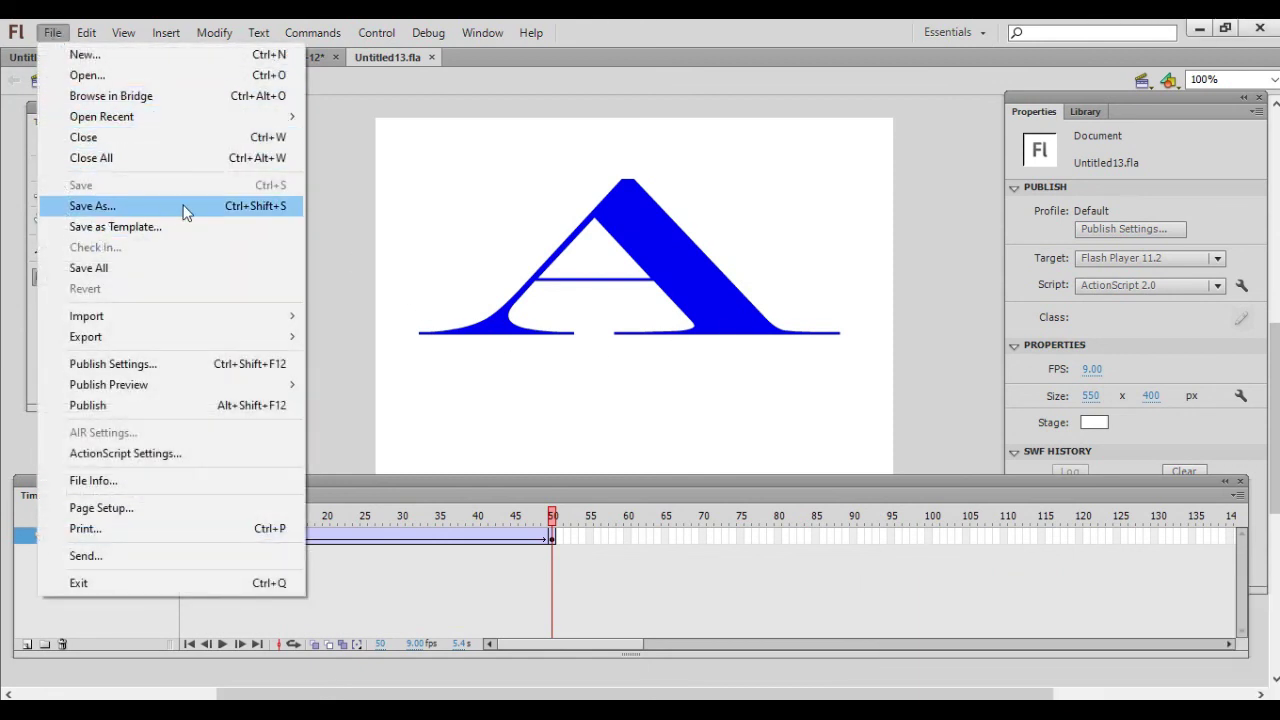
{"action": "left_click", "coordinate": [183, 212]}
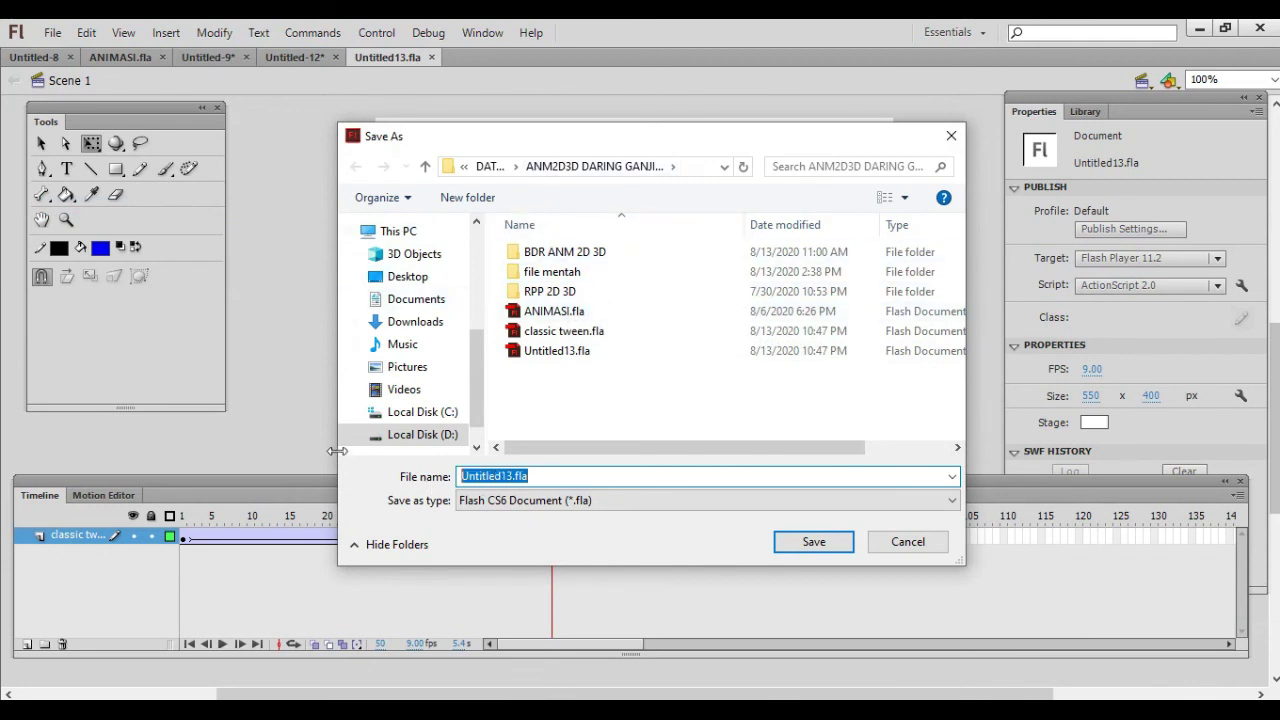
{"action": "type", "text": "clas"}
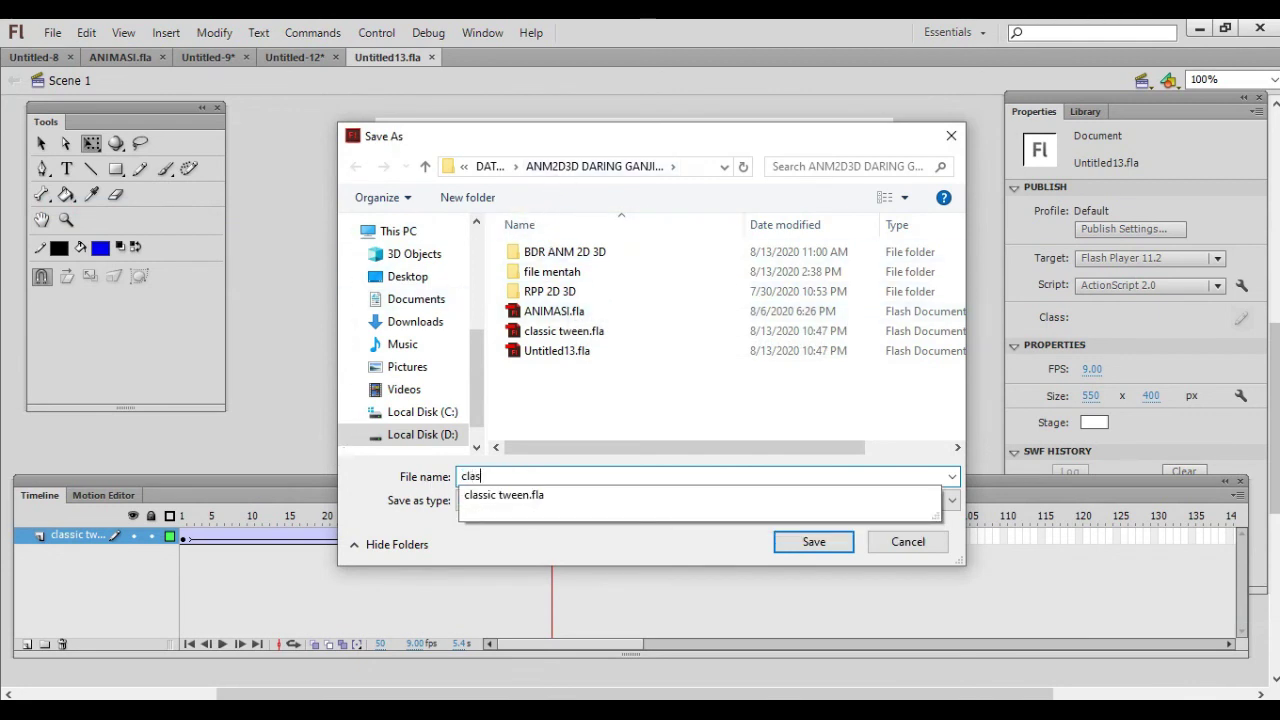
{"action": "type", "text": "sic tween"}
{"action": "left_click", "coordinate": [520, 495]}
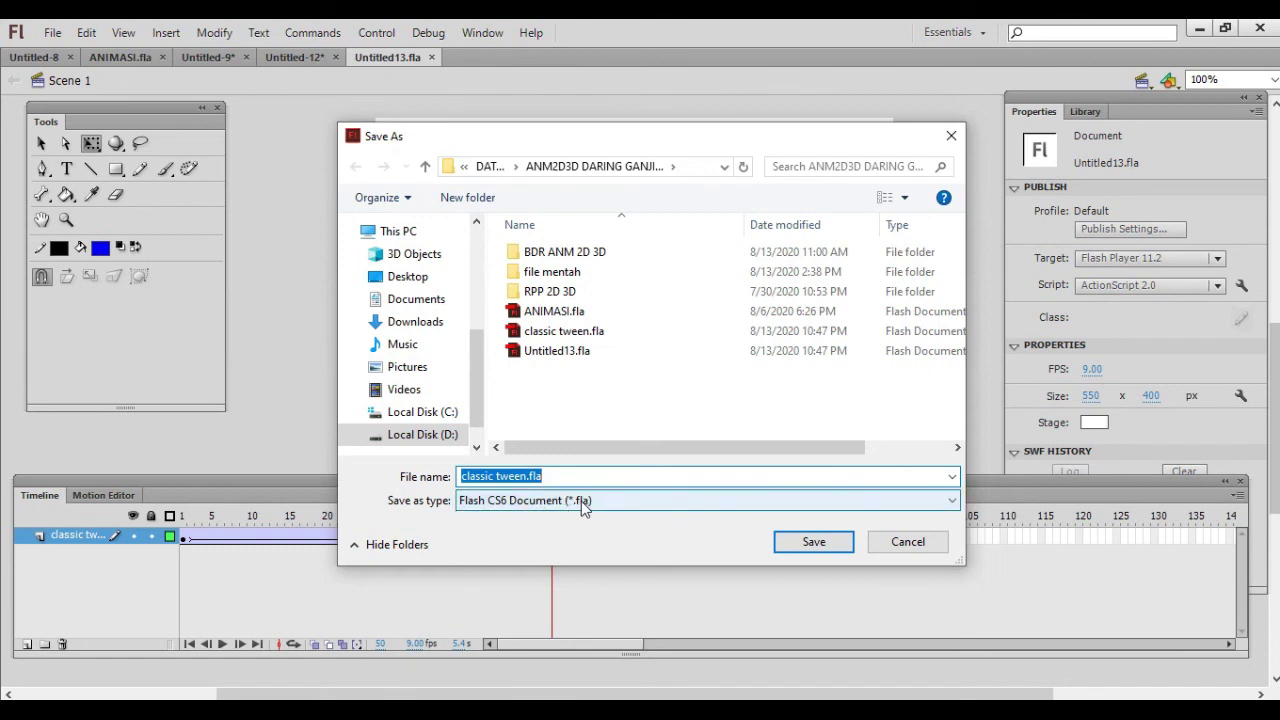
{"action": "left_click", "coordinate": [816, 542]}
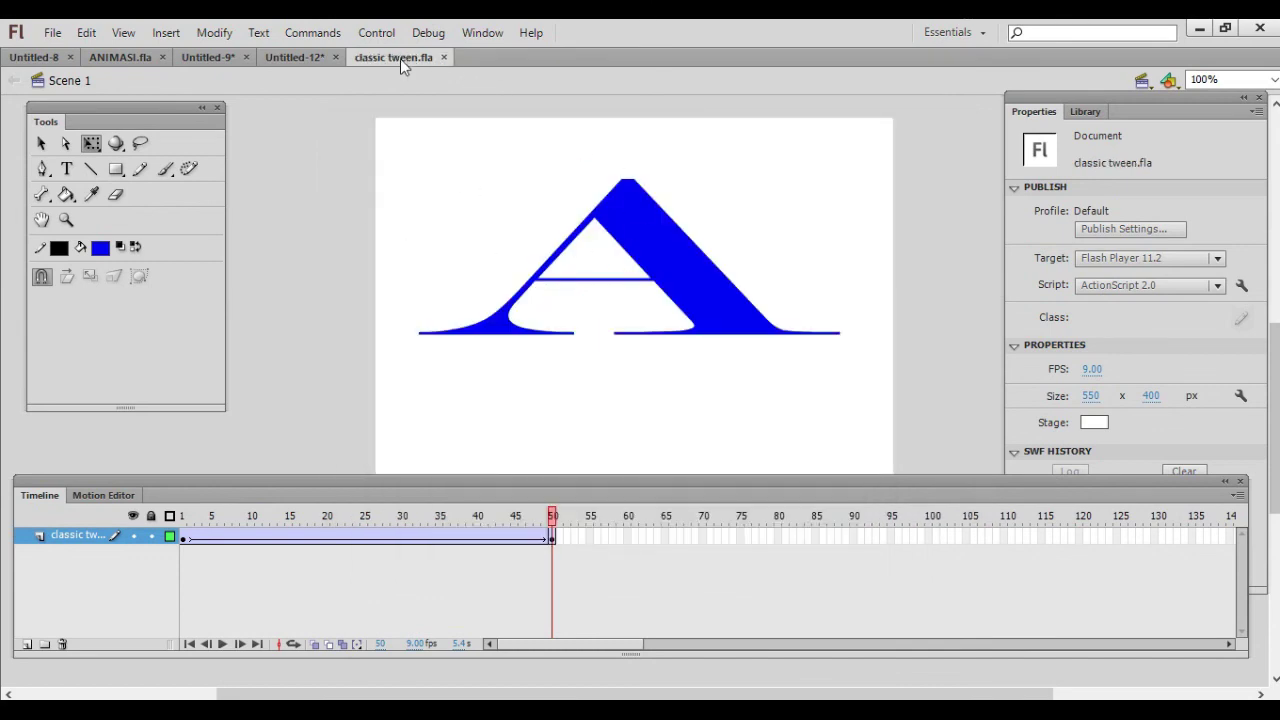